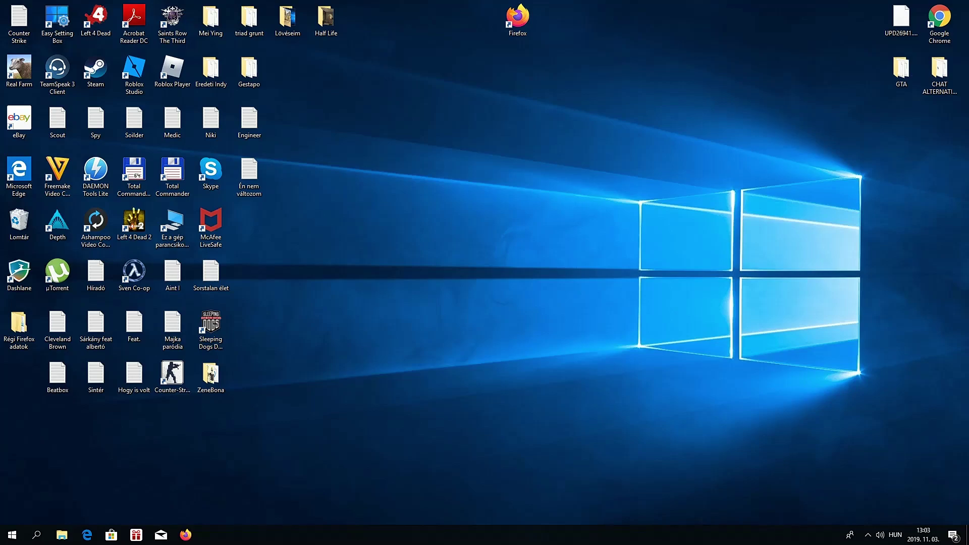
# Bring up the GeForce Experience overlay and open its live broadcast (ÉLŐ közvetítés) setup.
pyautogui.hotkey('alt', 'z')
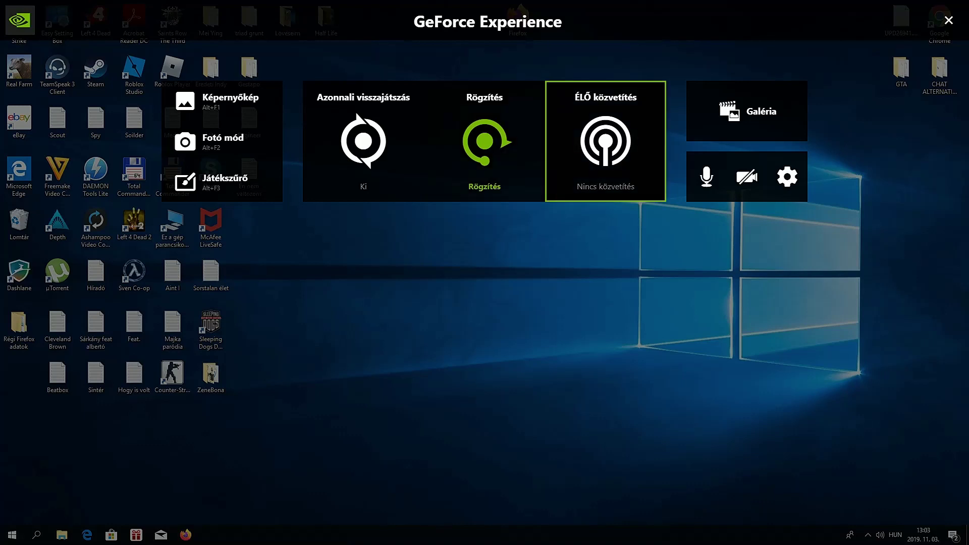
pyautogui.press('Return')
pyautogui.press('Escape')
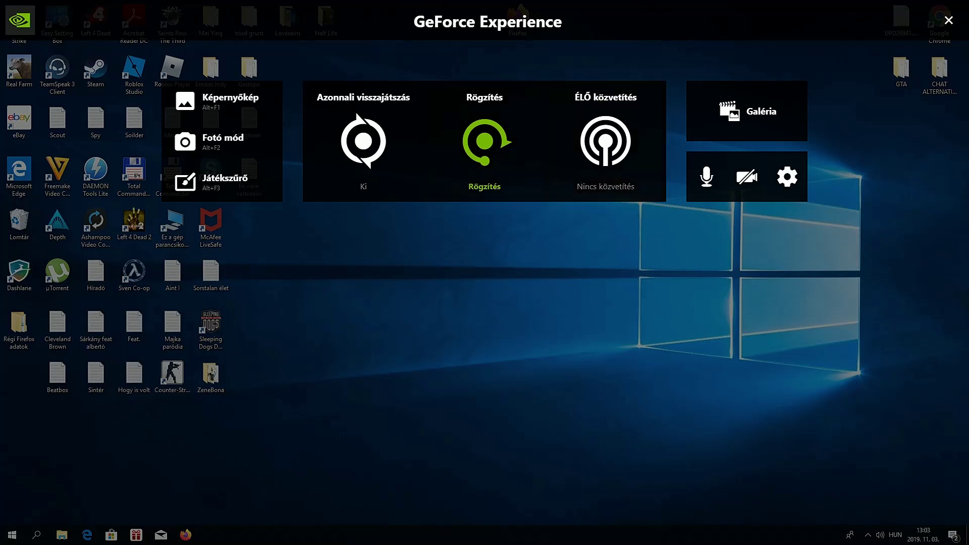
pyautogui.click(407, 177)
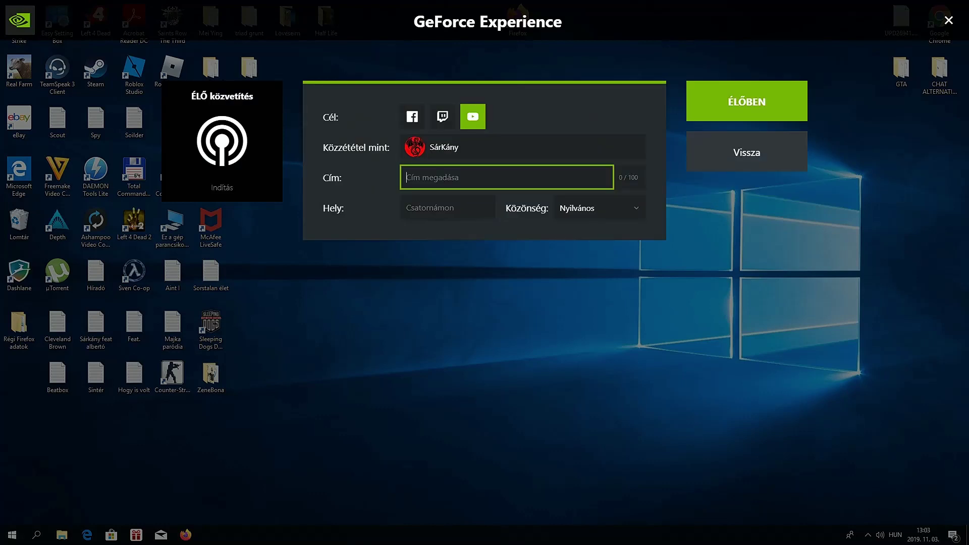
# Enter "asd" as the title (Cím) of the YouTube live broadcast.
pyautogui.write('asd')
pyautogui.press('Tab')
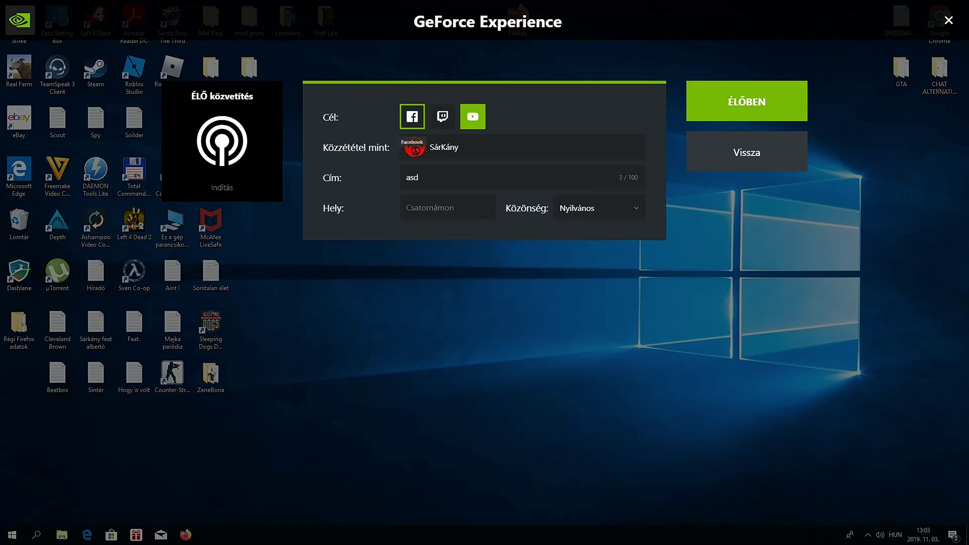
pyautogui.press('Tab')
pyautogui.press('Tab')
# Clear the broadcast title and return to the overlay's main view without going live.
pyautogui.click(412, 177)
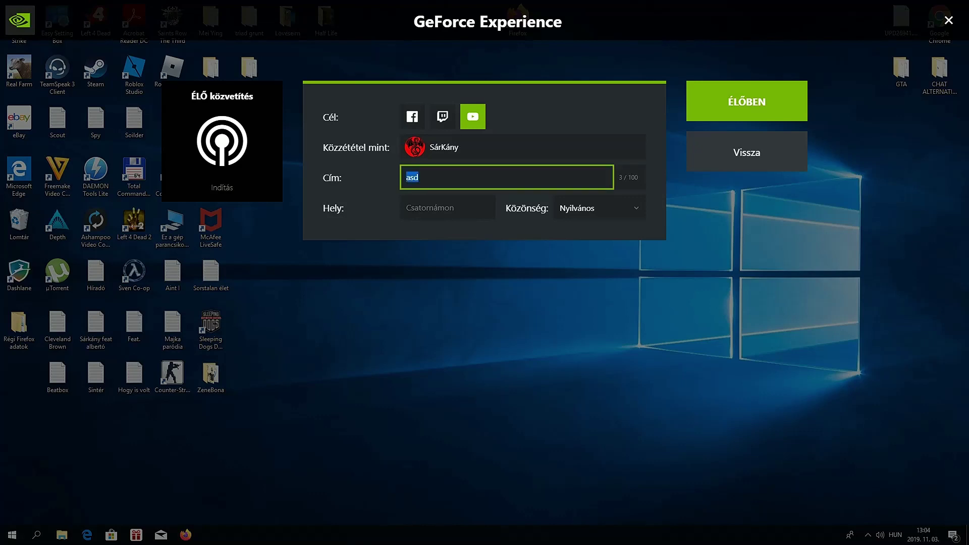
pyautogui.press('BackSpace')
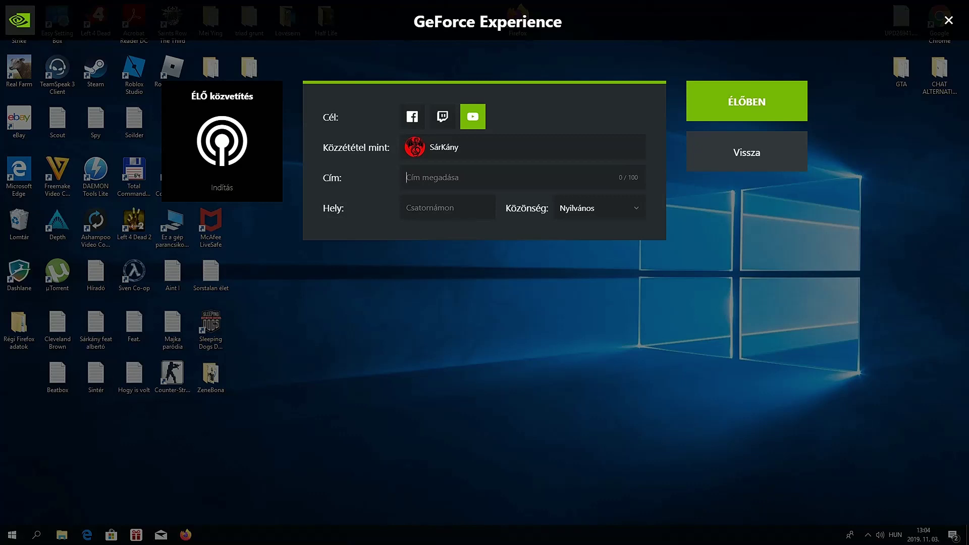
pyautogui.click(746, 151)
pyautogui.press('Tab')
pyautogui.press('Tab')
pyautogui.press('Return')
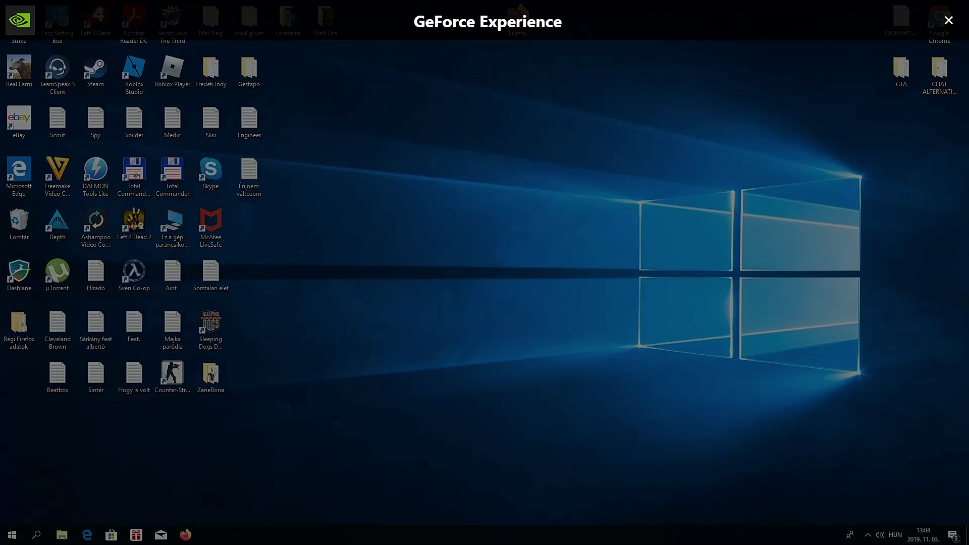
# Examine the microphone modes Push-to-talk, Mindig bekapcsolva and Ki, leaving the selection as it is.
pyautogui.press('Tab')
pyautogui.press('Tab')
pyautogui.press('Tab')
pyautogui.press('Tab')
pyautogui.press('Tab')
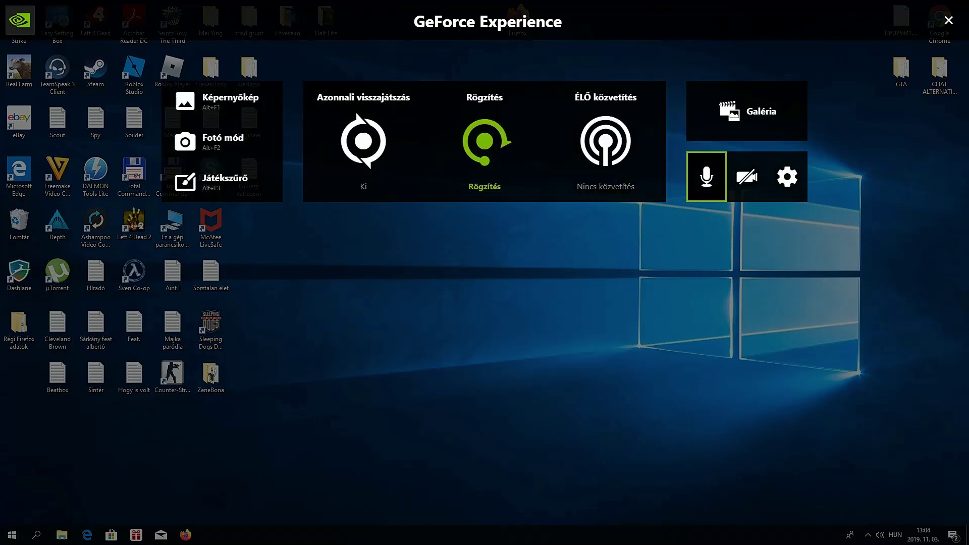
pyautogui.press('Return')
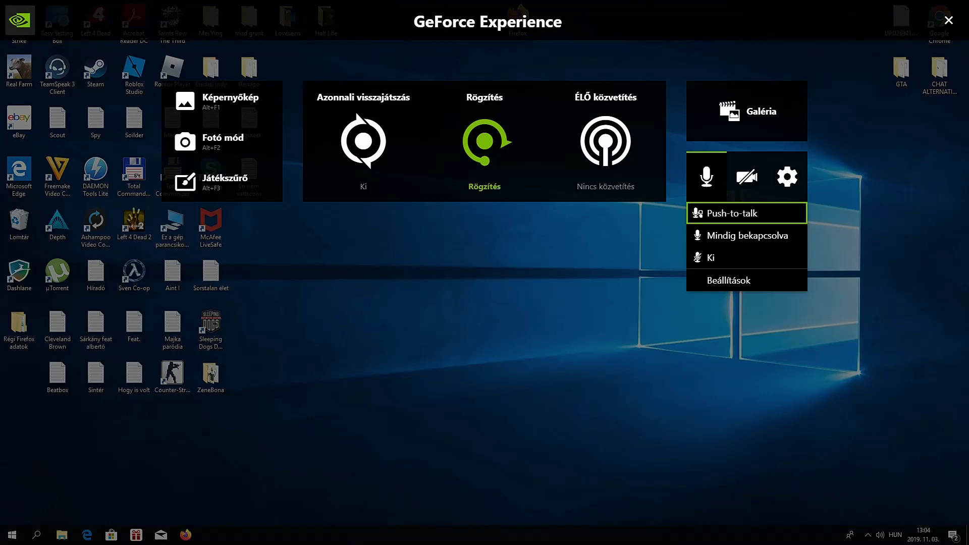
pyautogui.press('Down')
pyautogui.press('Down')
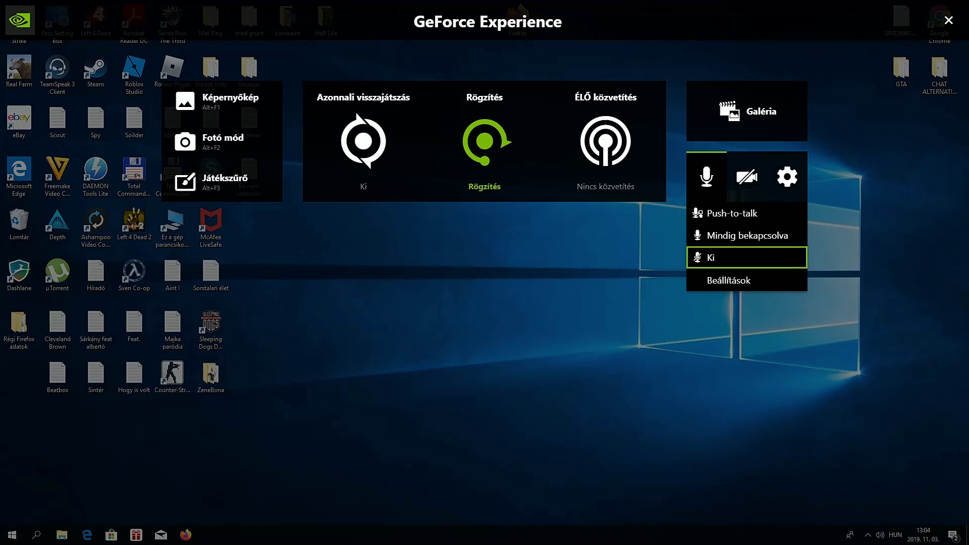
pyautogui.press('Escape')
# Turn the webcam on in the overlay with the Be option.
pyautogui.press('Right')
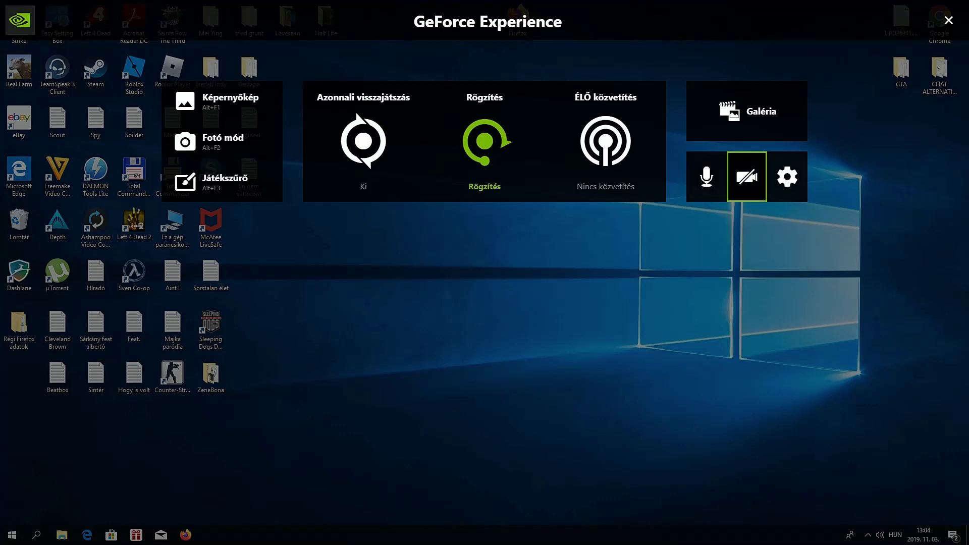
pyautogui.press('Return')
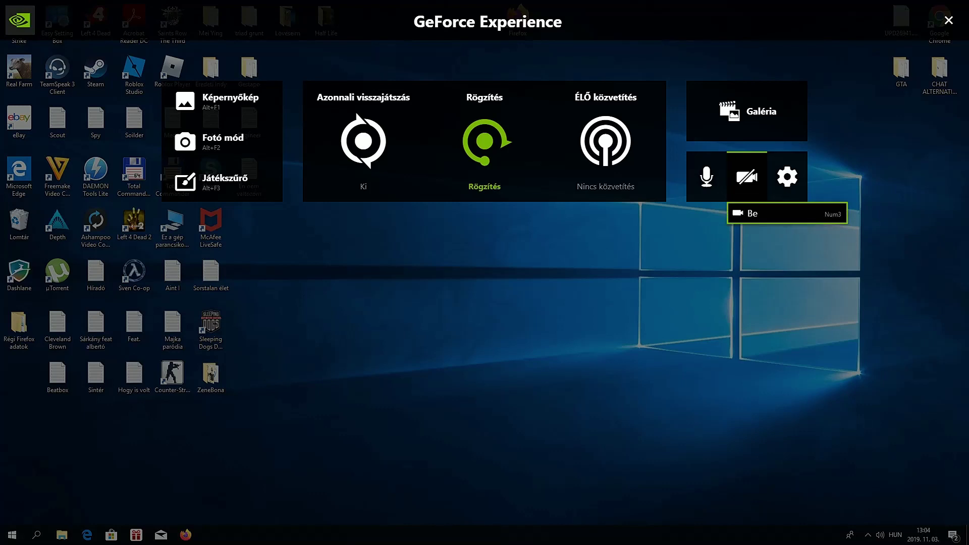
pyautogui.press('Return')
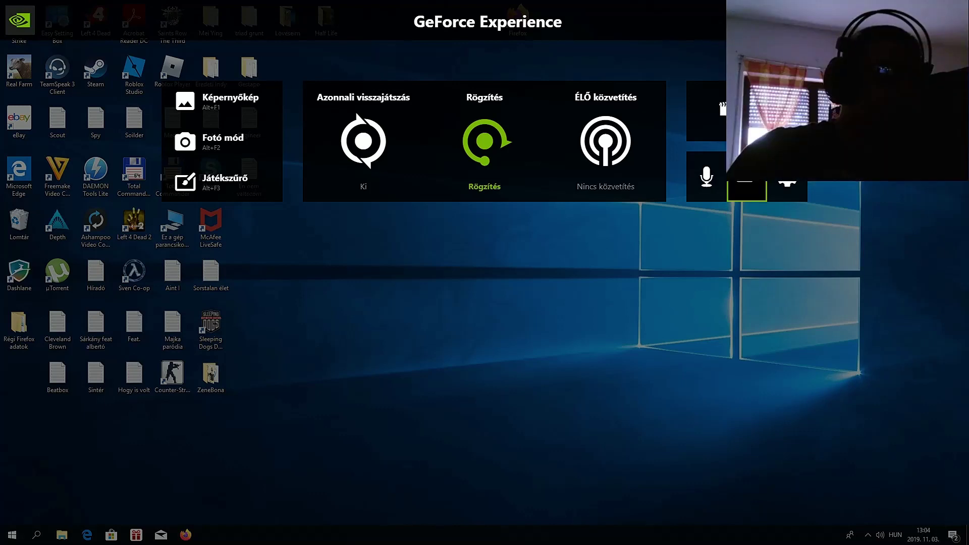
pyautogui.press('Up')
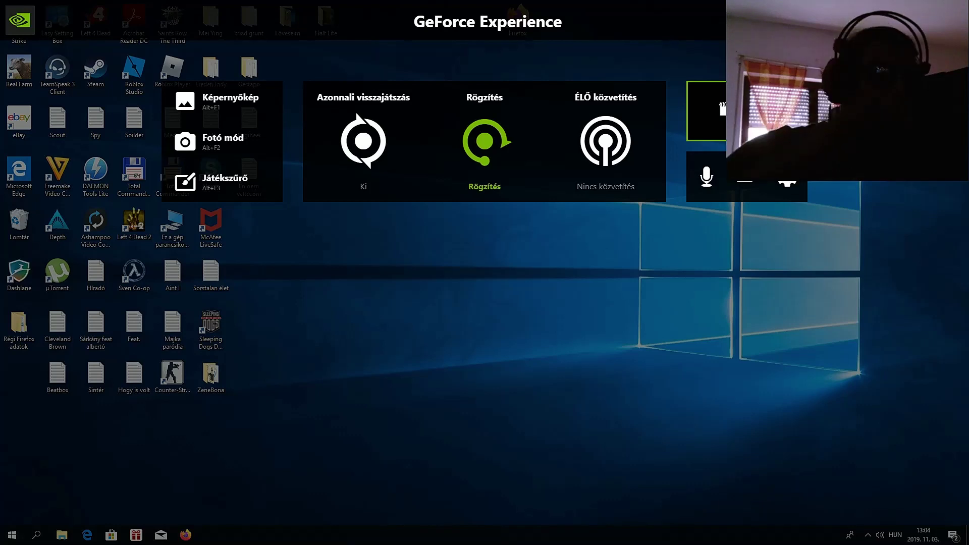
# Open the HUD layout (HUD elrendezés) page in the overlay settings.
pyautogui.press('Down')
pyautogui.press('Right')
pyautogui.press('Return')
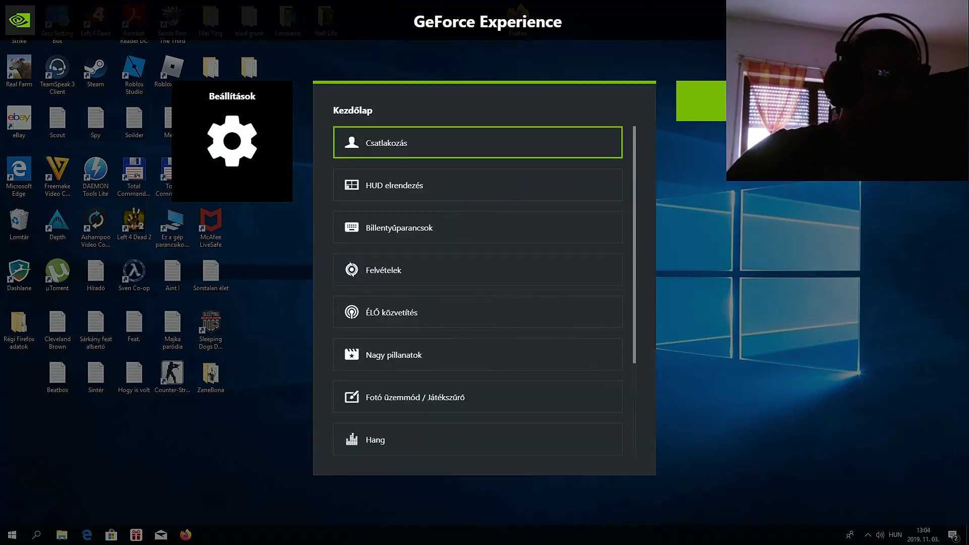
pyautogui.press('Down')
pyautogui.press('Up')
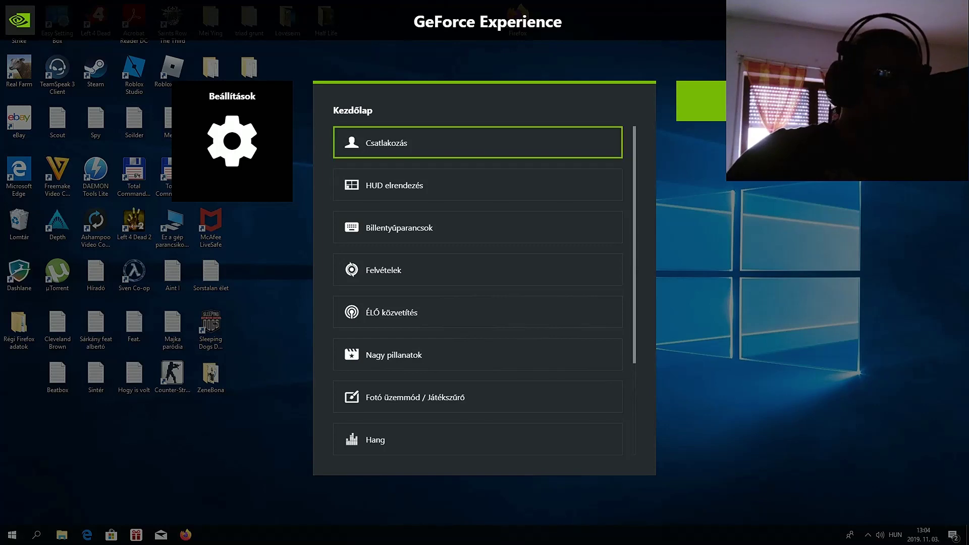
pyautogui.press('Down')
pyautogui.press('Up')
pyautogui.press('Down')
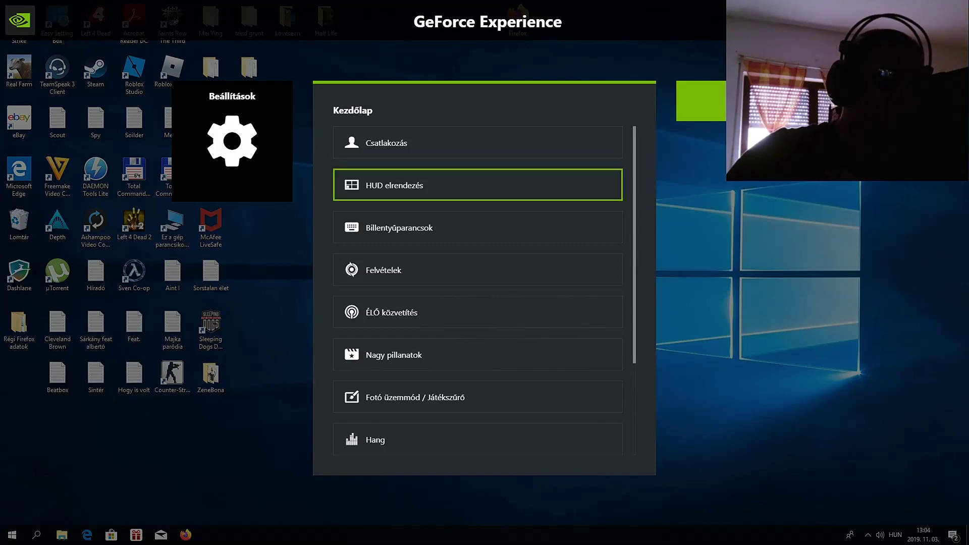
pyautogui.press('Down')
pyautogui.press('Up')
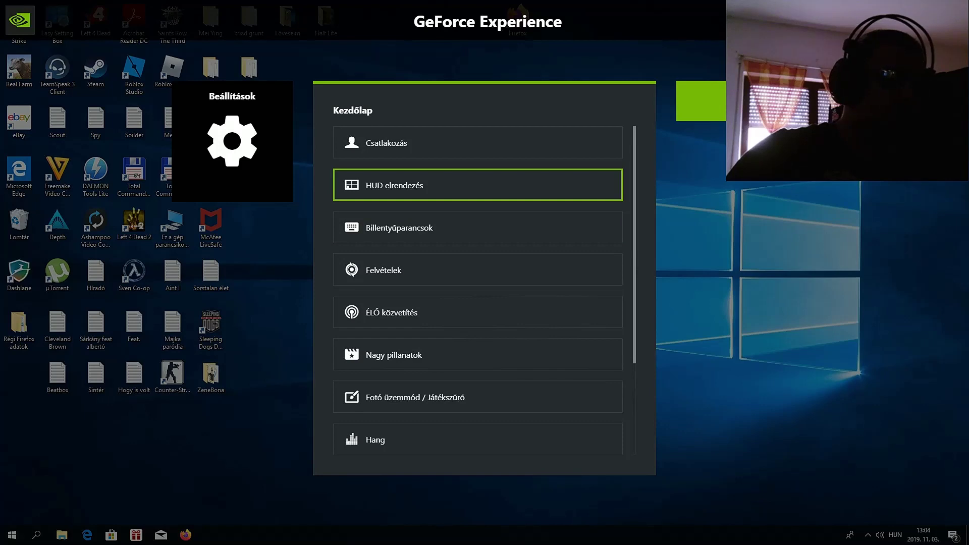
pyautogui.press('Return')
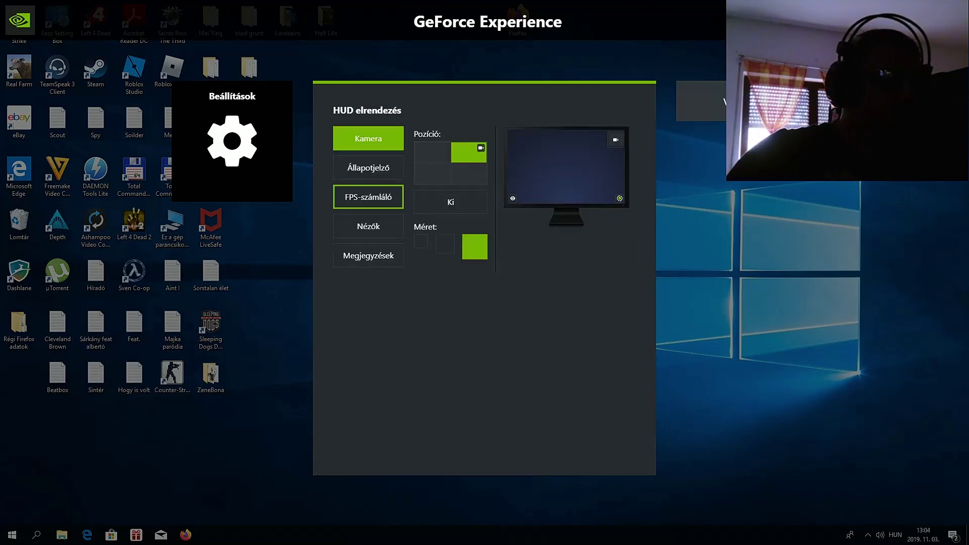
# Try the camera view in the lower-right corner, then place it lower-left at the smallest size.
pyautogui.click(468, 173)
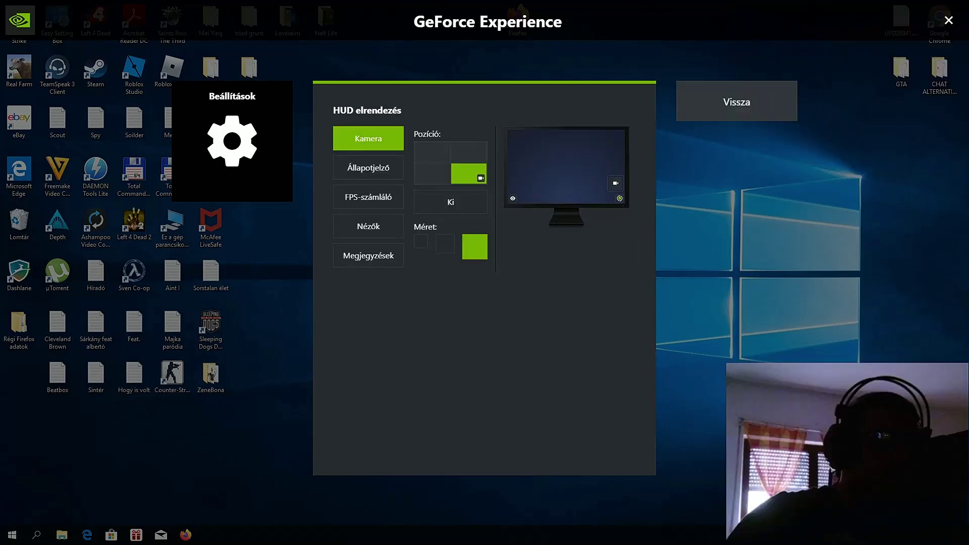
pyautogui.press('Return')
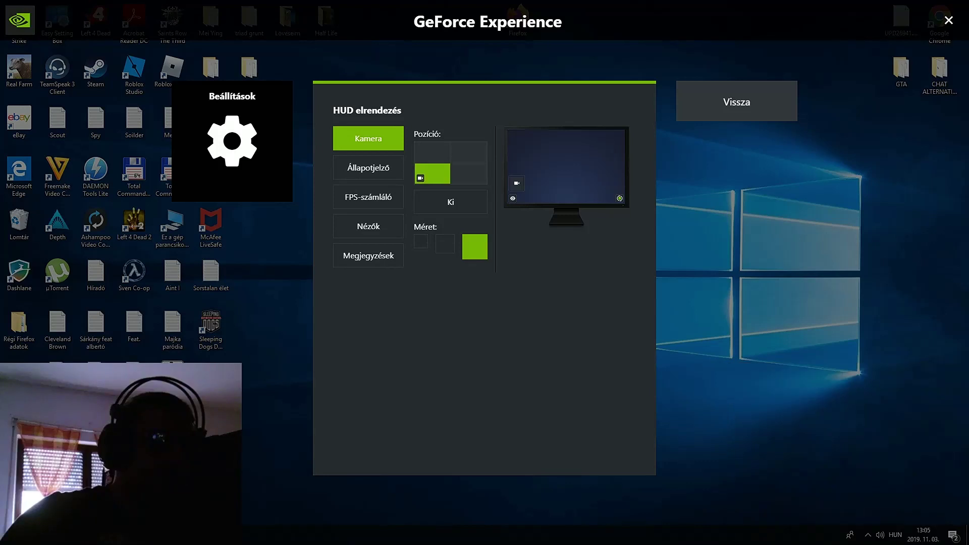
pyautogui.press('Down')
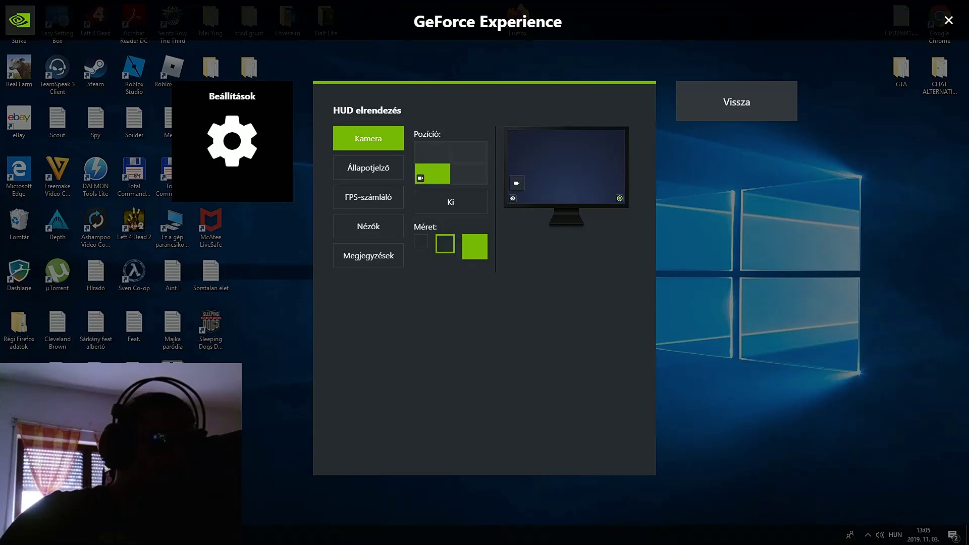
pyautogui.press('Return')
pyautogui.press('Left')
pyautogui.press('Return')
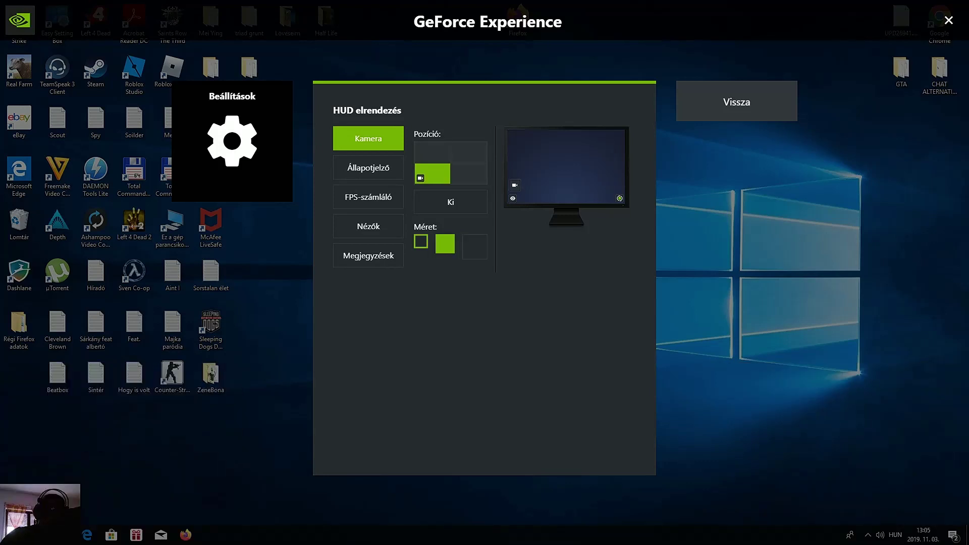
pyautogui.press('Right')
pyautogui.press('Right')
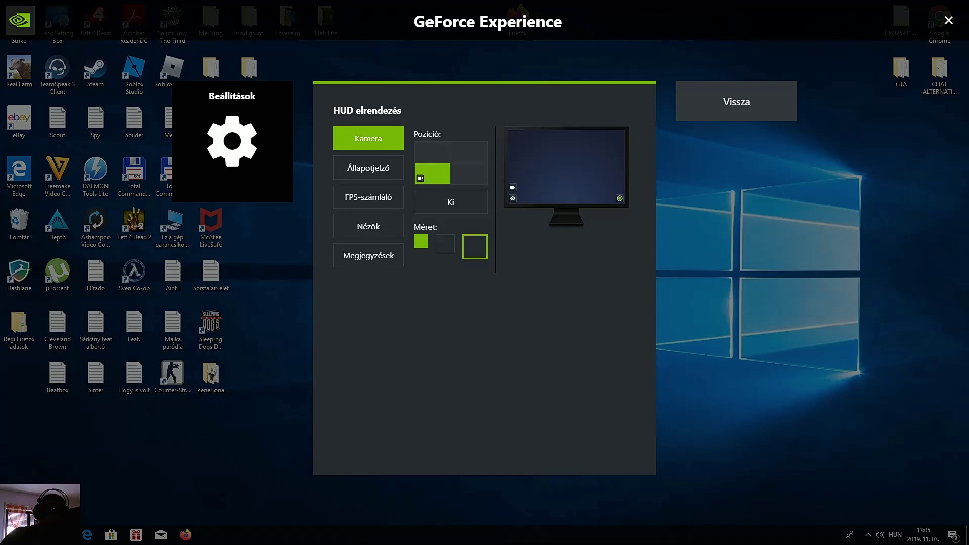
# Try the largest camera view size, then set it to the medium size.
pyautogui.press('Return')
pyautogui.press('Left')
pyautogui.press('Left')
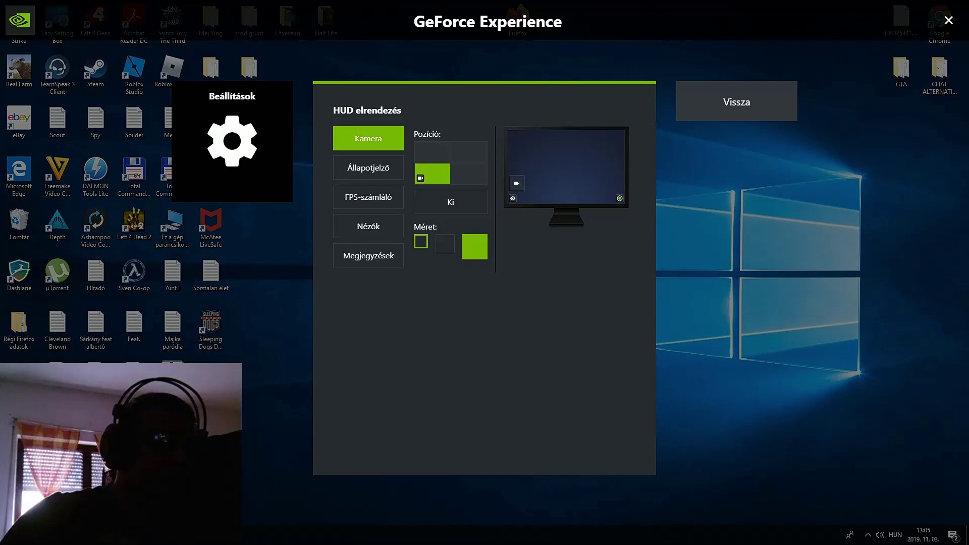
pyautogui.press('Right')
pyautogui.press('Return')
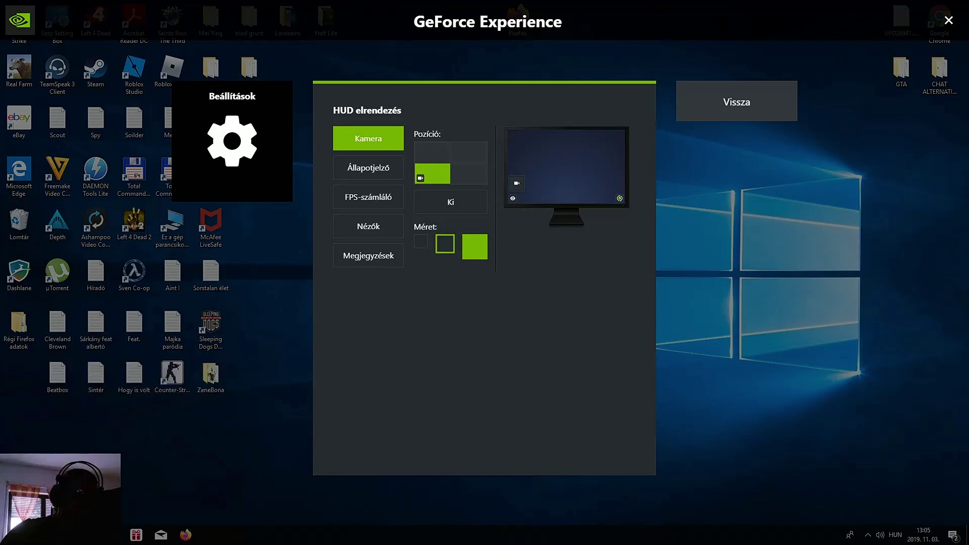
# Set the camera view to Ki and show the placement options of the status indicator (Állapotjelző).
pyautogui.press('Up')
pyautogui.press('Return')
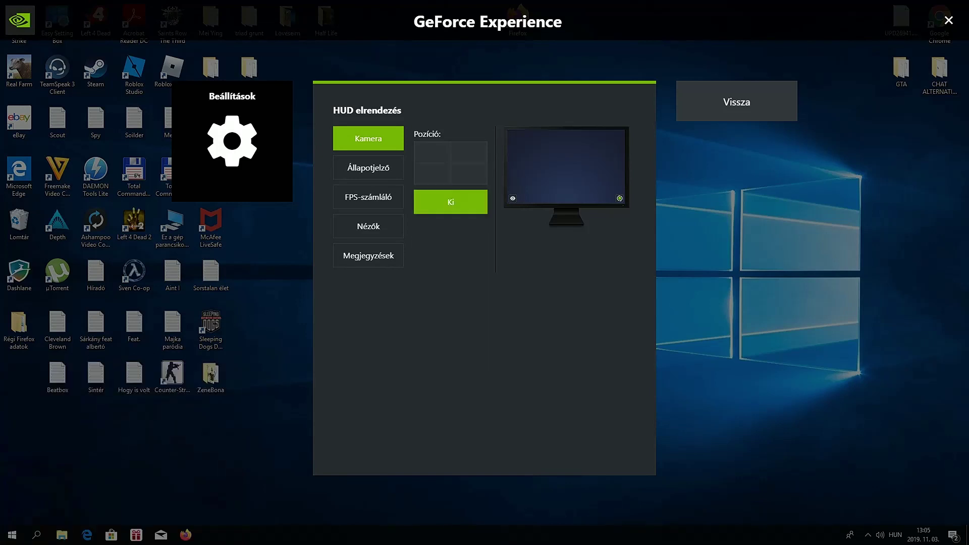
pyautogui.press('Up')
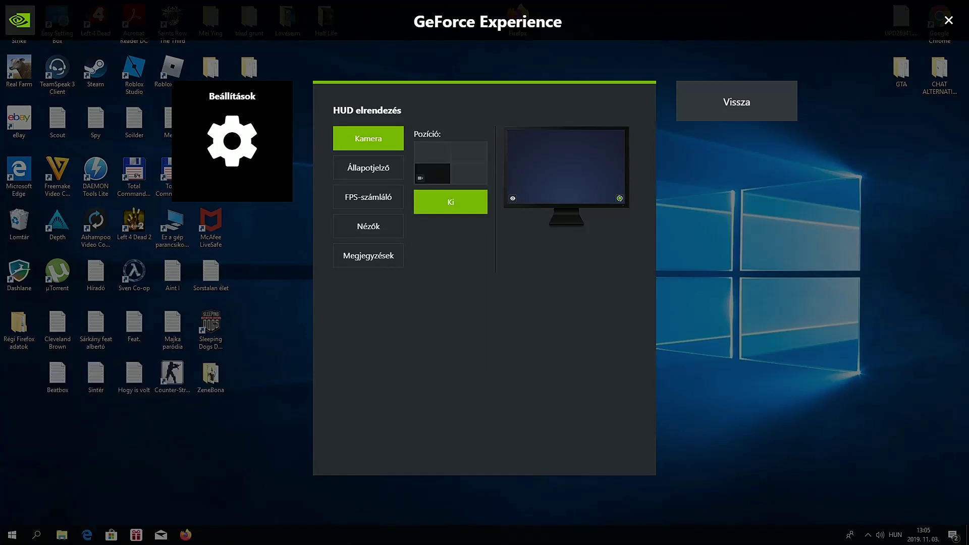
pyautogui.press('Left')
pyautogui.press('Return')
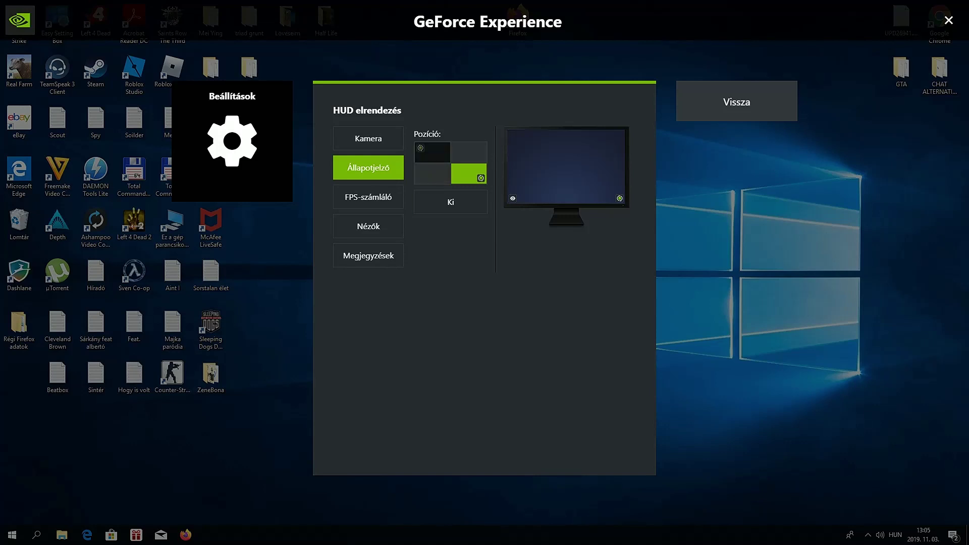
# Try the FPS counter (FPS-számláló) in the upper-left corner, then set it back to Ki.
pyautogui.press('Down')
pyautogui.press('Return')
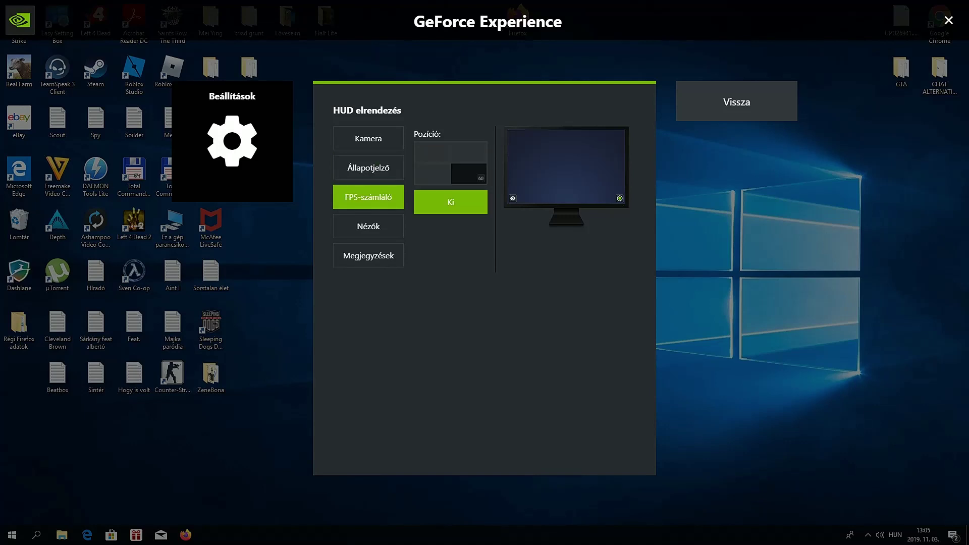
pyautogui.press('Up')
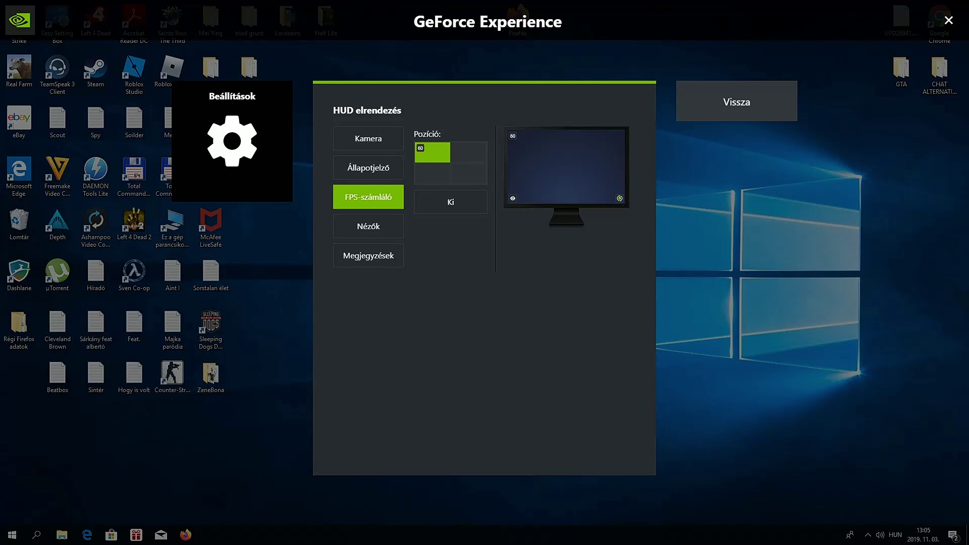
pyautogui.press('Down')
pyautogui.click(450, 202)
# View the placement options for the viewer counter (Nézők) and the comments (Megjegyzések).
pyautogui.click(368, 226)
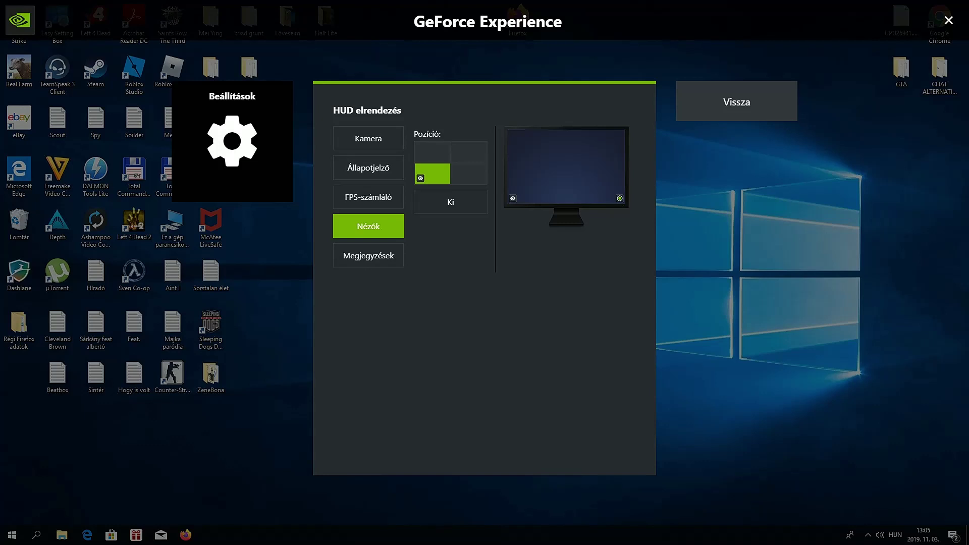
pyautogui.press('Down')
pyautogui.press('Return')
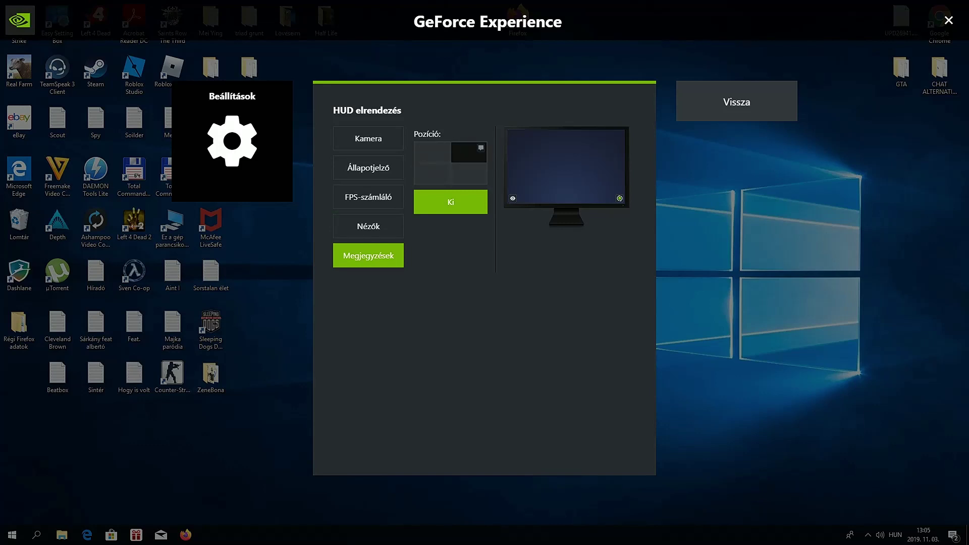
# Try the comments display in the upper-right corner, then set it back to Ki.
pyautogui.press('Up')
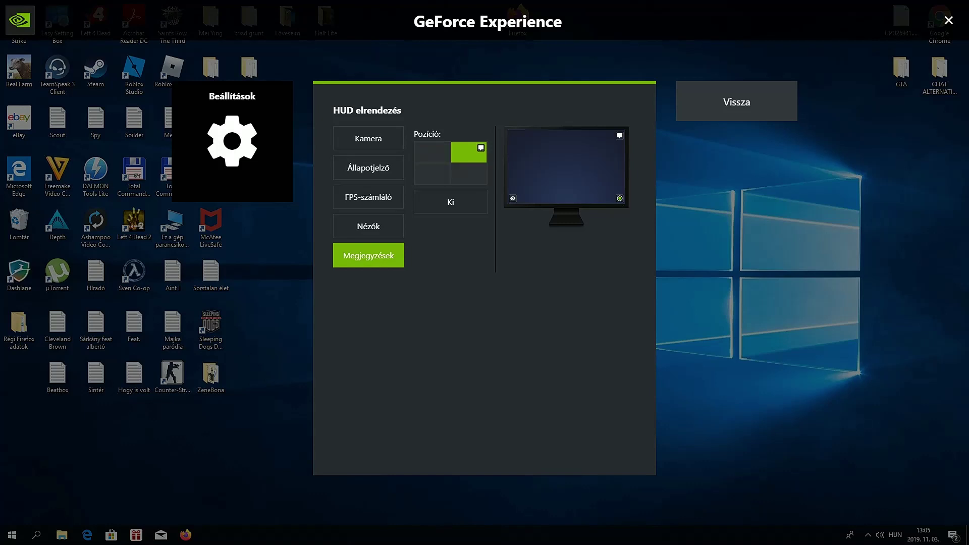
pyautogui.press('Down')
pyautogui.press('Return')
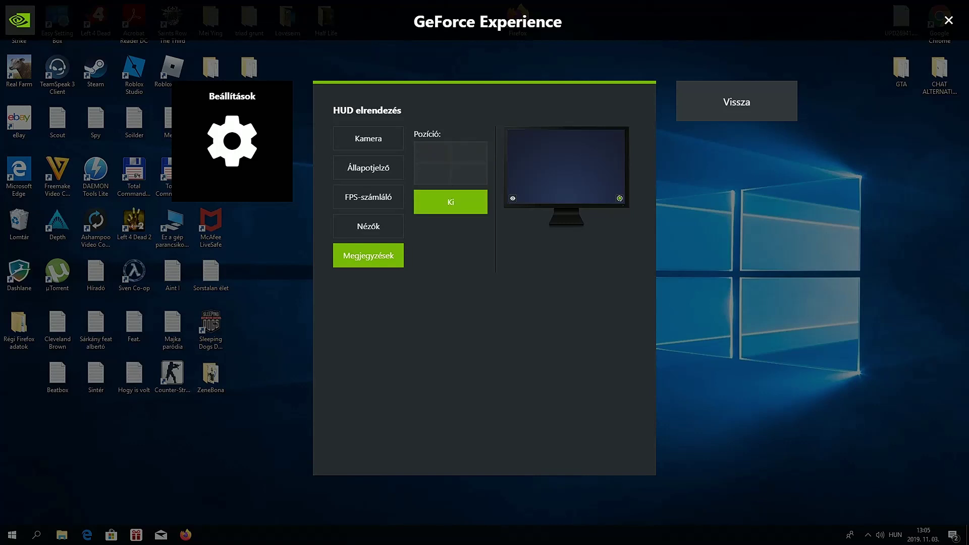
# Leave the HUD layout and open the Csatlakozás settings to review the listed services from Facebook to Twitch.
pyautogui.press('Tab')
pyautogui.press('Return')
pyautogui.press('Return')
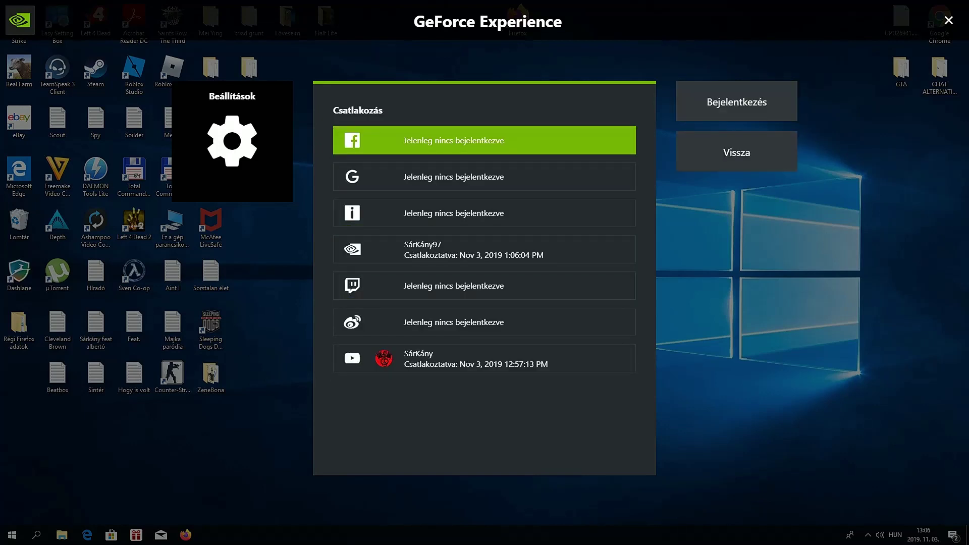
pyautogui.press('Down')
pyautogui.press('Down')
pyautogui.press('Down')
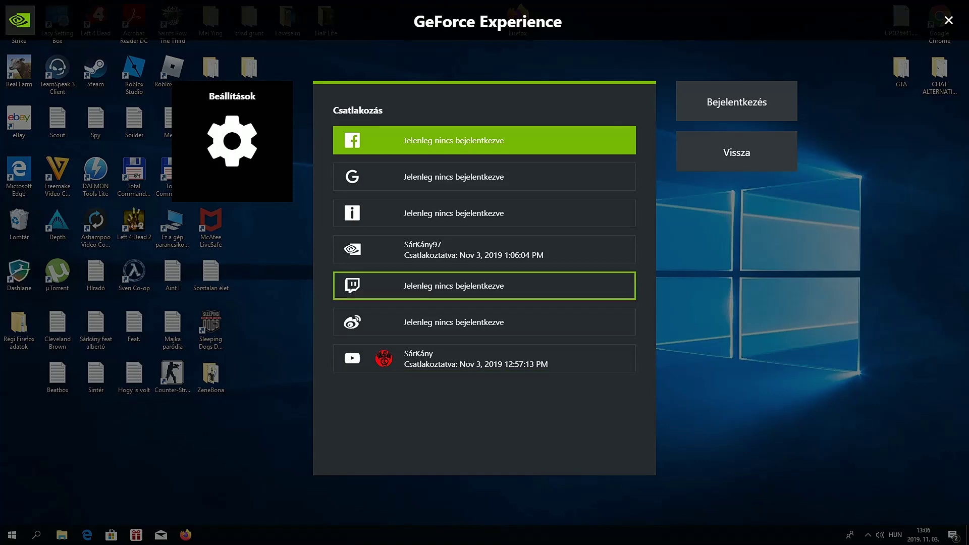
pyautogui.press('Up')
pyautogui.press('Up')
pyautogui.press('Up')
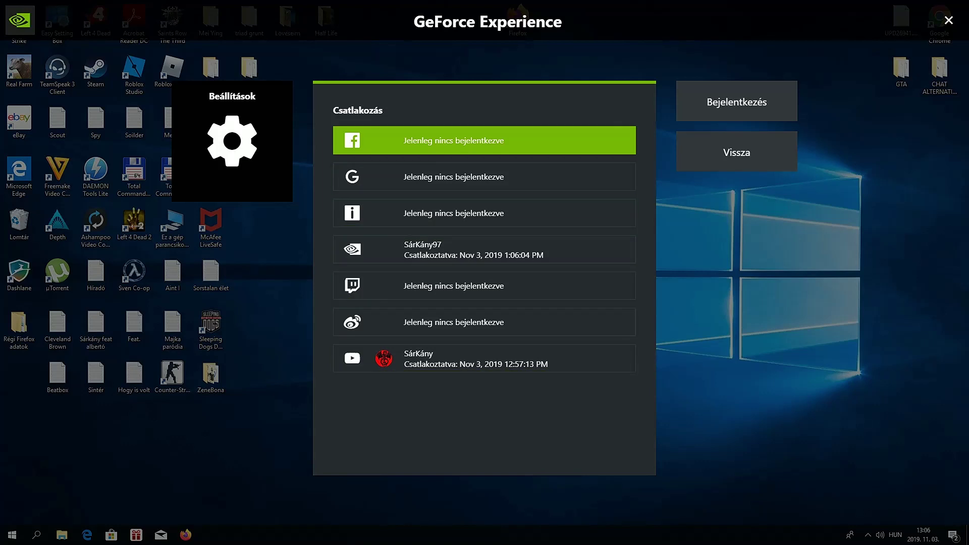
# Go over the connection entries down to YouTube along with the sign-in option, and return to the settings list.
pyautogui.press('Down')
pyautogui.press('Down')
pyautogui.press('Down')
pyautogui.press('Down')
pyautogui.press('Down')
pyautogui.press('Up')
pyautogui.press('Down')
pyautogui.press('Right')
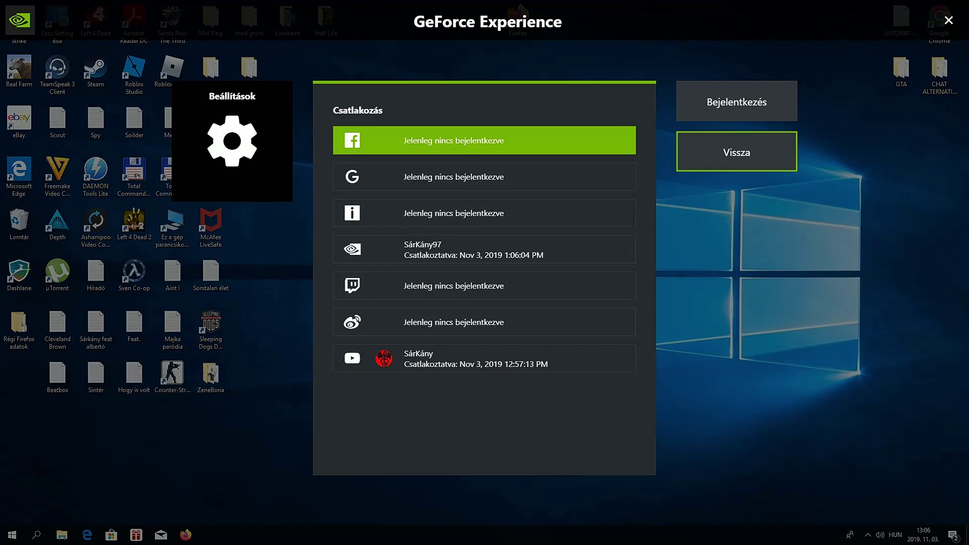
pyautogui.press('Left')
pyautogui.press('Up')
pyautogui.press('Up')
pyautogui.press('Right')
pyautogui.press('Return')
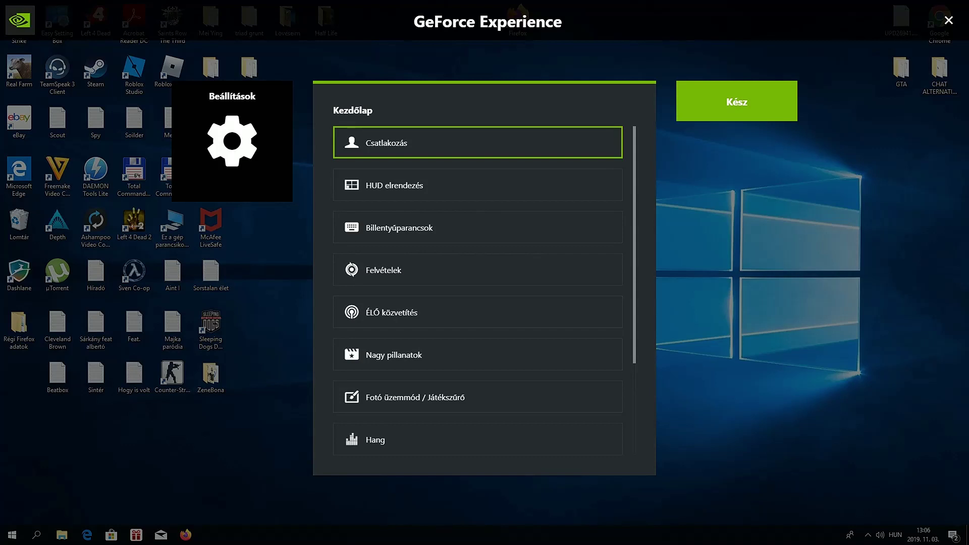
# Open the Billentyűparancsok settings and review the general shortcuts for the overlay, microphone and FPS counter.
pyautogui.click(478, 227)
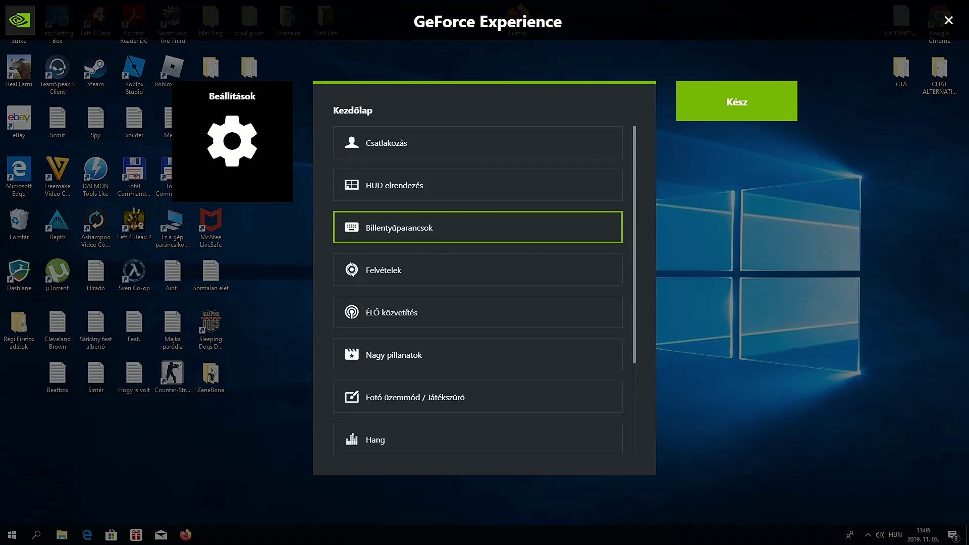
pyautogui.press('Return')
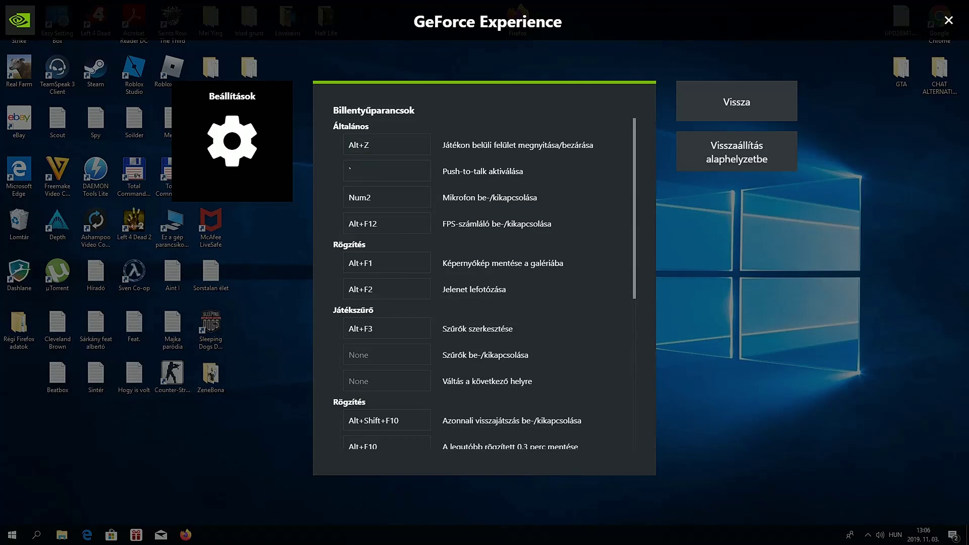
pyautogui.click(387, 197)
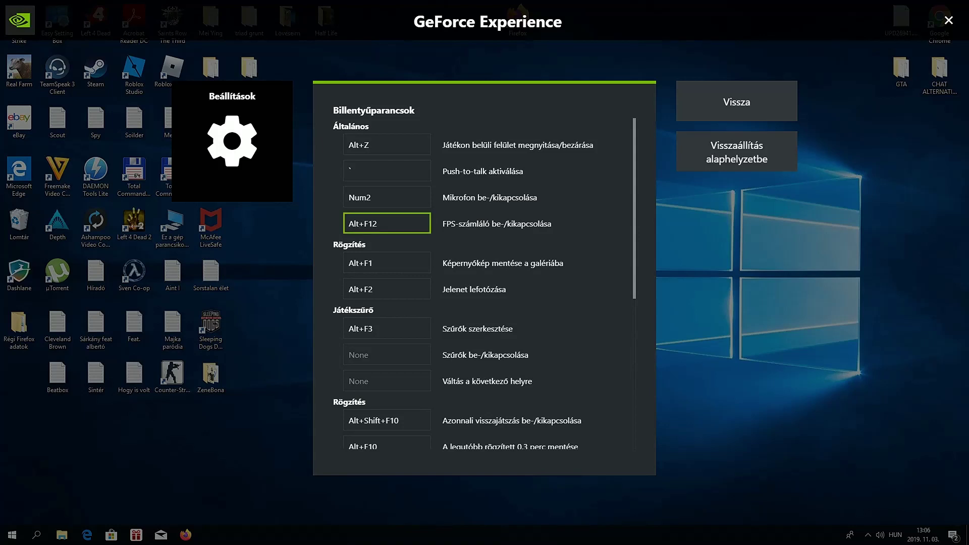
pyautogui.scroll(-2, 386, 229)
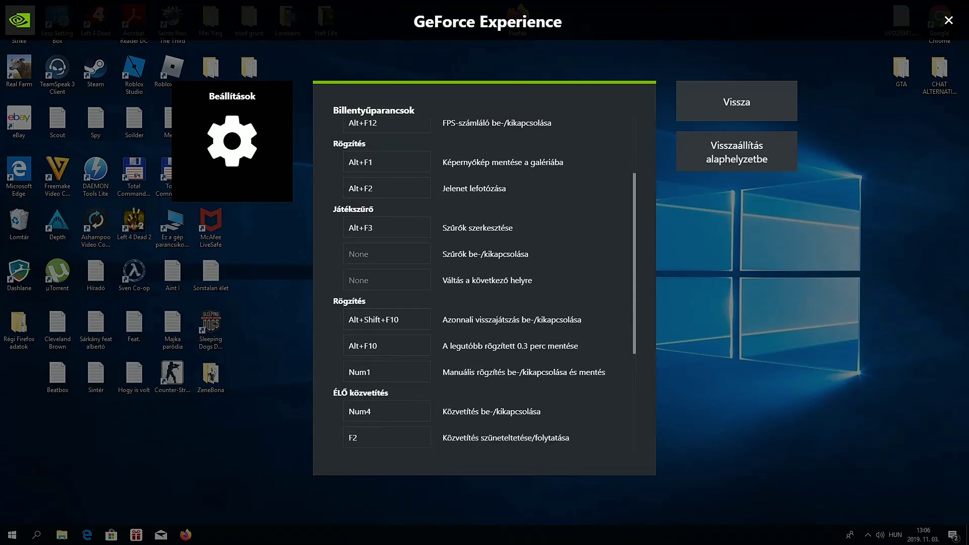
# Review the shortcuts for recording, live broadcast and custom overlays, and return to the settings list.
pyautogui.press('Tab')
pyautogui.press('Tab')
pyautogui.hotkey('shift', 'Tab')
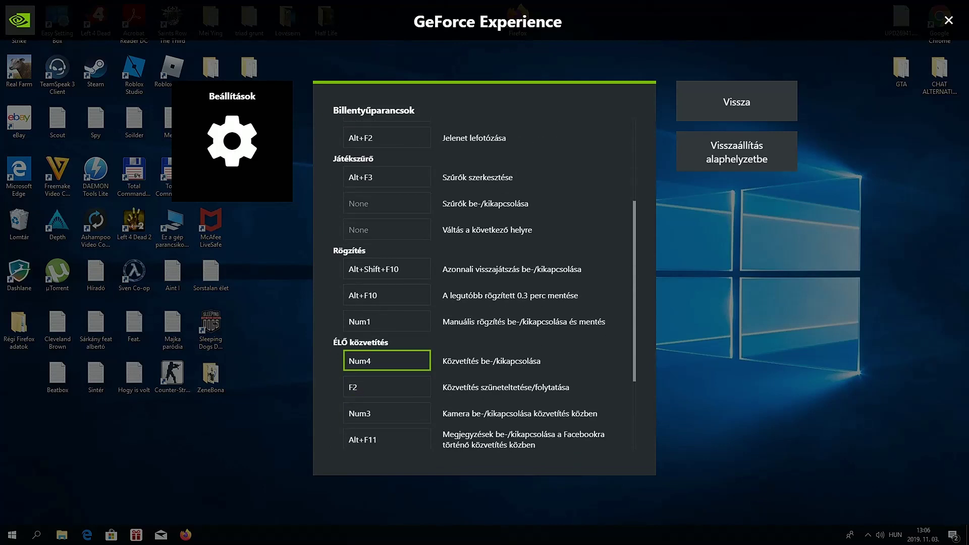
pyautogui.press('Tab')
pyautogui.press('Tab')
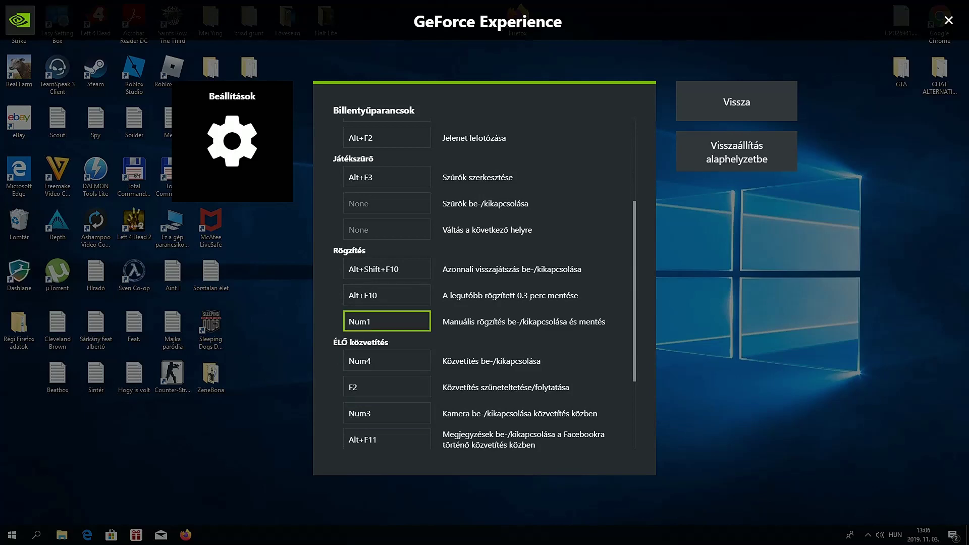
pyautogui.scroll(-1, 386, 177)
pyautogui.scroll(-2, 484, 284)
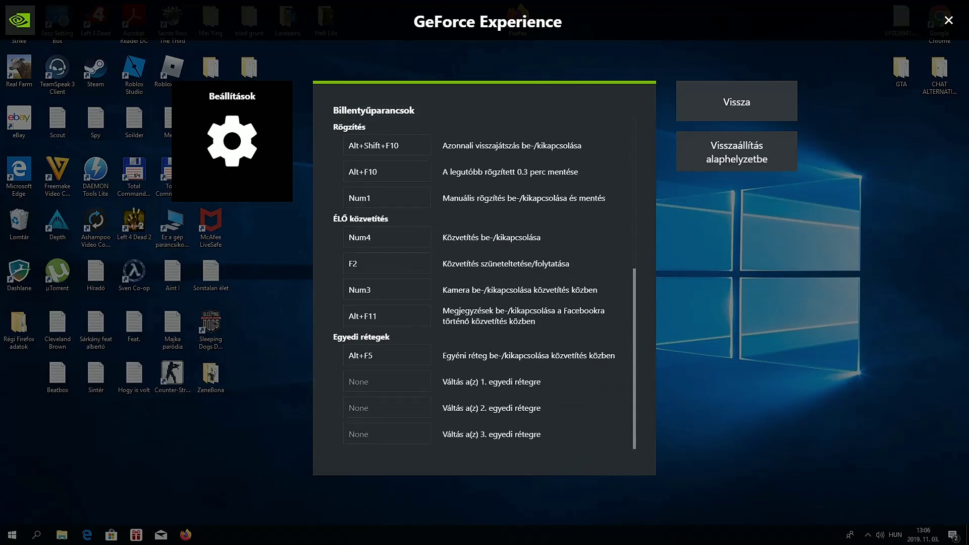
pyautogui.scroll(5, 484, 284)
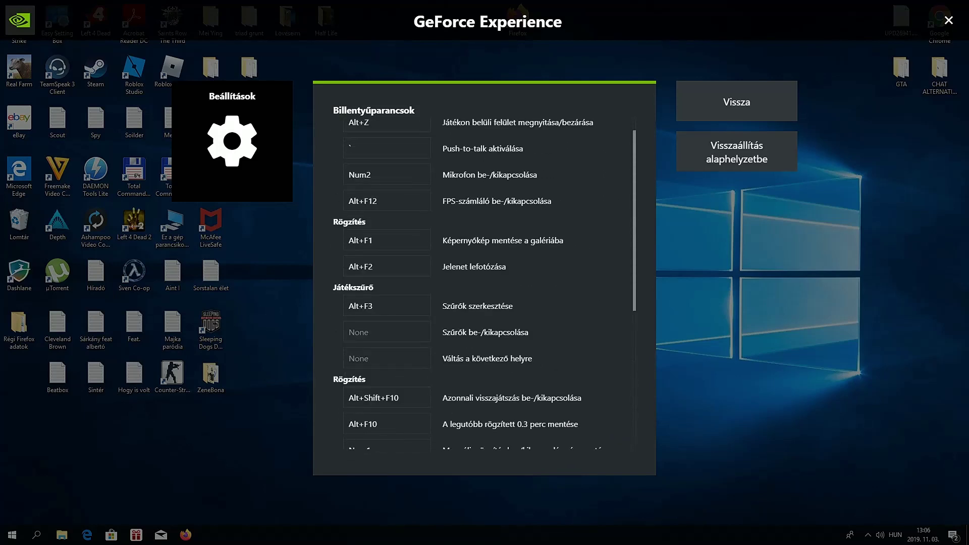
pyautogui.click(737, 101)
# Open the ÉLŐ közvetítés settings page.
pyautogui.press('Tab')
pyautogui.press('Tab')
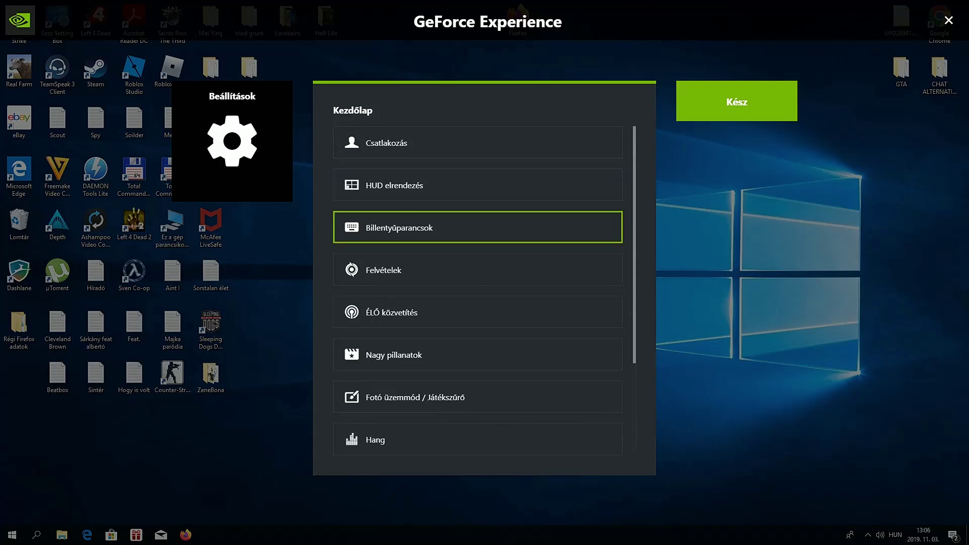
pyautogui.press('Tab')
pyautogui.press('Tab')
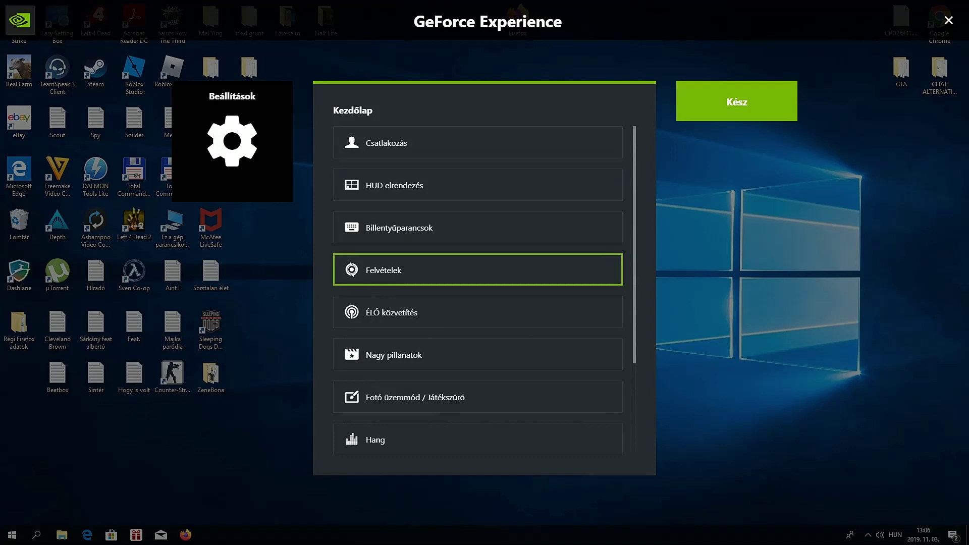
pyautogui.press('Return')
pyautogui.press('Tab')
pyautogui.press('Tab')
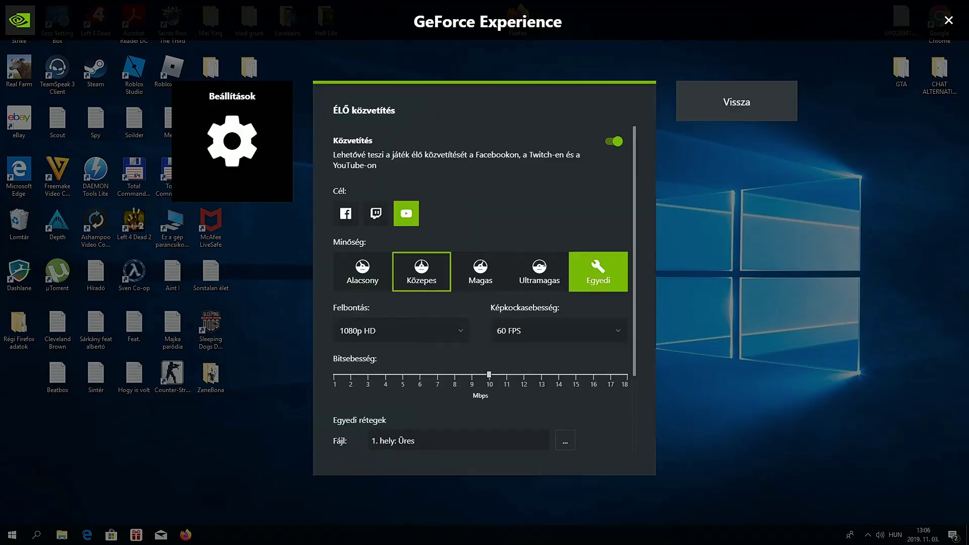
# Examine the broadcast targets (Cél) and the quality presets from Alacsony to Ultramagas.
pyautogui.hotkey('shift', 'Tab')
pyautogui.hotkey('shift', 'Tab')
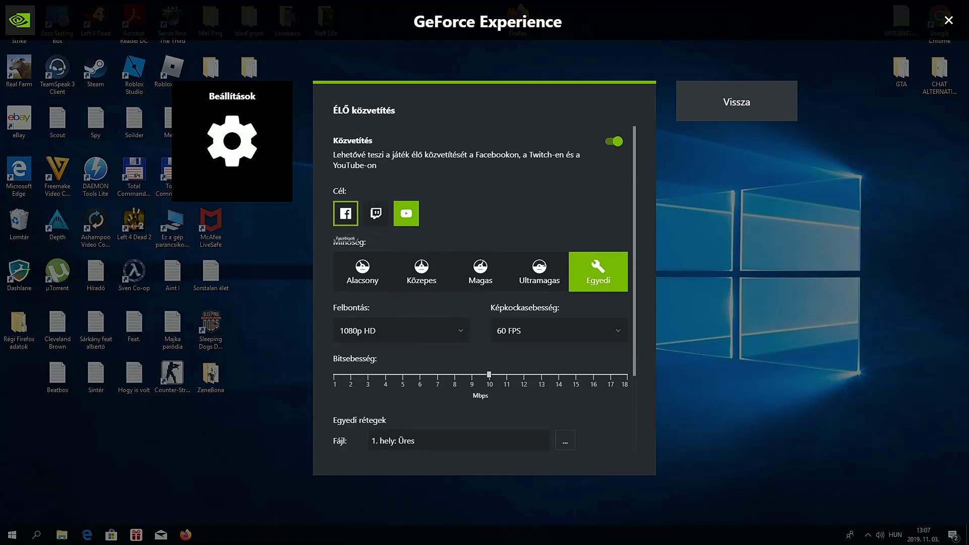
pyautogui.press('Tab')
pyautogui.hotkey('shift', 'Tab')
pyautogui.hotkey('shift', 'Tab')
pyautogui.hotkey('shift', 'Tab')
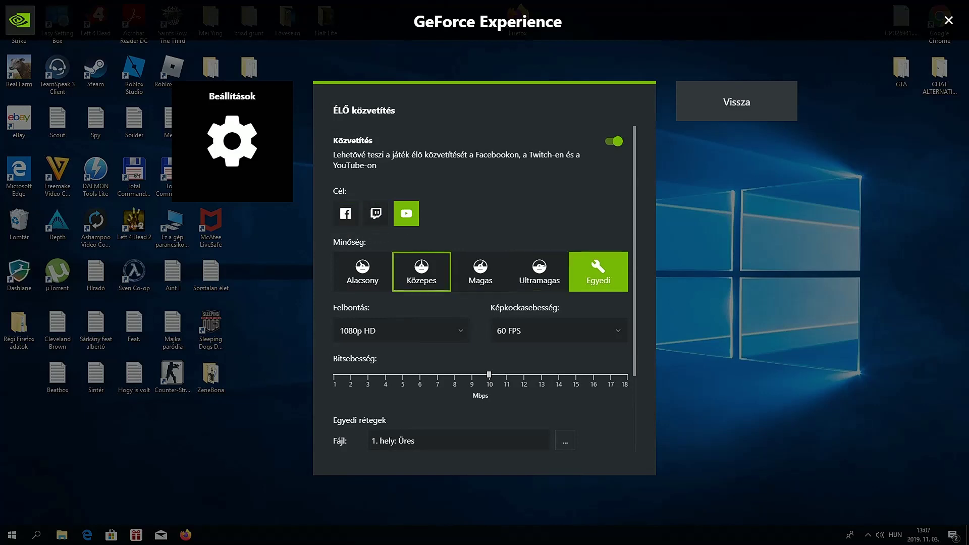
pyautogui.press('Tab')
pyautogui.press('Tab')
pyautogui.press('Tab')
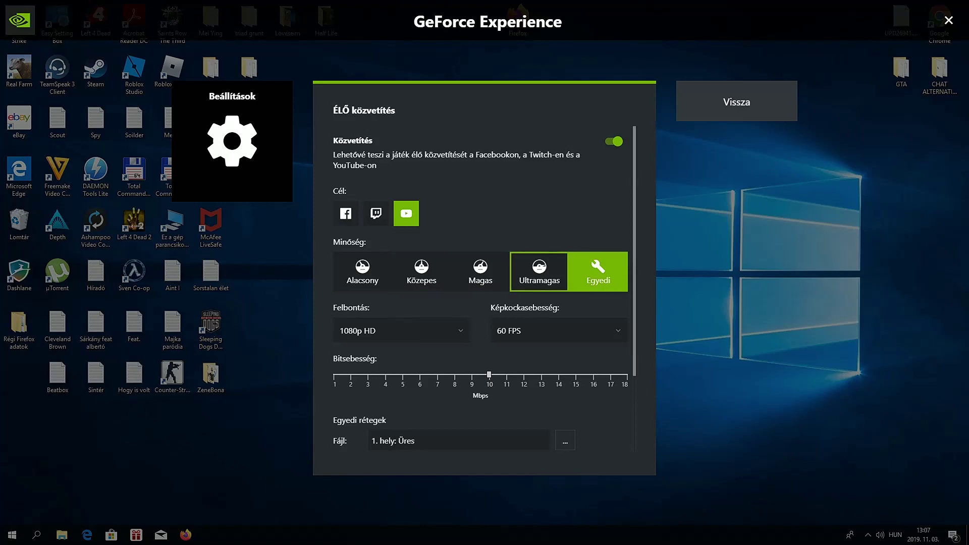
# View the broadcast's frame rate and resolution choices, keeping 60 FPS and 1080p HD.
pyautogui.click(559, 330)
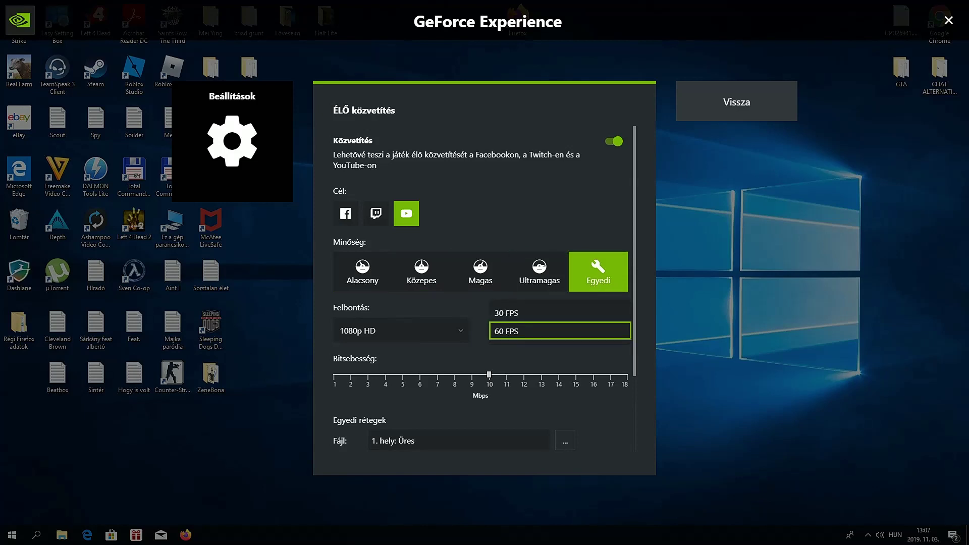
pyautogui.press('Return')
pyautogui.hotkey('shift', 'Tab')
pyautogui.press('Return')
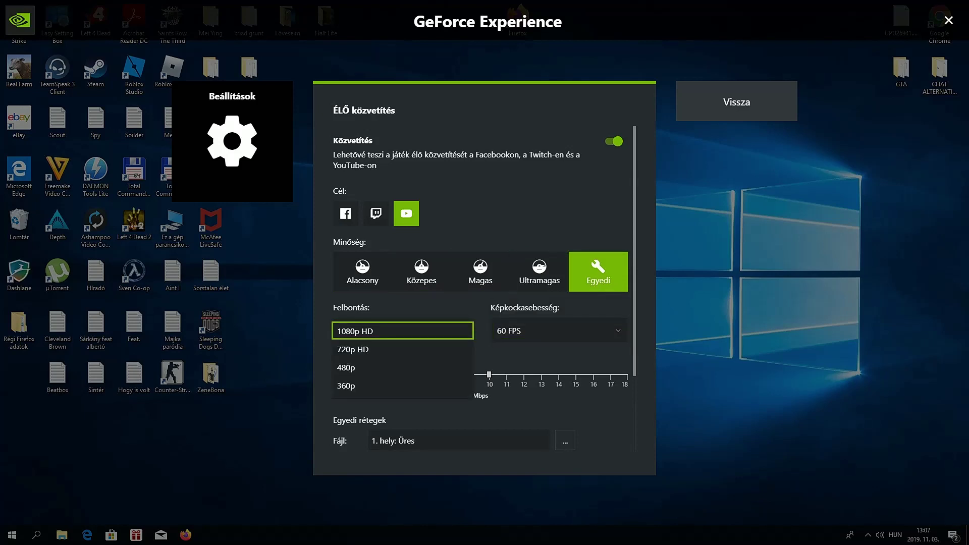
pyautogui.press('Return')
# Examine the broadcast's resolution, frame rate and bitrate (Bitsebesség) controls, and return to the settings list.
pyautogui.hotkey('shift', 'Tab')
pyautogui.hotkey('shift', 'Tab')
pyautogui.press('Tab')
pyautogui.press('Tab')
pyautogui.press('Tab')
pyautogui.press('Tab')
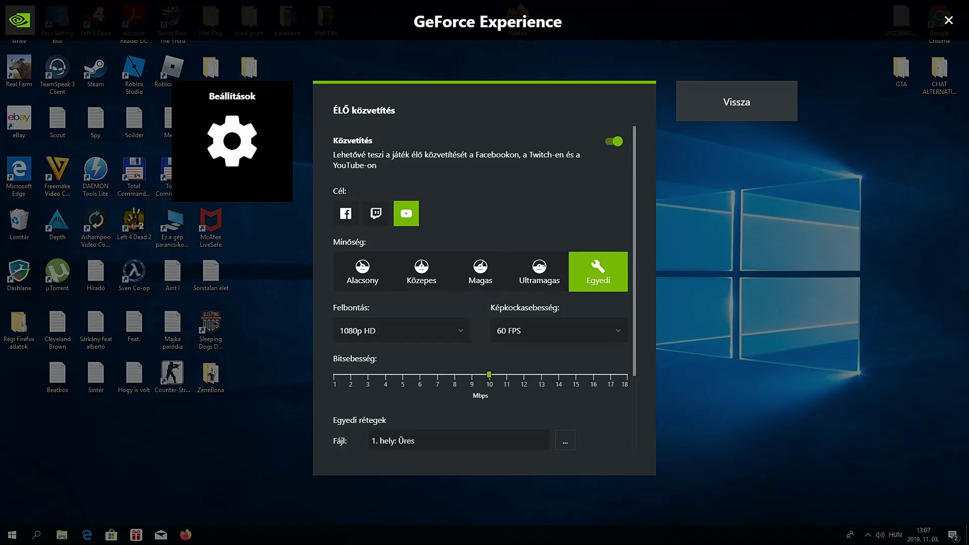
pyautogui.hotkey('shift', 'Tab')
pyautogui.hotkey('shift', 'Tab')
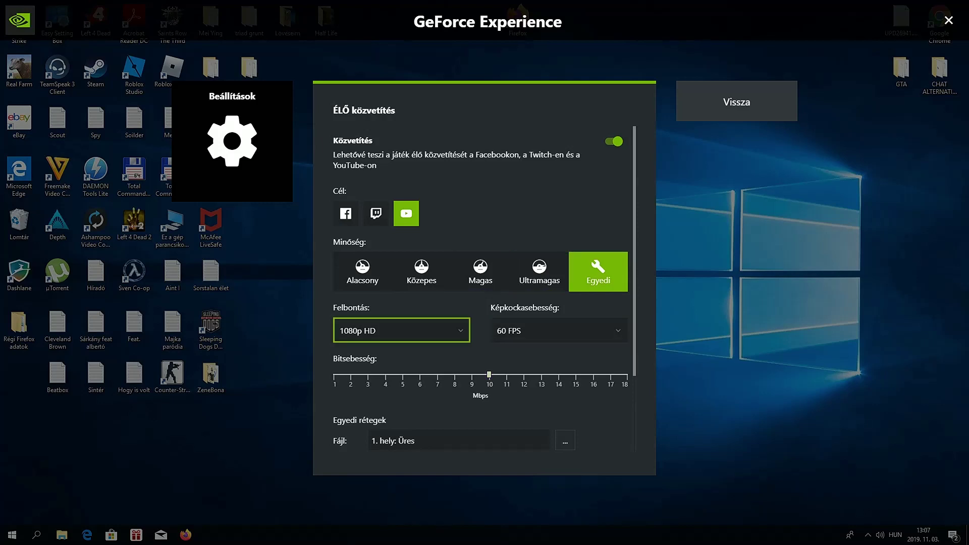
pyautogui.press('Tab')
pyautogui.press('Tab')
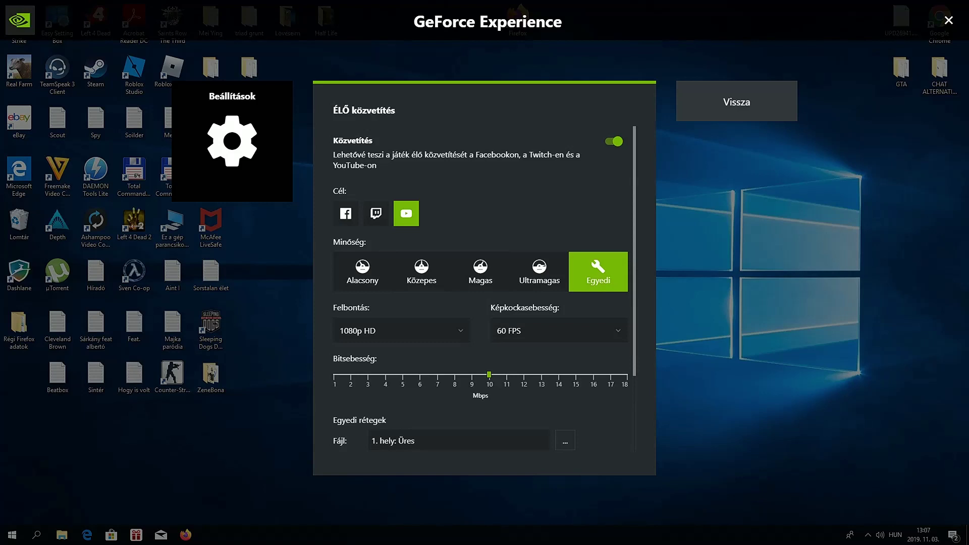
pyautogui.press('Tab')
pyautogui.press('Tab')
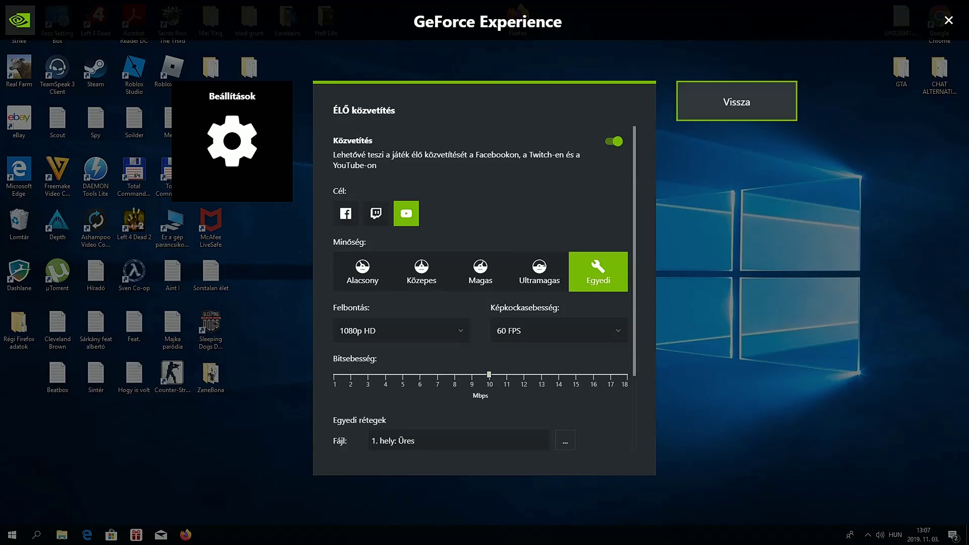
pyautogui.hotkey('shift', 'Tab')
pyautogui.hotkey('shift', 'Tab')
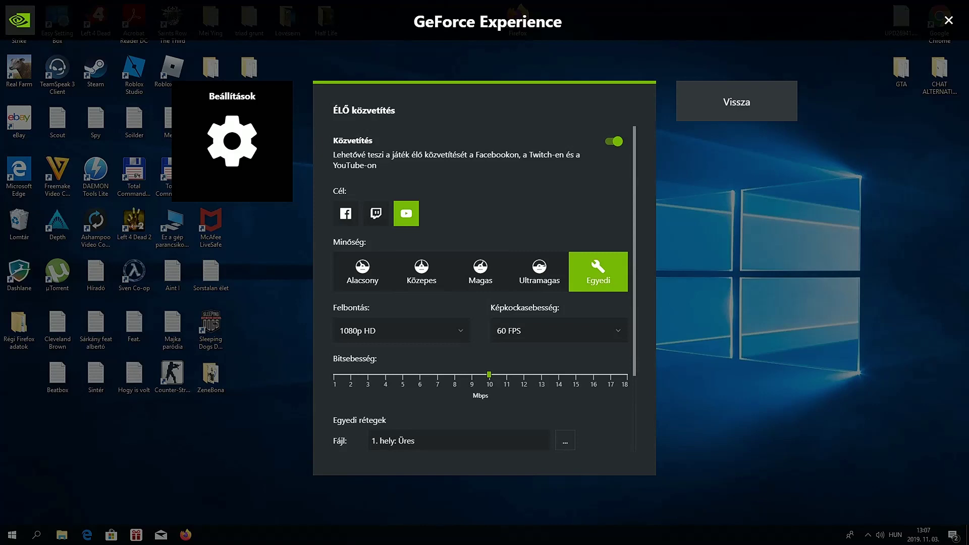
pyautogui.press('Tab')
pyautogui.press('Tab')
pyautogui.press('Return')
# Open the Nagy pillanatok settings, view the recording switch and storage options, and return to the settings list.
pyautogui.press('Tab')
pyautogui.press('Tab')
pyautogui.press('Tab')
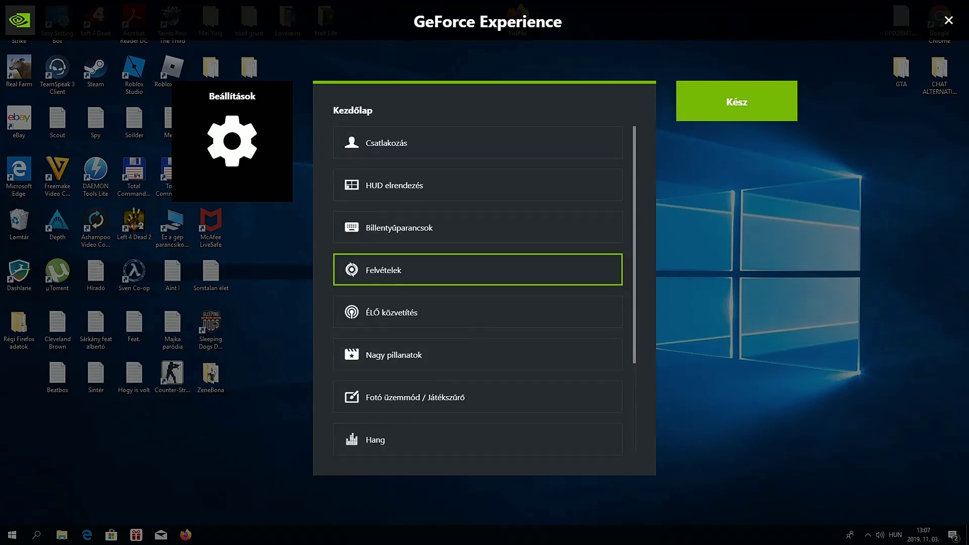
pyautogui.press('Tab')
pyautogui.press('Tab')
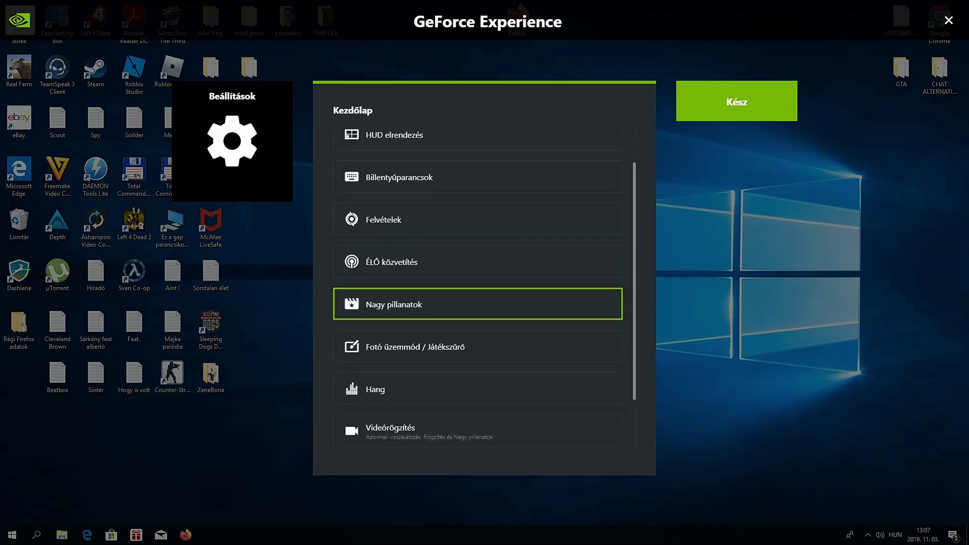
pyautogui.press('Return')
pyautogui.press('Tab')
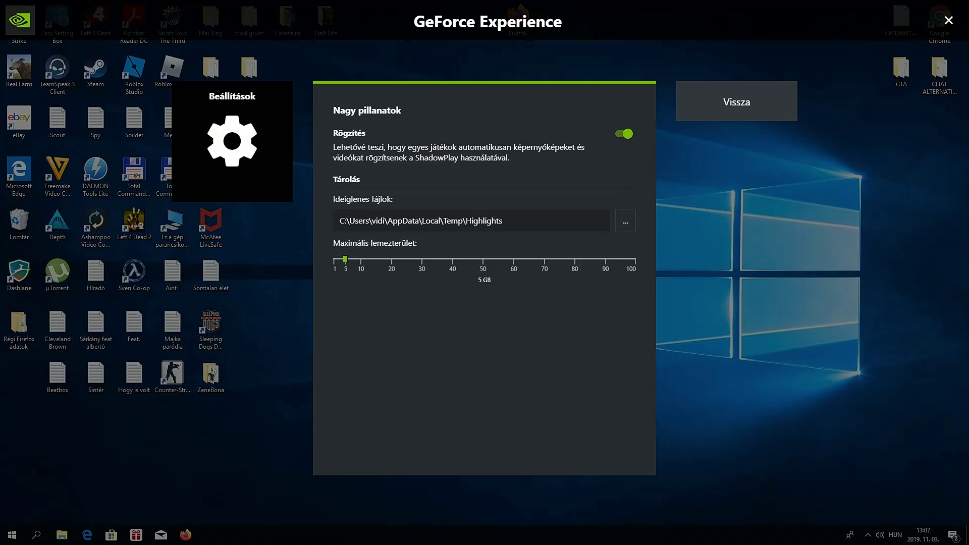
pyautogui.press('Tab')
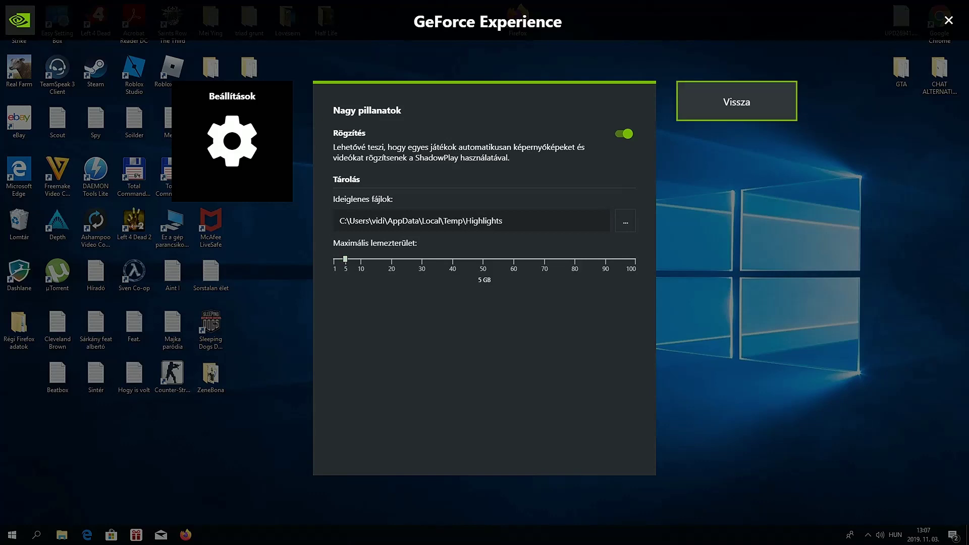
pyautogui.press('Return')
# Open the Fotó üzemmód / Játékszűrő settings, read the Rögzítés / Fokozás description, and return to the settings list.
pyautogui.press('Down')
pyautogui.press('Down')
pyautogui.press('Down')
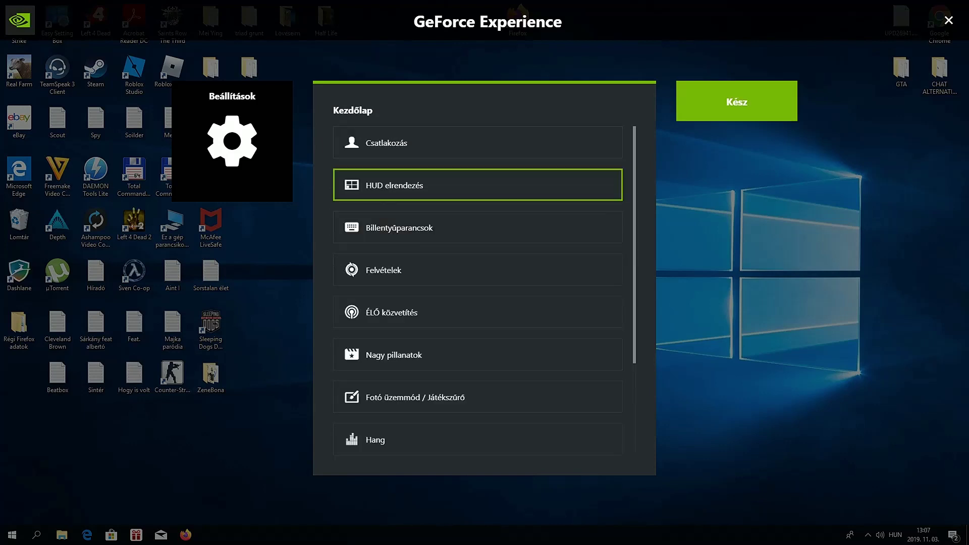
pyautogui.press('Down')
pyautogui.press('Up')
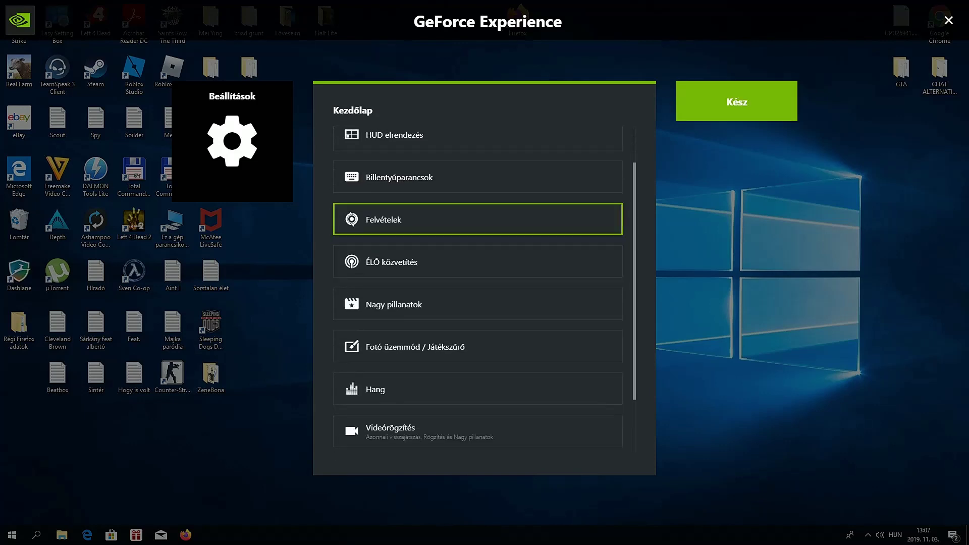
pyautogui.press('Down')
pyautogui.press('Down')
pyautogui.press('Down')
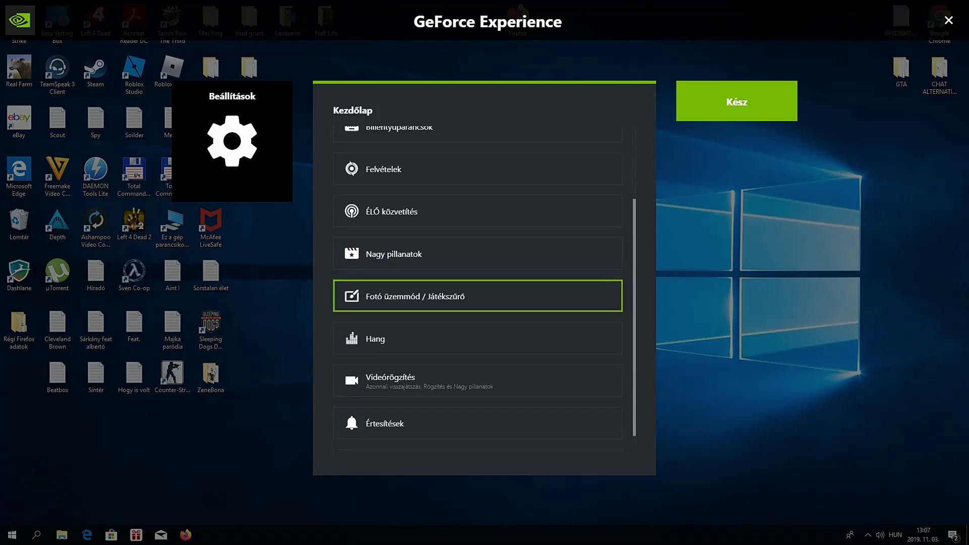
pyautogui.press('Return')
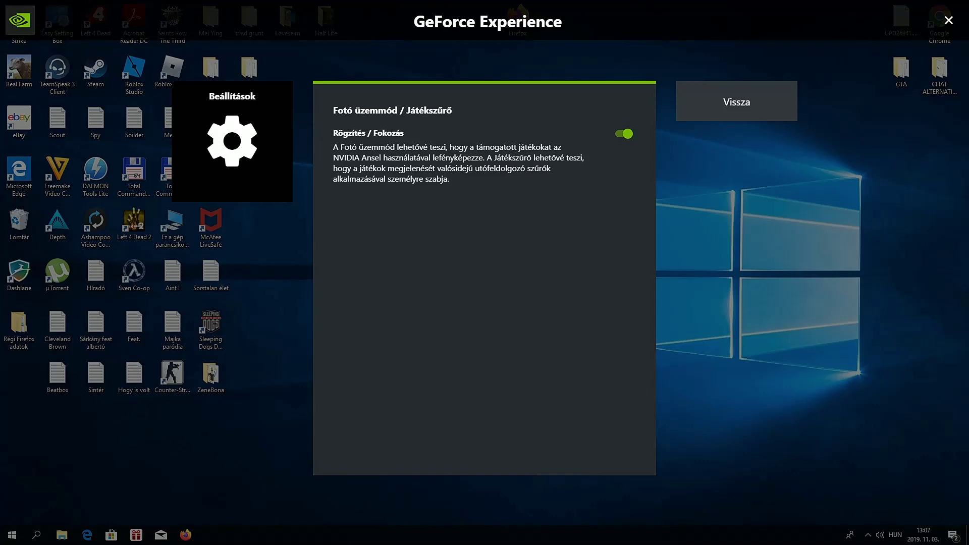
pyautogui.press('Right')
pyautogui.press('Return')
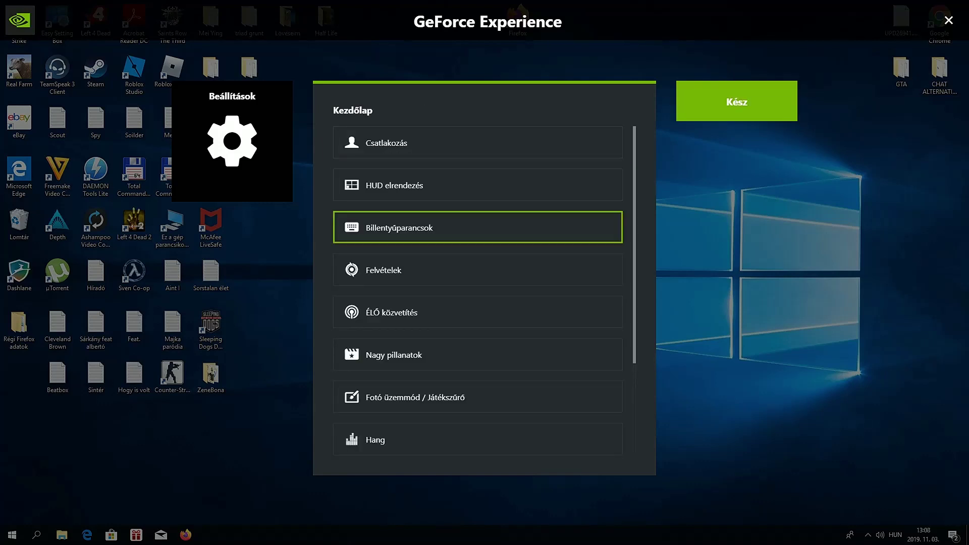
# Open the Hang settings from the settings list.
pyautogui.press('Up')
pyautogui.press('Up')
pyautogui.press('Down')
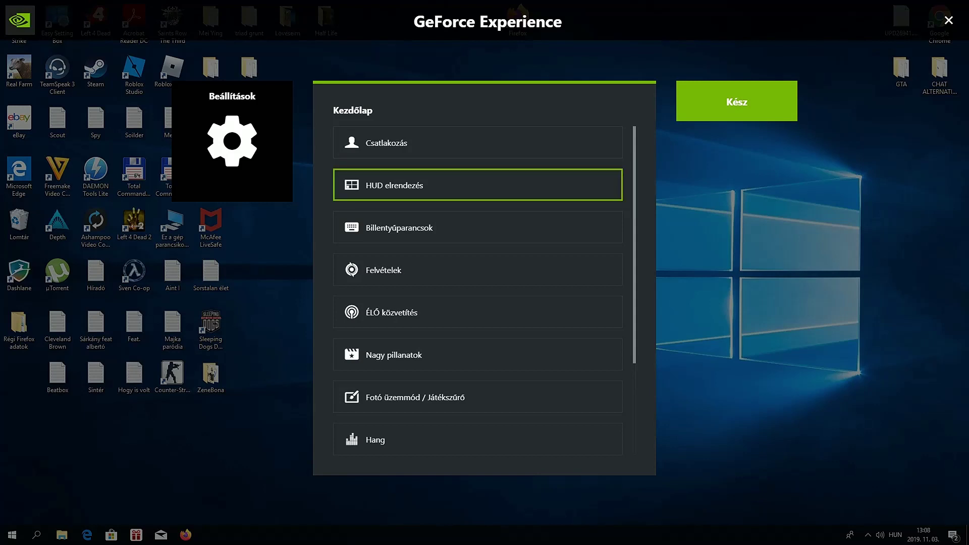
pyautogui.scroll(-1, 477, 291)
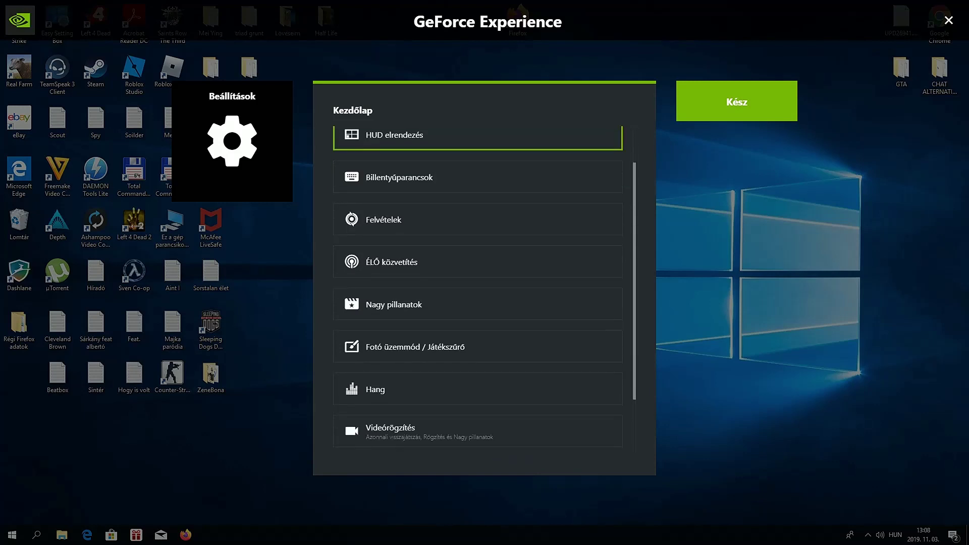
pyautogui.press('Down')
pyautogui.press('Down')
pyautogui.press('Down')
pyautogui.press('Down')
pyautogui.press('Down')
pyautogui.press('Down')
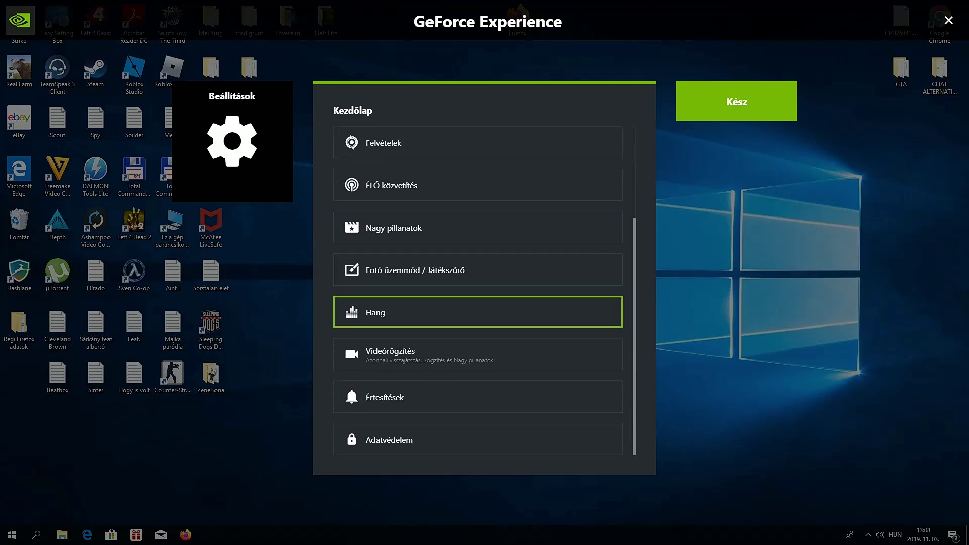
pyautogui.press('Return')
# Examine the Hang settings' system volume and microphone source, volume and boost controls, and return to the settings list.
pyautogui.press('Up')
pyautogui.press('Up')
pyautogui.press('Down')
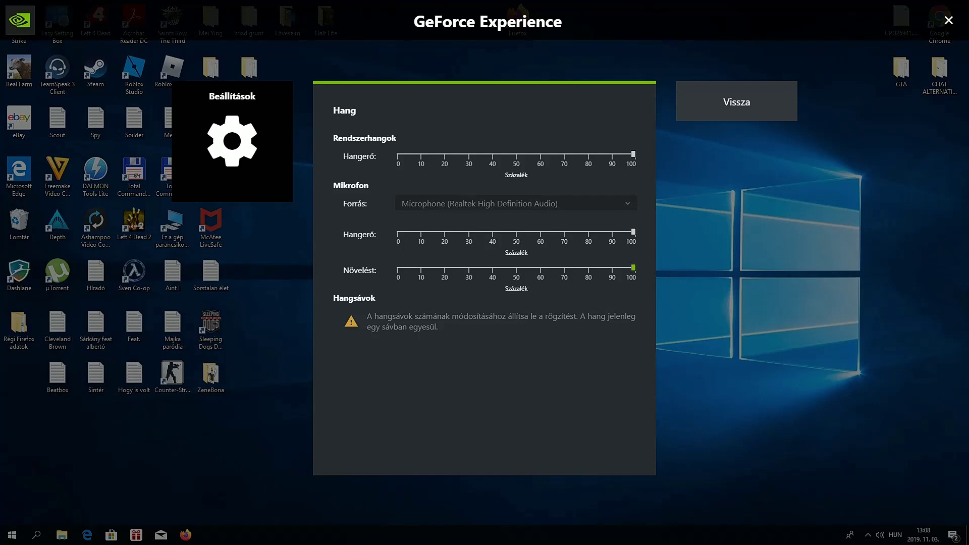
pyautogui.click(633, 154)
pyautogui.press('Tab')
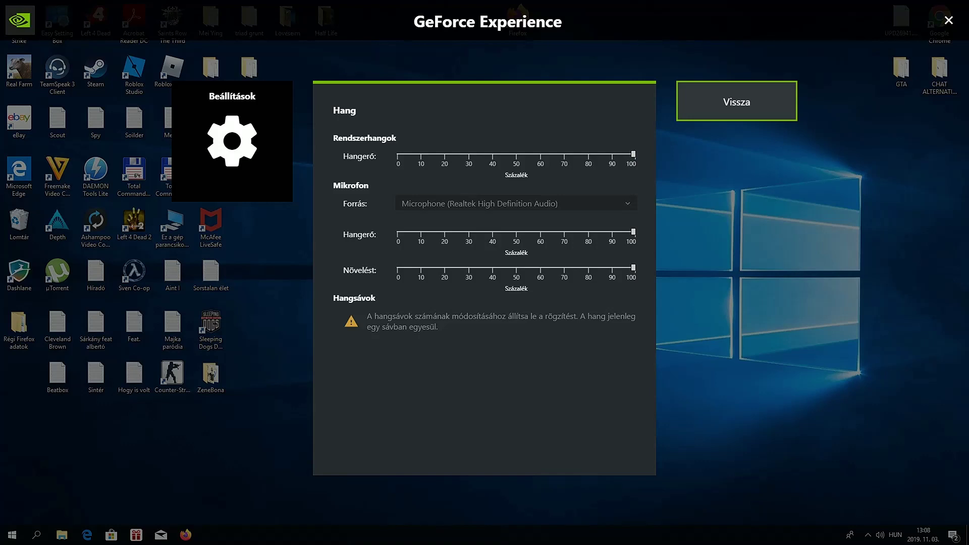
pyautogui.press('Return')
# Open the Értesítések settings from the settings list.
pyautogui.press('Down')
pyautogui.press('Down')
pyautogui.press('Down')
pyautogui.press('Down')
pyautogui.press('Down')
pyautogui.press('Down')
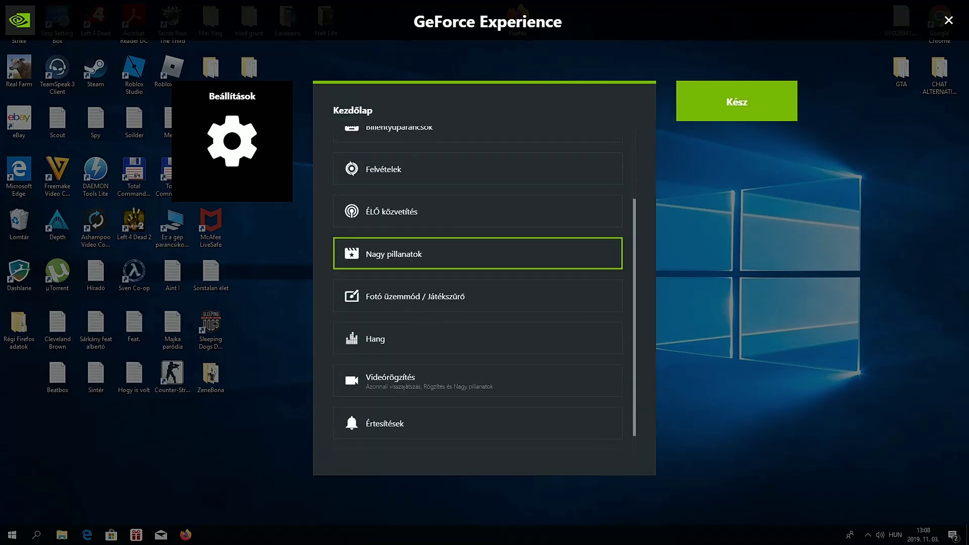
pyautogui.press('Down')
pyautogui.press('Down')
pyautogui.press('Down')
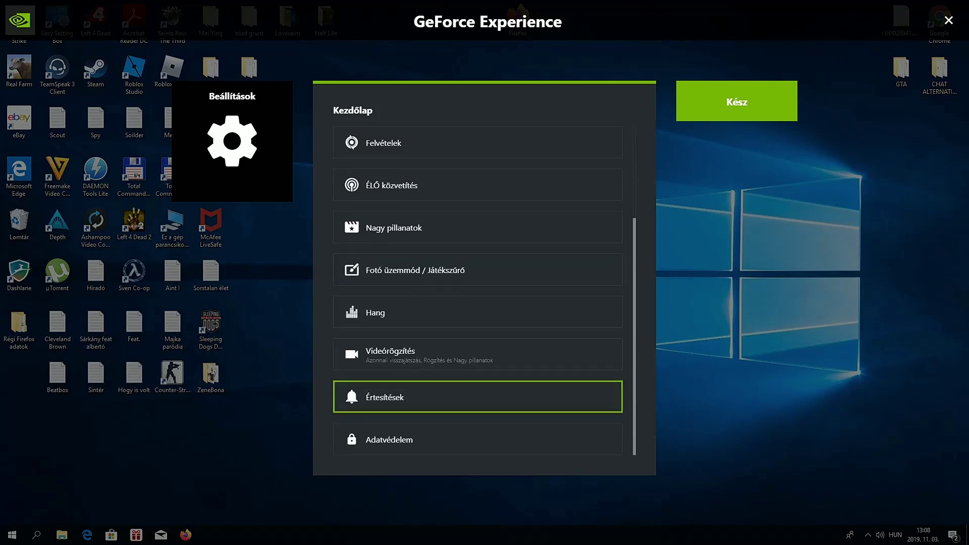
pyautogui.press('Return')
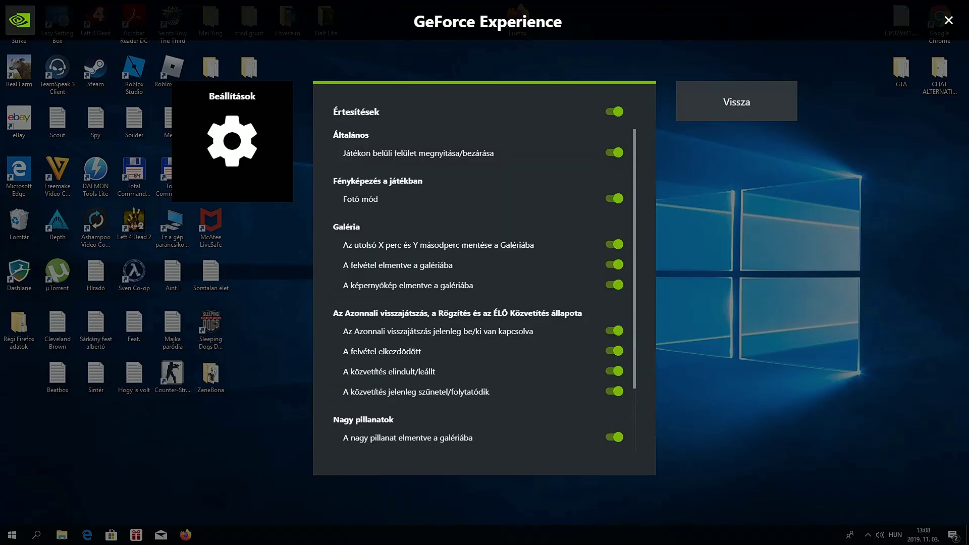
# Look through the notification switches in the Értesítések settings and return to the settings list.
pyautogui.scroll(-3, 484, 290)
pyautogui.scroll(3, 485, 290)
pyautogui.scroll(-1, 484, 291)
pyautogui.scroll(1, 485, 291)
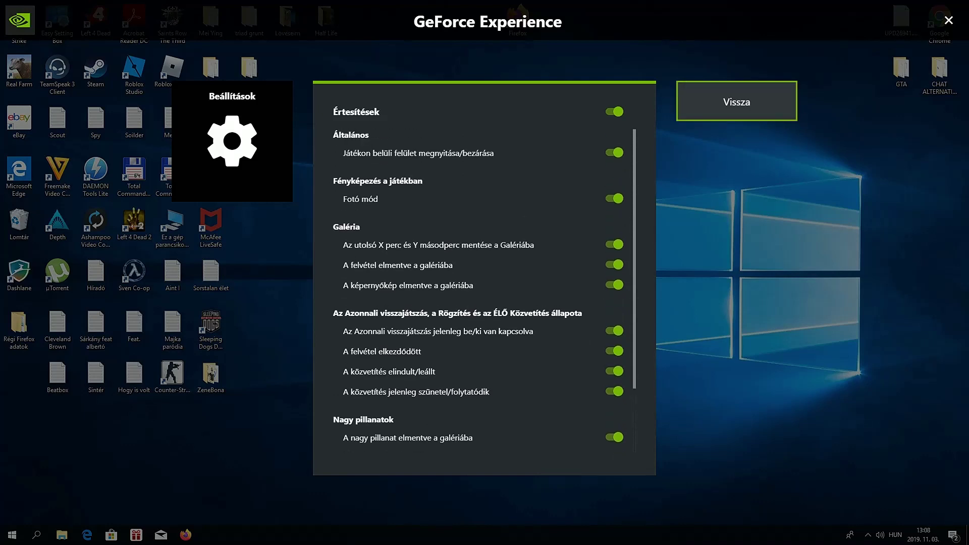
pyautogui.press('Return')
# Open the Adatvédelem settings, read the Asztalrögzítés description, and return to the settings list.
pyautogui.press('Down')
pyautogui.press('Down')
pyautogui.press('Down')
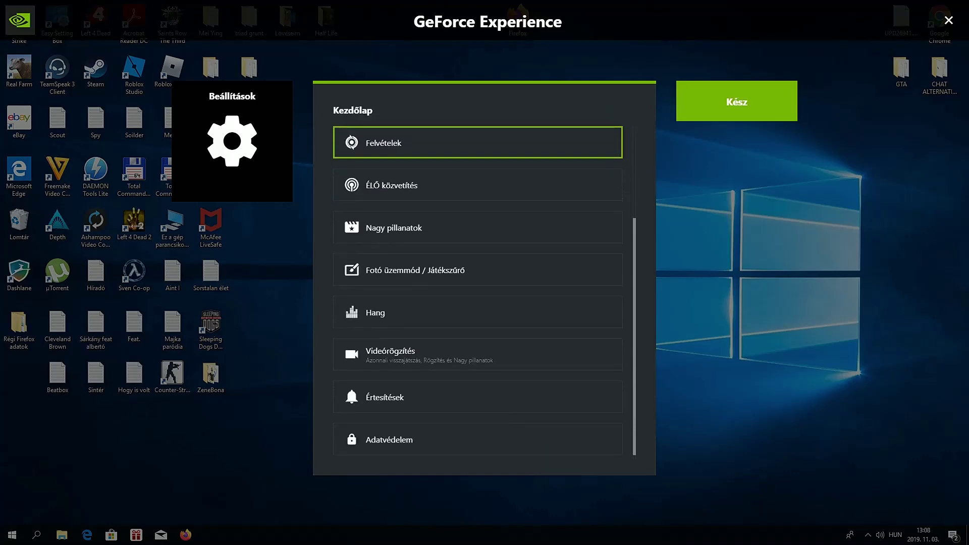
pyautogui.press('Down')
pyautogui.press('Down')
pyautogui.press('Down')
pyautogui.press('Down')
pyautogui.press('Down')
pyautogui.press('Down')
pyautogui.press('Down')
pyautogui.press('Return')
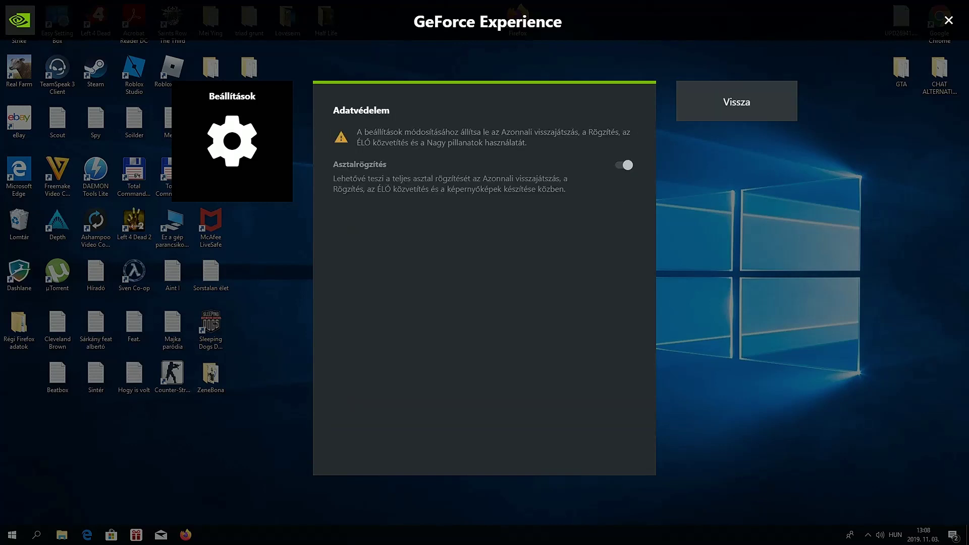
pyautogui.press('Right')
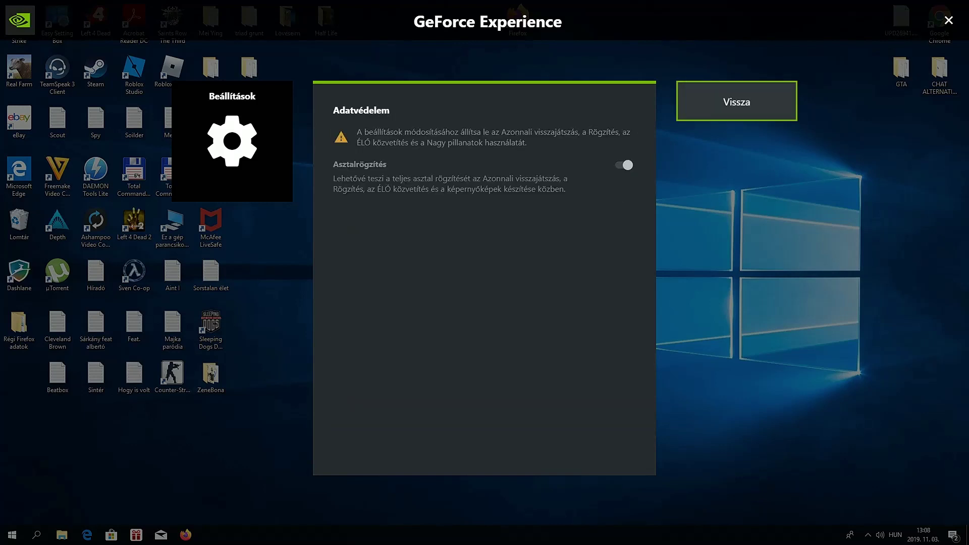
pyautogui.press('Return')
# Open the Videórögzítés settings from the settings list.
pyautogui.press('Down')
pyautogui.press('Down')
pyautogui.press('Down')
pyautogui.press('Down')
pyautogui.press('Down')
pyautogui.press('Down')
pyautogui.press('Down')
pyautogui.press('Down')
pyautogui.press('Down')
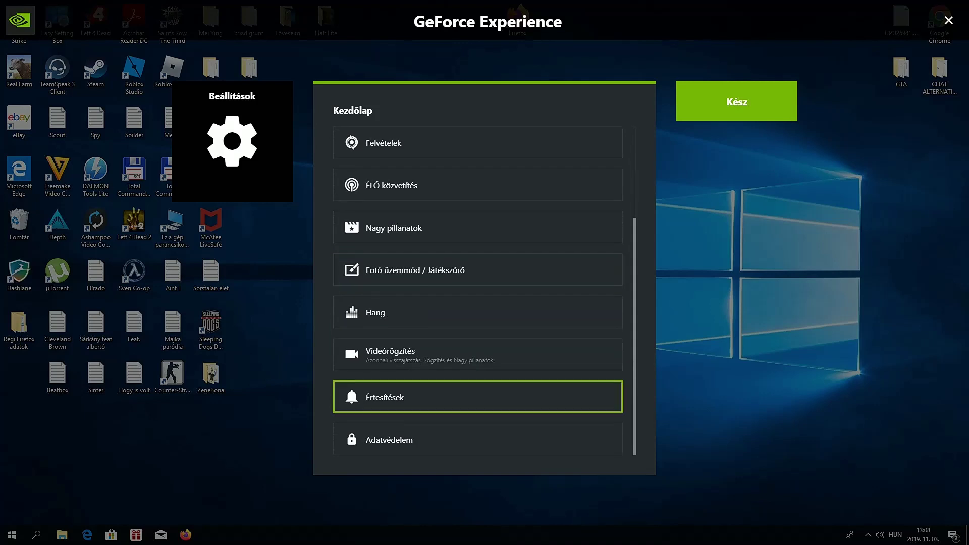
pyautogui.press('Up')
pyautogui.press('Return')
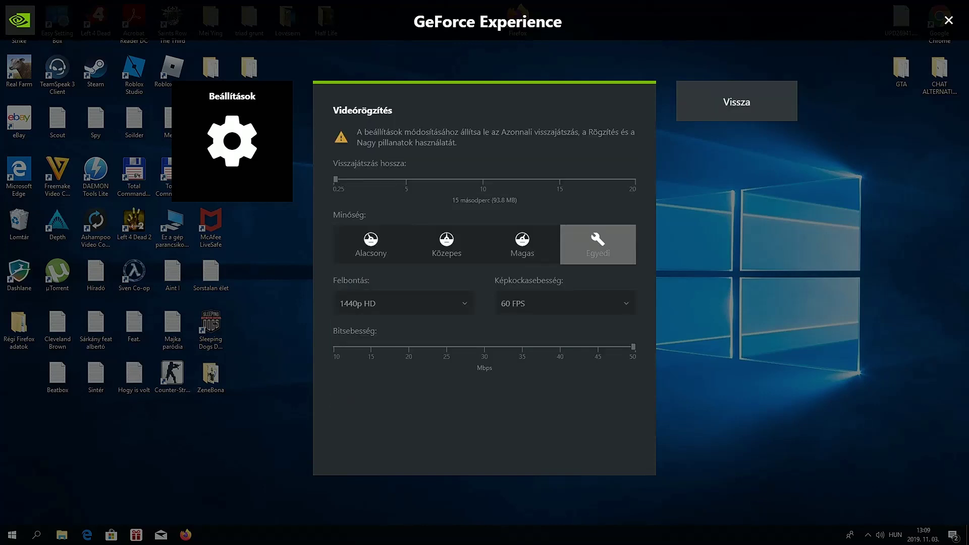
# View the video capture's replay length, quality, resolution, frame rate and bitrate controls, and return to the settings list.
pyautogui.press('Right')
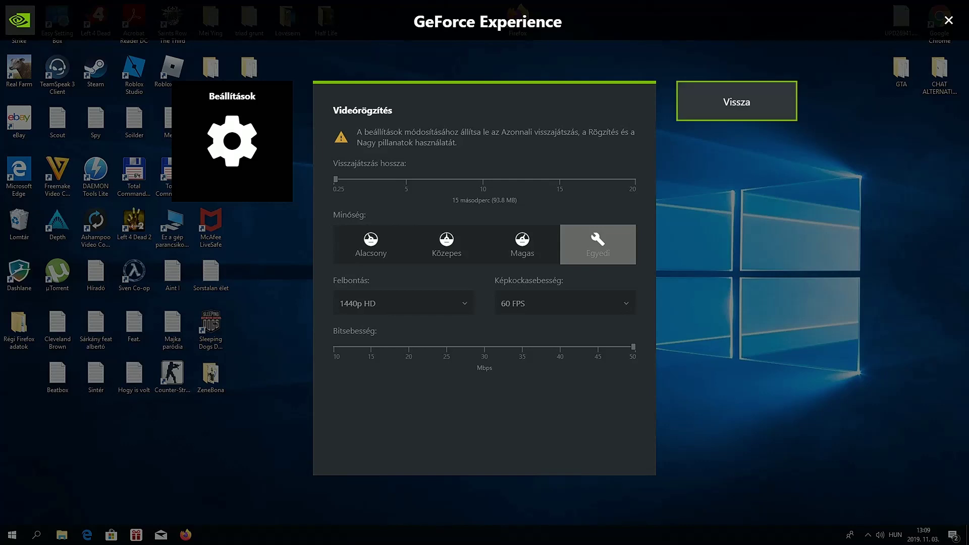
pyautogui.press('Left')
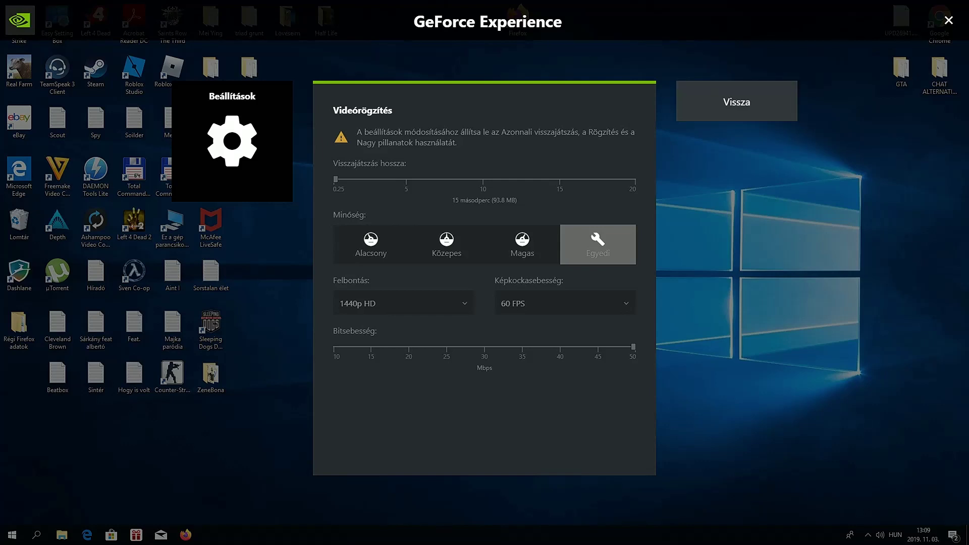
pyautogui.press('Right')
pyautogui.press('Return')
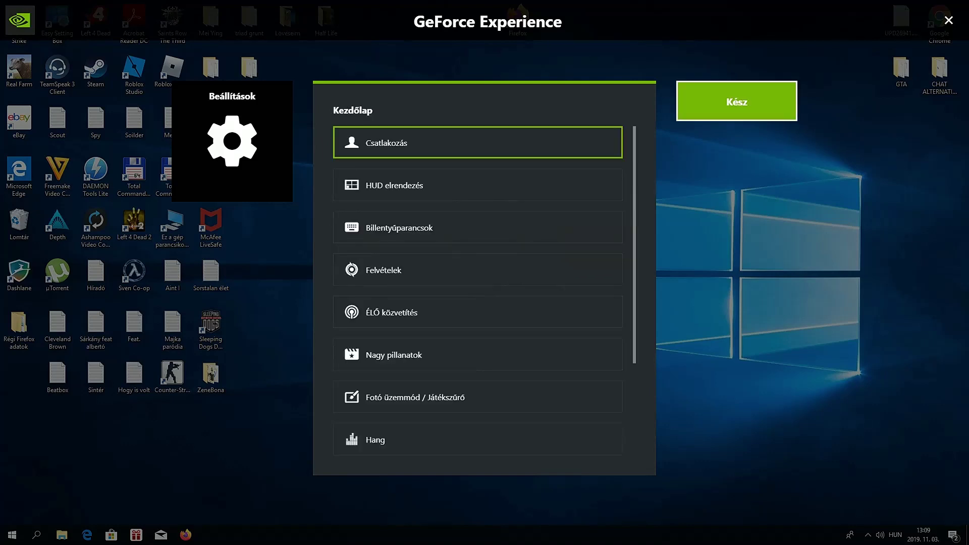
# Leave the settings list and return to the overlay's main screen.
pyautogui.press('Down')
pyautogui.press('Down')
pyautogui.press('Up')
pyautogui.press('Escape')
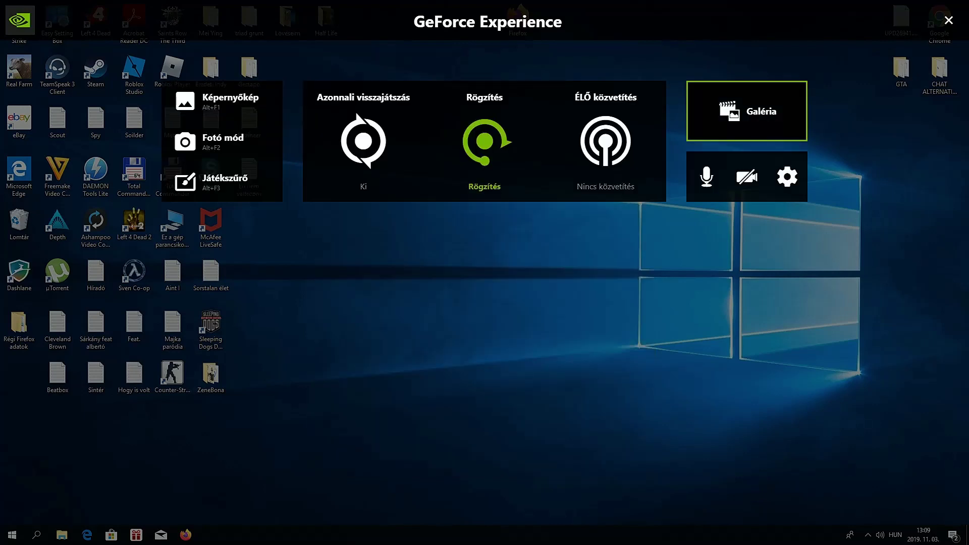
# Look over the overlay's main options: Képernyőkép, Fotó mód, Játékszűrő, Azonnali visszajátszás, Rögzítés and ÉLŐ közvetítés.
pyautogui.press('Left')
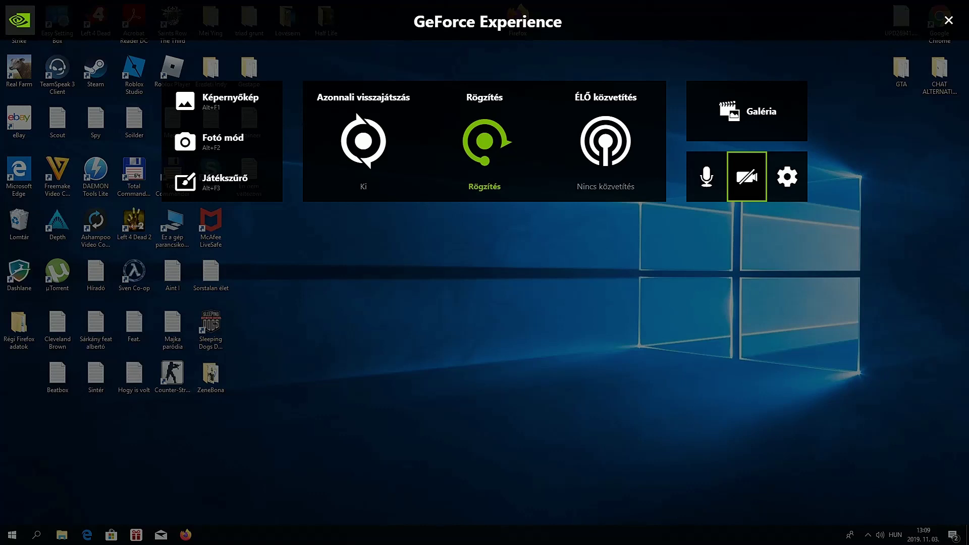
pyautogui.press('Left')
pyautogui.press('Left')
pyautogui.press('Left')
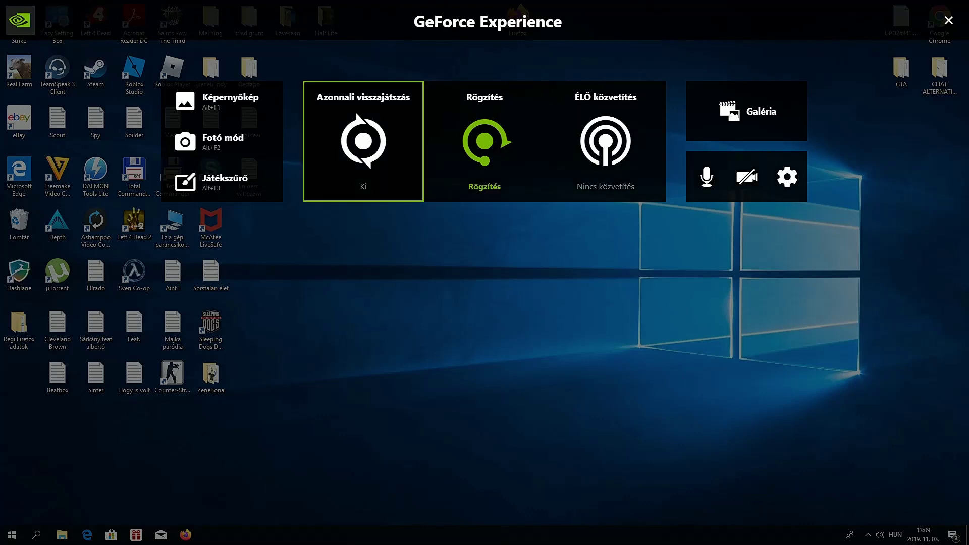
pyautogui.press('Left')
pyautogui.press('Down')
pyautogui.press('Down')
pyautogui.press('Down')
pyautogui.press('Down')
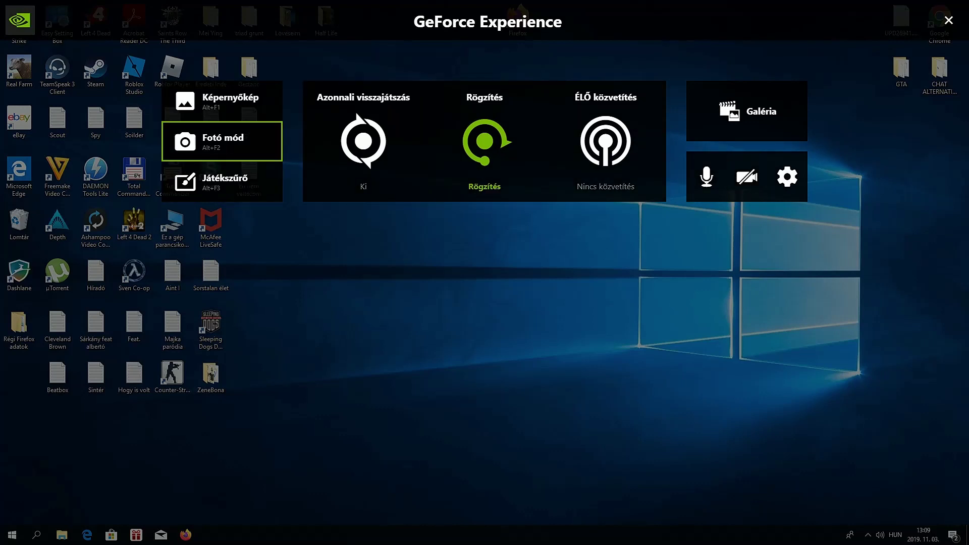
pyautogui.press('Down')
pyautogui.press('Up')
pyautogui.press('Up')
pyautogui.press('Right')
pyautogui.press('Right')
pyautogui.press('Right')
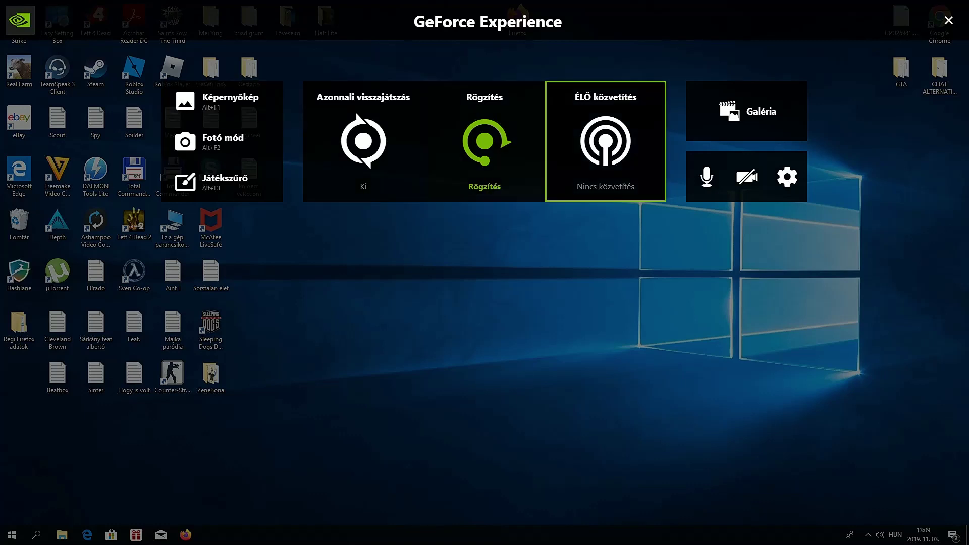
pyautogui.press('Left')
pyautogui.press('Left')
pyautogui.press('Left')
pyautogui.press('Up')
pyautogui.press('Right')
pyautogui.press('Right')
pyautogui.press('Right')
pyautogui.press('Left')
pyautogui.press('Left')
pyautogui.press('Right')
pyautogui.press('Right')
pyautogui.press('Left')
pyautogui.press('Left')
pyautogui.press('Left')
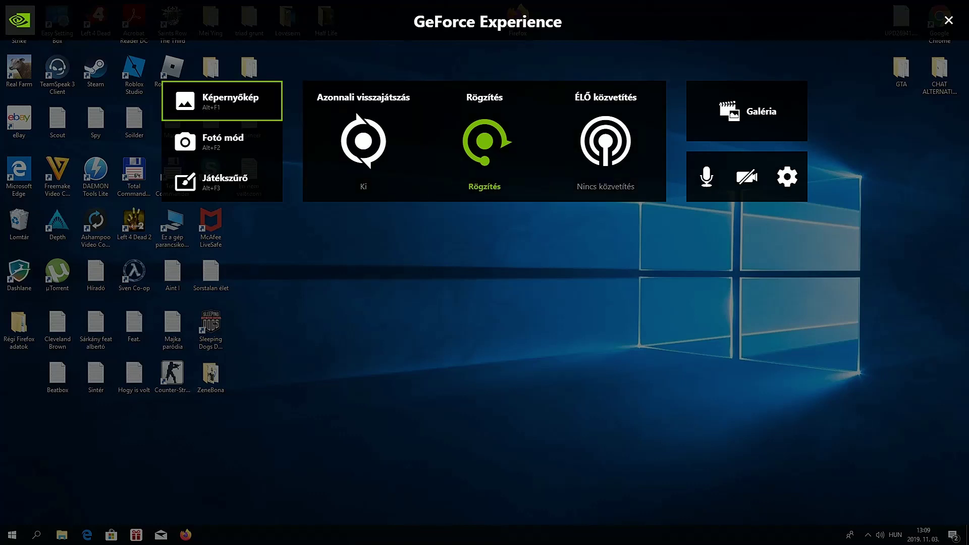
pyautogui.press('Right')
pyautogui.press('Right')
pyautogui.press('Left')
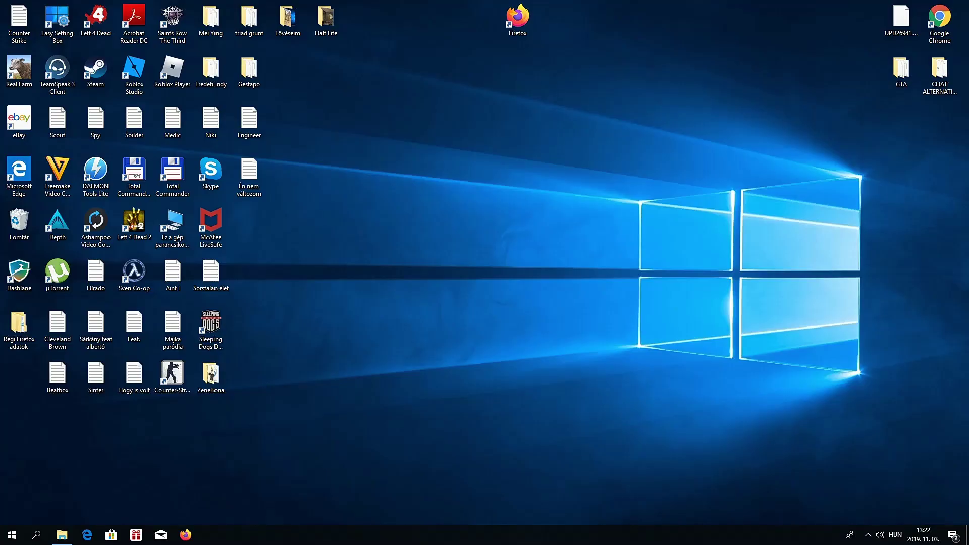
# Play the recording "Half Life 2019.11.02 - 21.14.52.01" from the Half Life desktop folder and pause it.
pyautogui.doubleClick(325, 20)
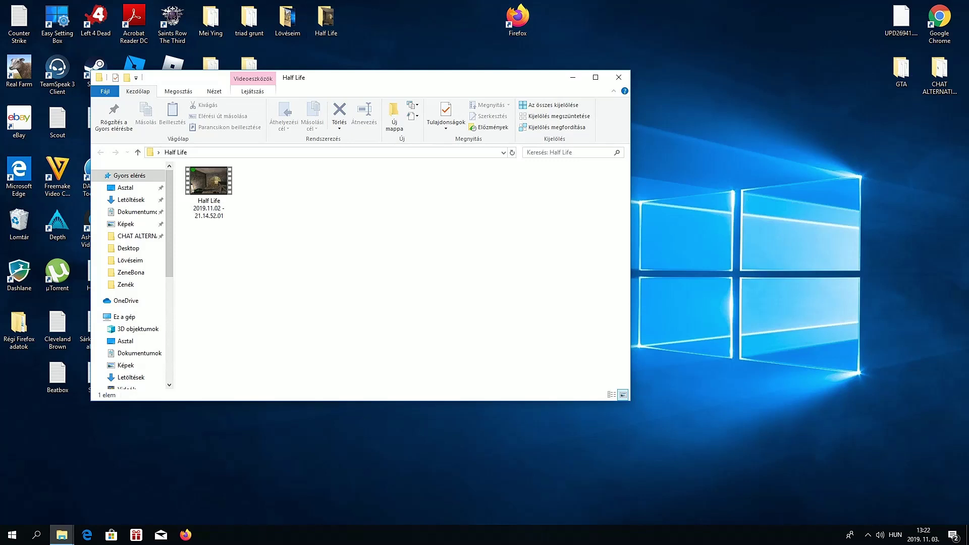
pyautogui.doubleClick(209, 180)
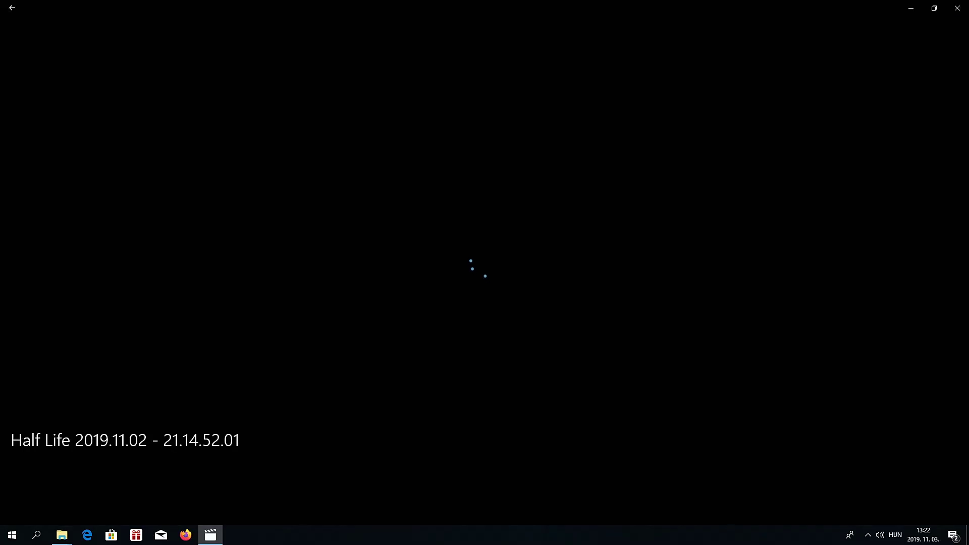
pyautogui.click(484, 517)
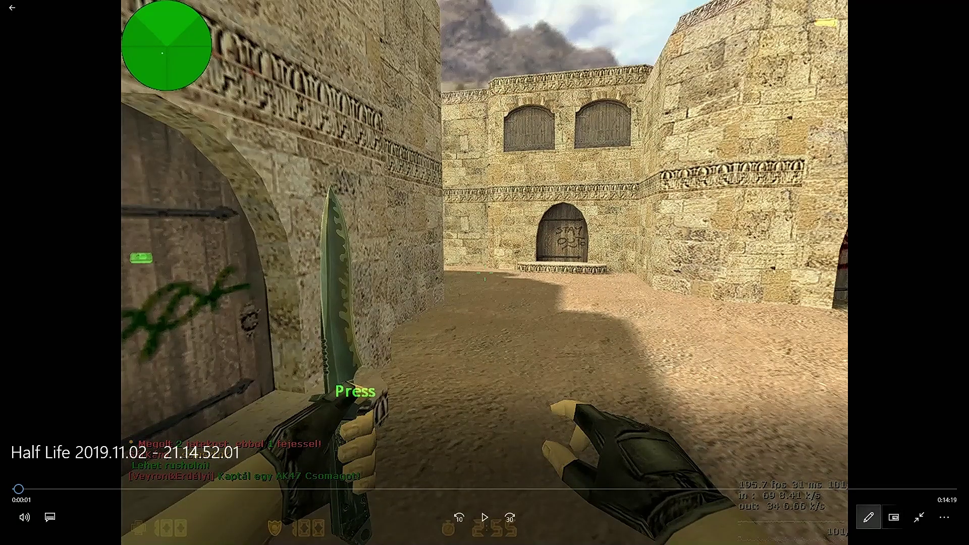
# Open the Half Life recording for trimming with the Vágás option, and toggle the clip's playback.
pyautogui.click(868, 517)
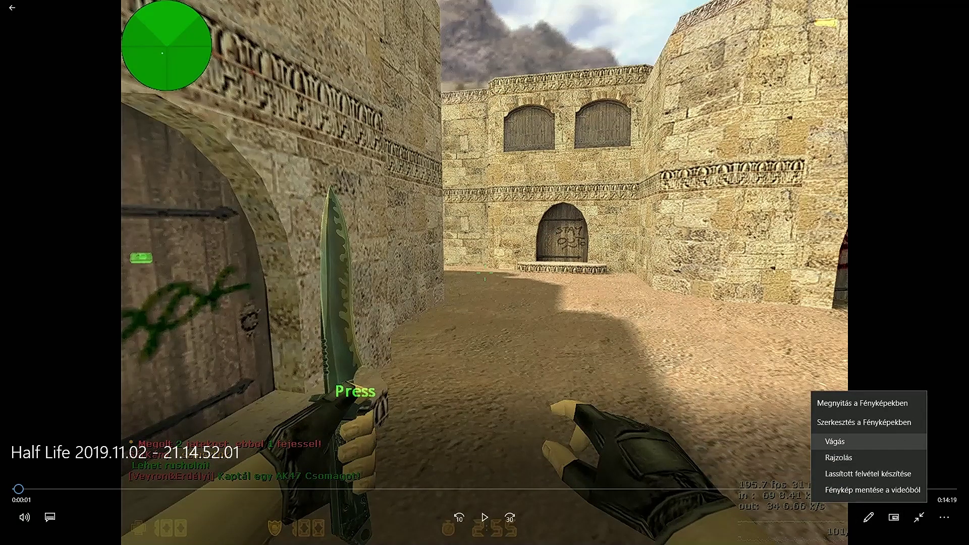
pyautogui.click(837, 442)
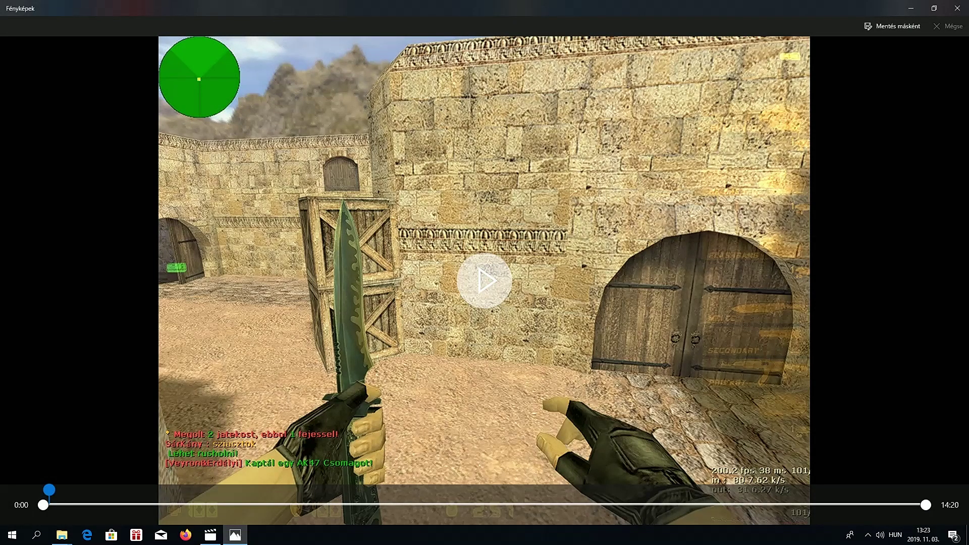
pyautogui.press('space')
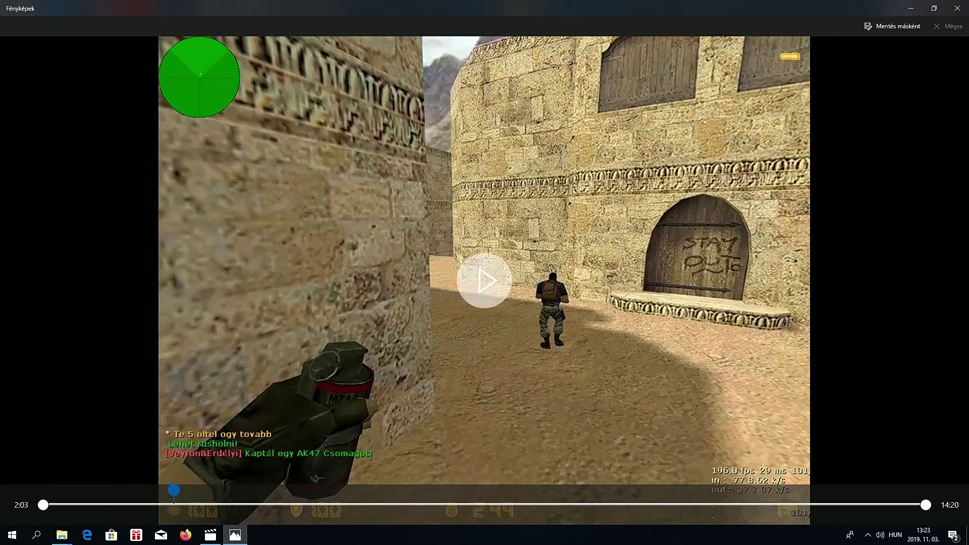
# Set the clip's trim start to 12:45 and briefly preview the trimmed section, pausing playback at the end.
pyautogui.moveTo(43, 504); pyautogui.dragTo(161, 505)
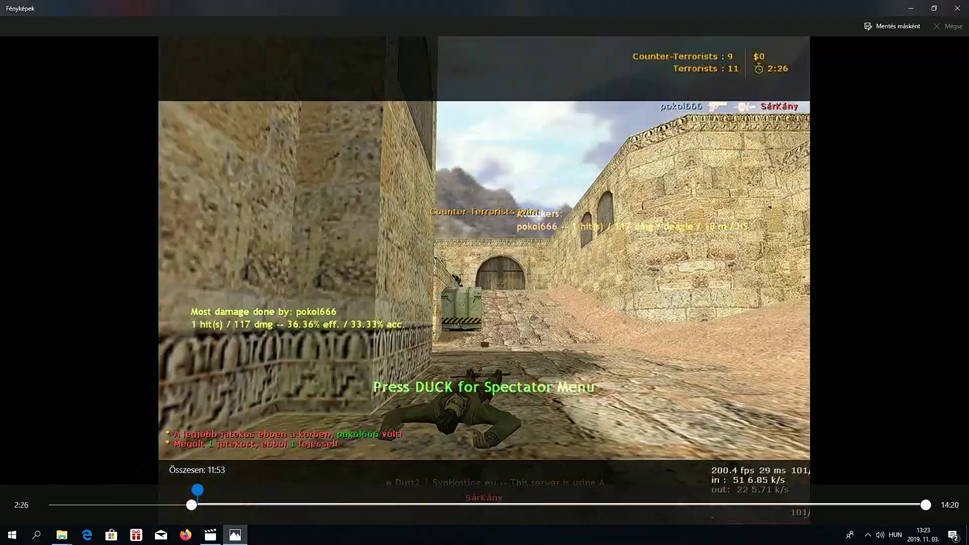
pyautogui.moveTo(192, 505); pyautogui.dragTo(790, 505)
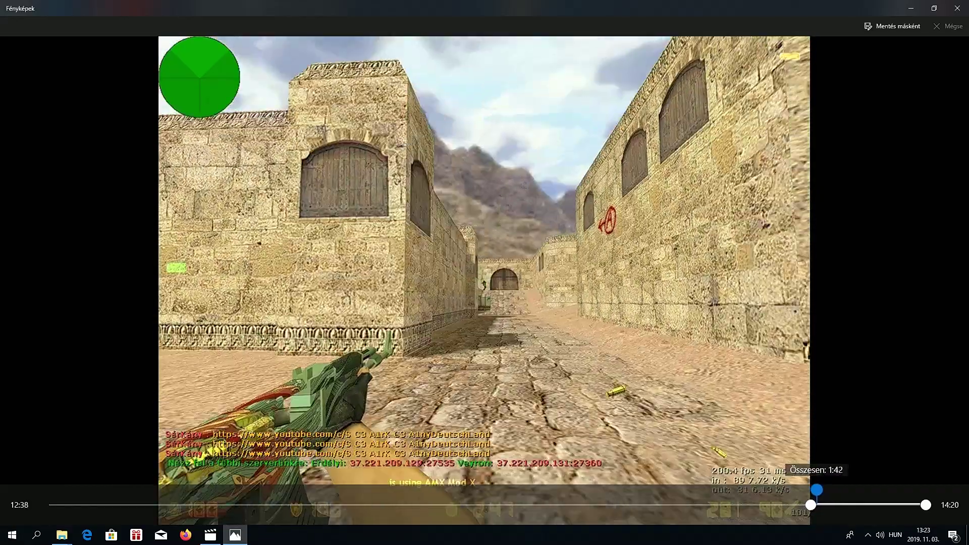
pyautogui.moveTo(810, 504); pyautogui.dragTo(817, 505)
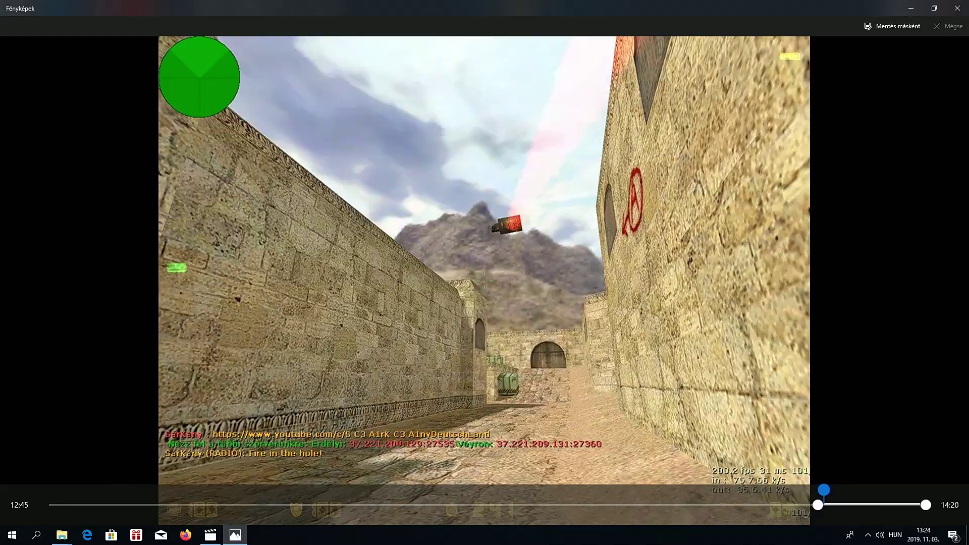
pyautogui.press('space')
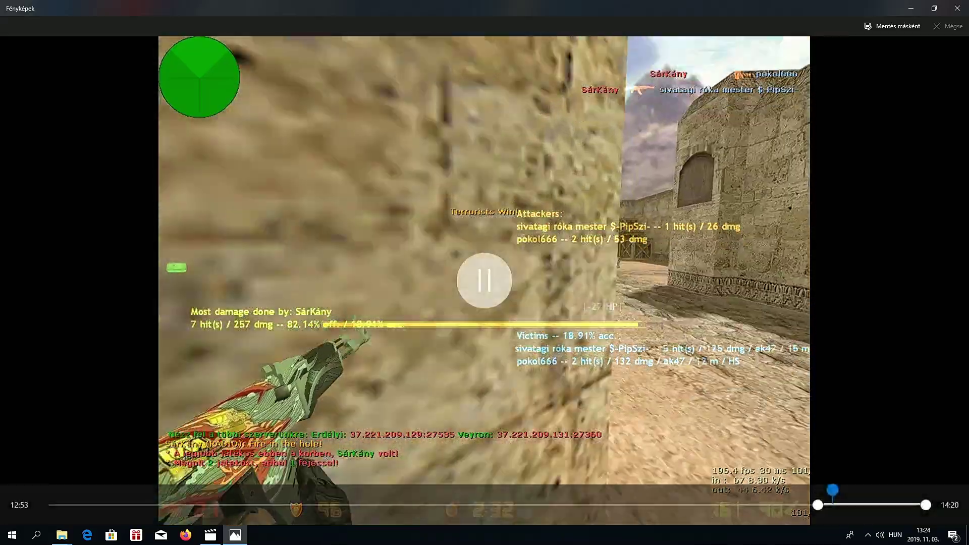
pyautogui.press('space')
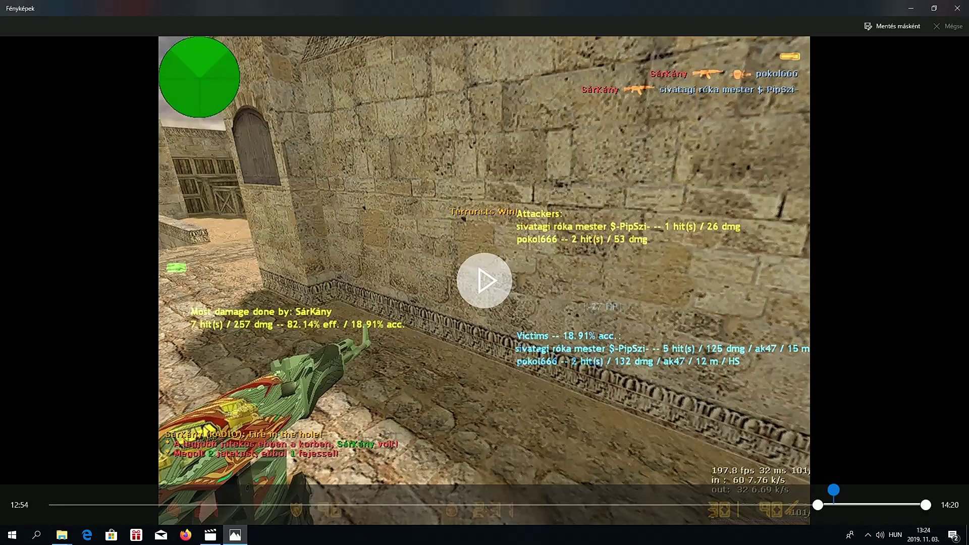
# Set the clip's trim end to 12:54 and its trim start to 12:47, then preview the trimmed section.
pyautogui.moveTo(925, 505); pyautogui.dragTo(817, 505)
pyautogui.press('Right')
pyautogui.press('Right')
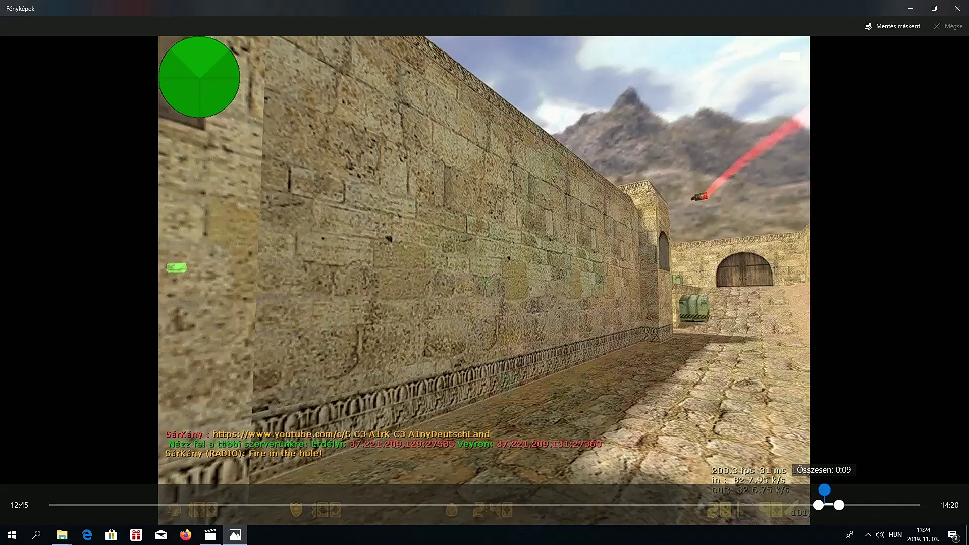
pyautogui.press('Right')
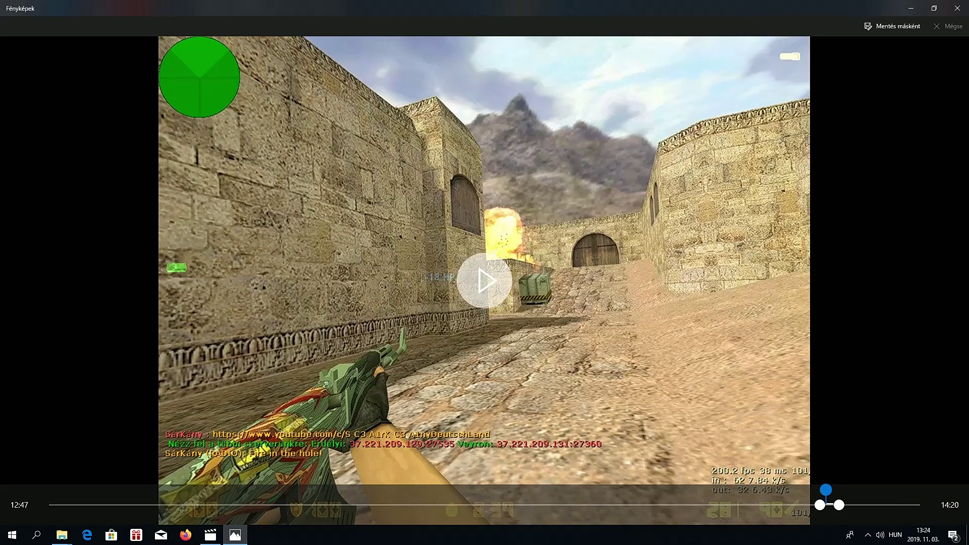
pyautogui.press('space')
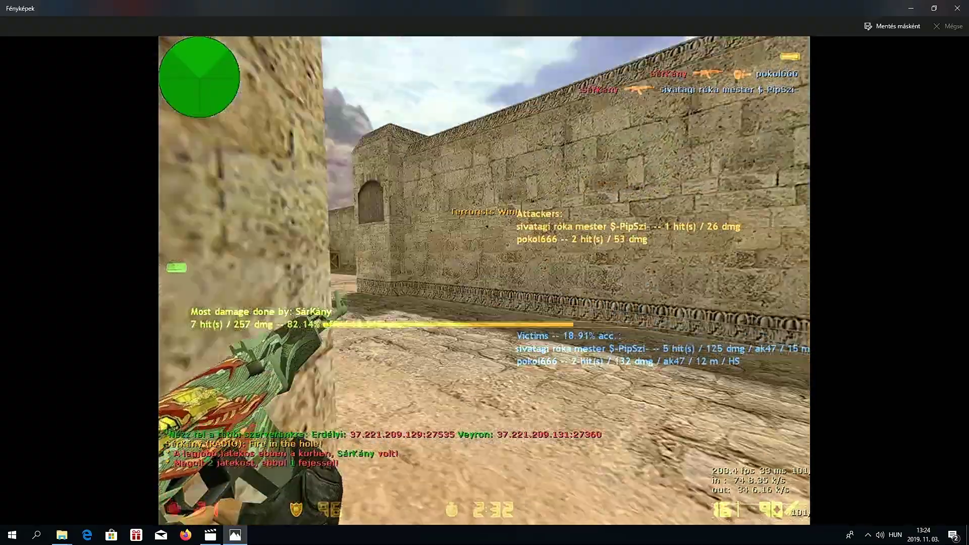
pyautogui.press('space')
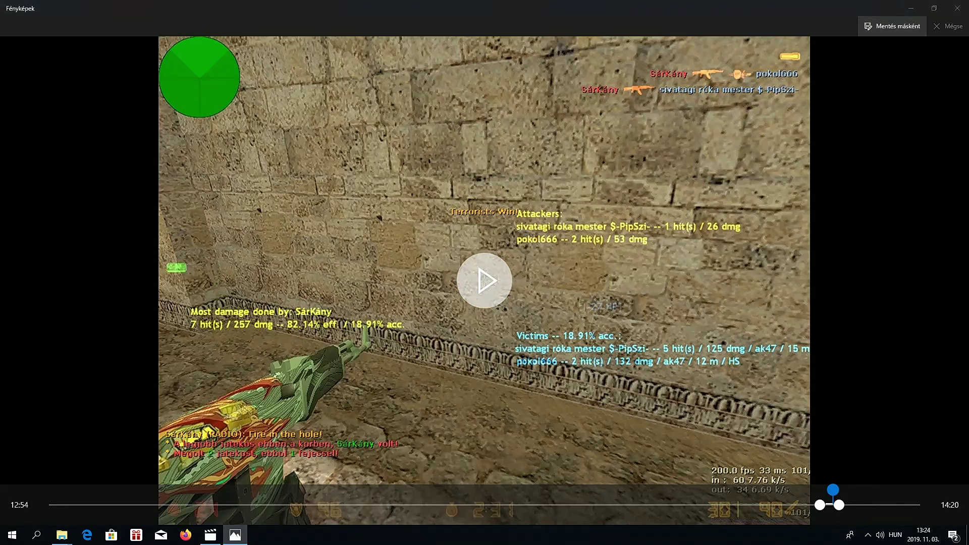
# Save the trimmed clip as a separate MP4 named PRÓBA in the Lövéseim folder.
pyautogui.click(892, 26)
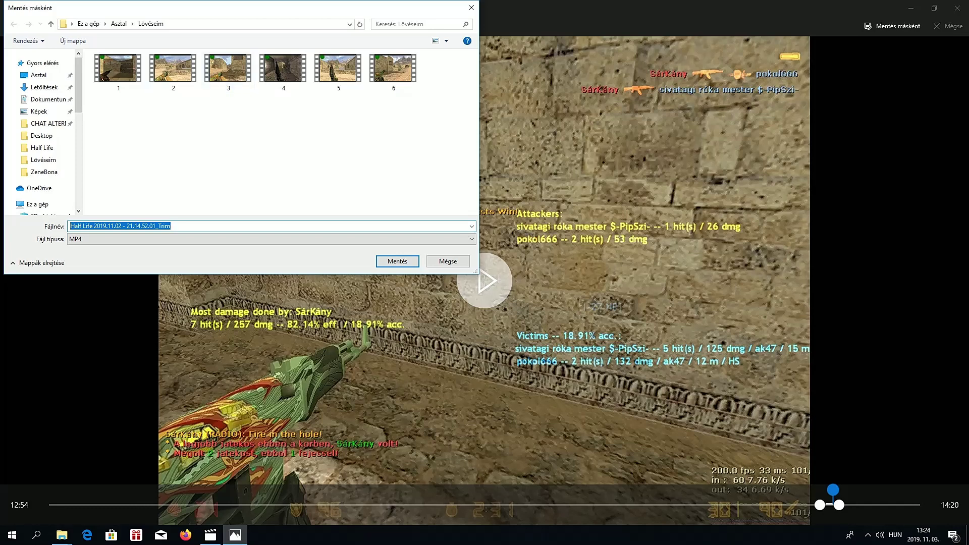
pyautogui.write('PRÓB')
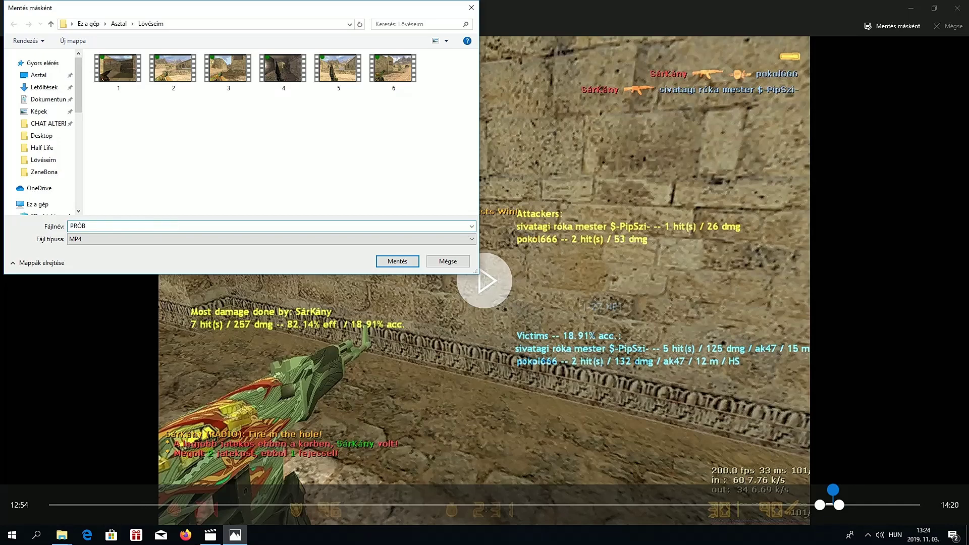
pyautogui.write('A')
pyautogui.press('Return')
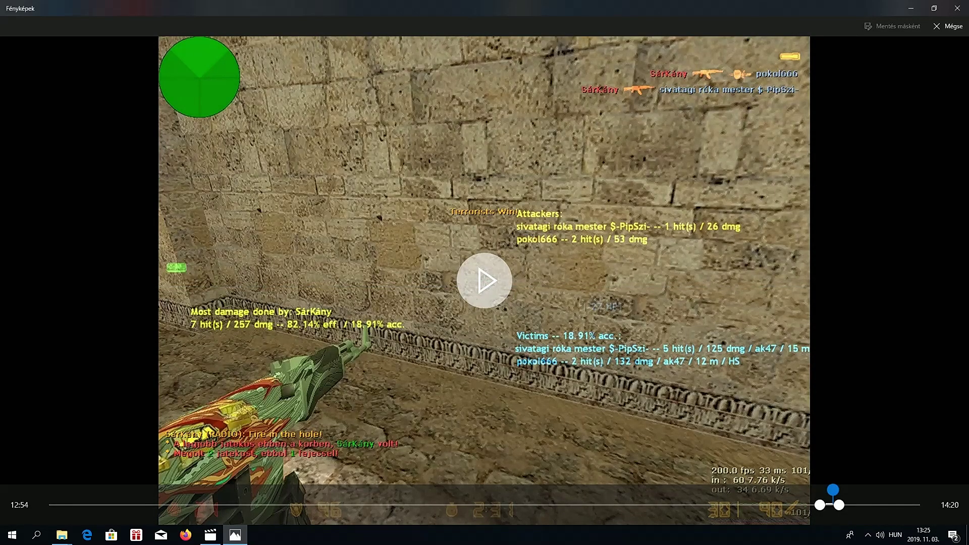
# Shift the trim start to 12:03, close the trimming window and video player, and move the Half Life folder window aside.
pyautogui.moveTo(833, 490); pyautogui.dragTo(781, 490)
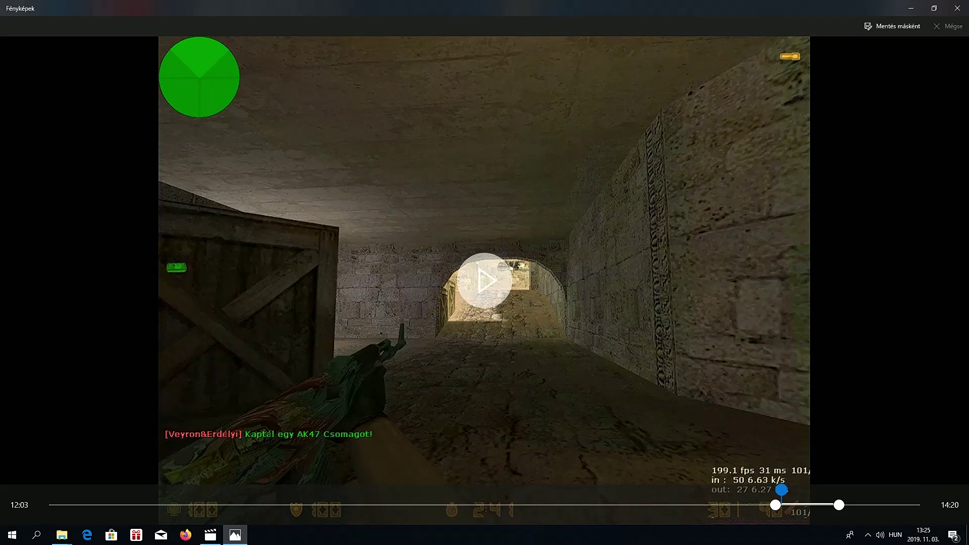
pyautogui.click(957, 8)
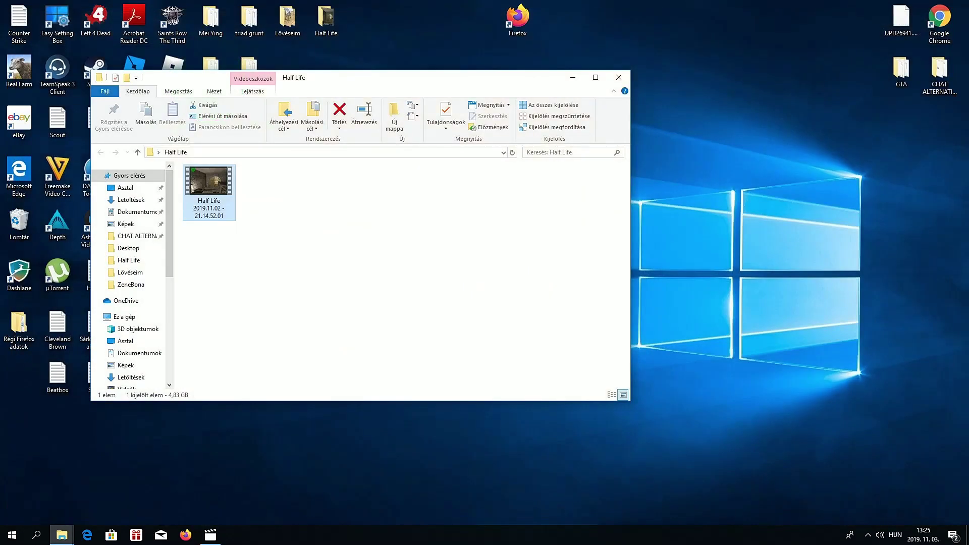
pyautogui.click(210, 534)
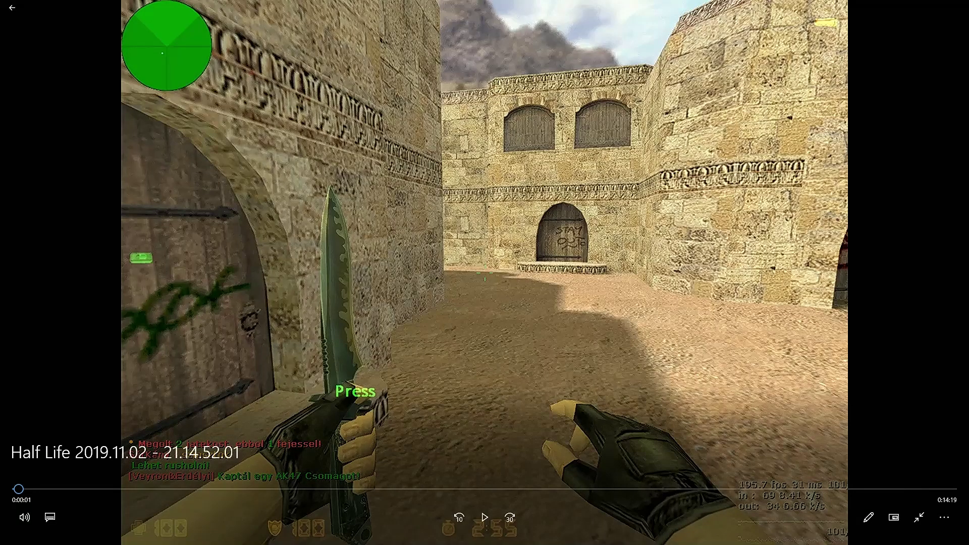
pyautogui.press('Escape')
pyautogui.click(957, 8)
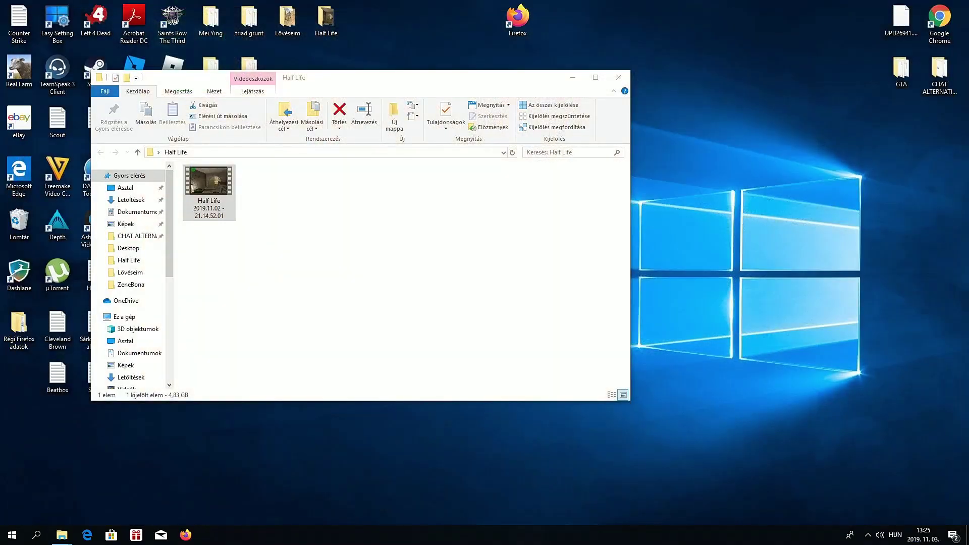
pyautogui.moveTo(399, 84); pyautogui.dragTo(575, 82)
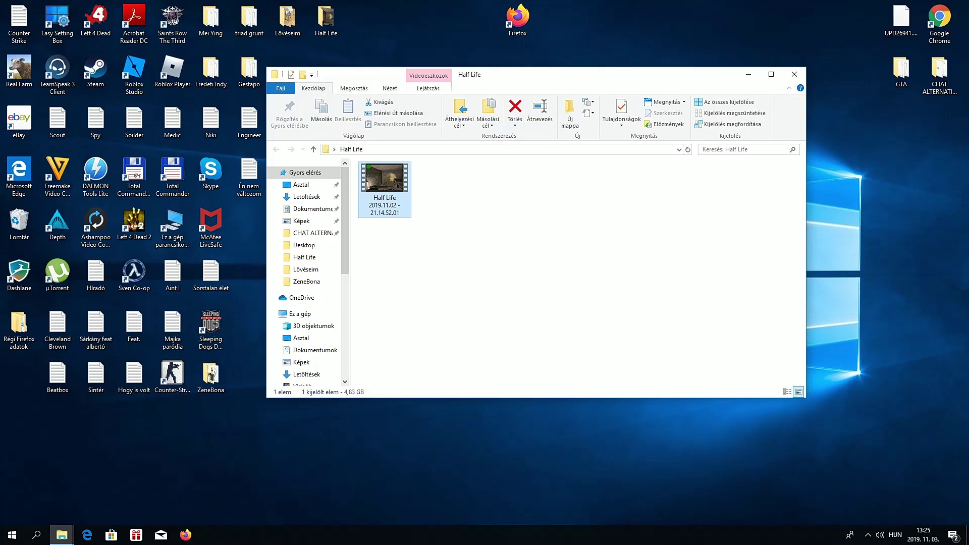
# Create a new video project from the plain-black-background image in the Lövéseim desktop folder, skipping the project naming.
pyautogui.doubleClick(287, 19)
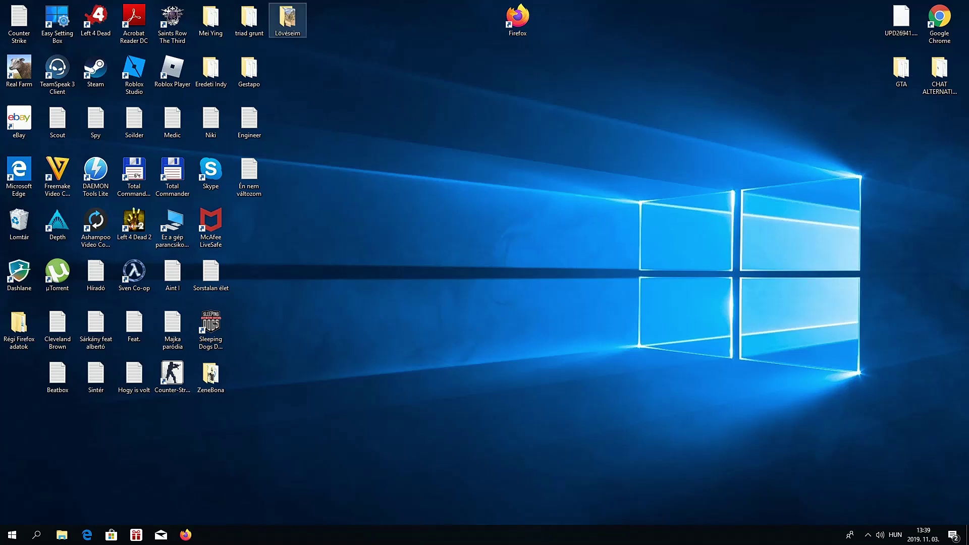
pyautogui.doubleClick(288, 19)
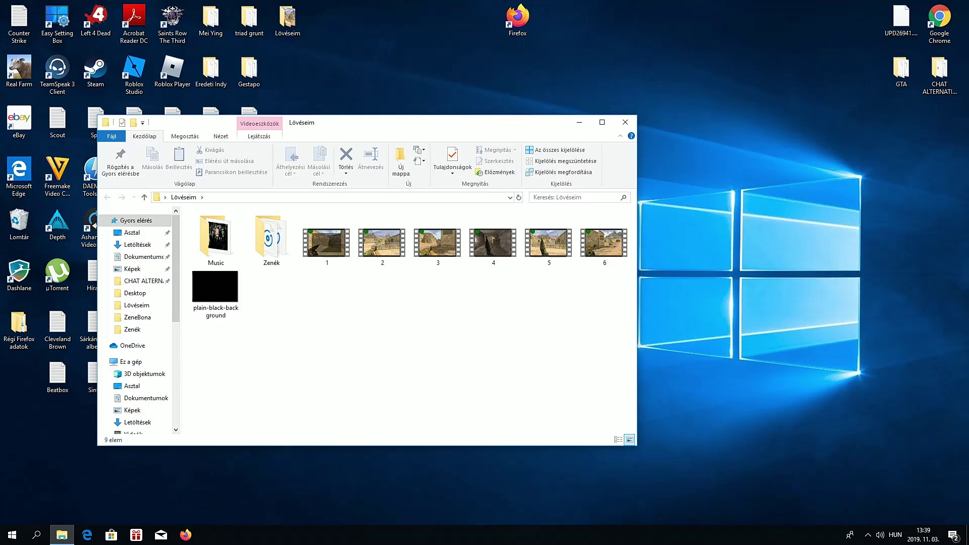
pyautogui.rightClick(222, 290)
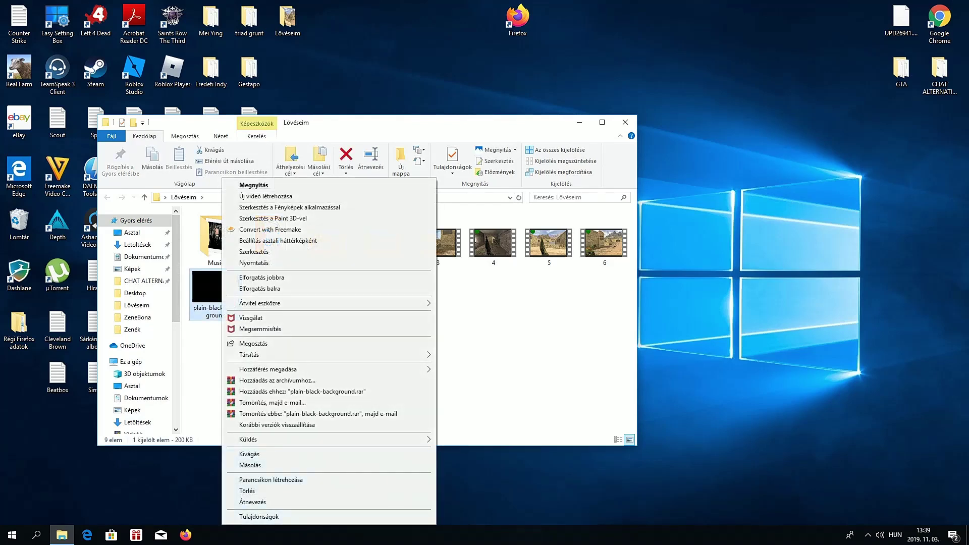
pyautogui.click(266, 196)
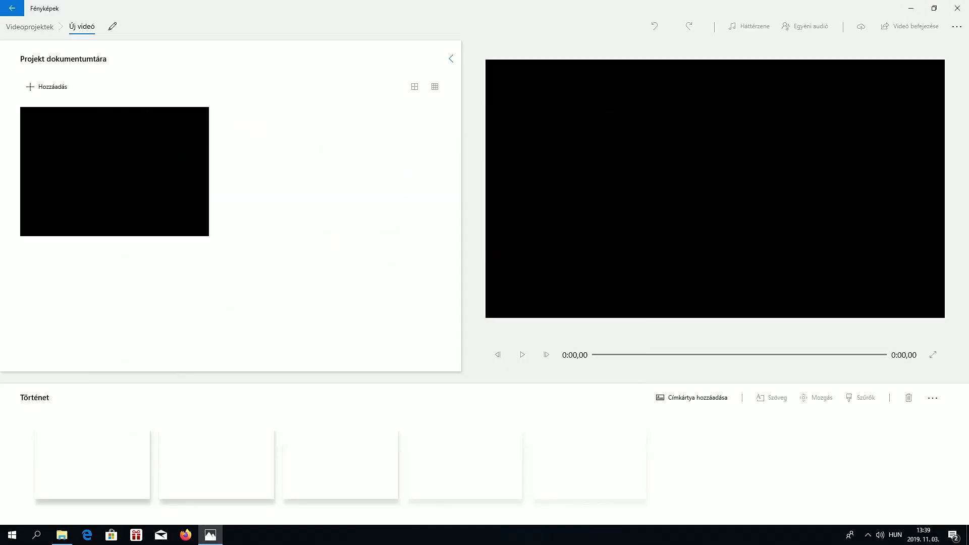
pyautogui.click(113, 26)
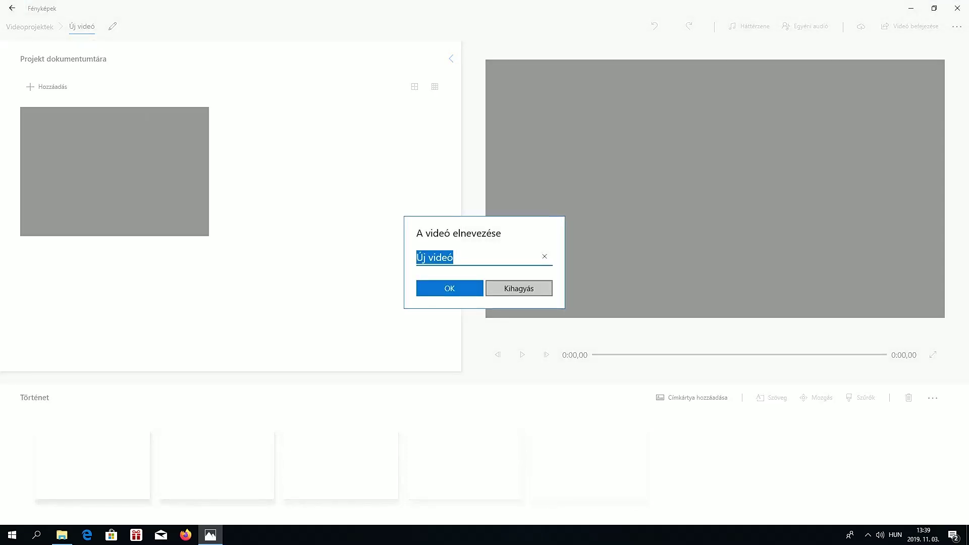
pyautogui.click(518, 289)
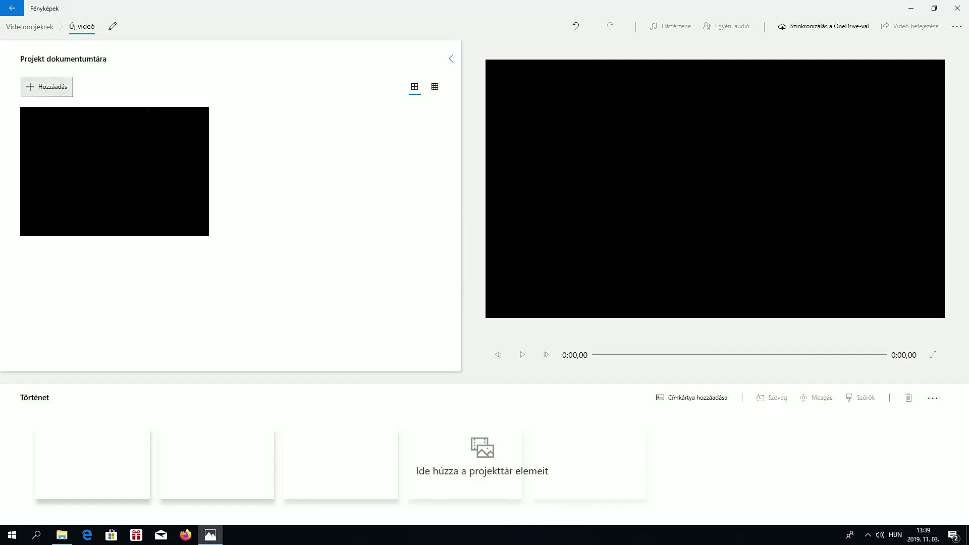
# Add the video clips 1 to 6 from the Lövéseim folder on this PC to the project library.
pyautogui.click(47, 86)
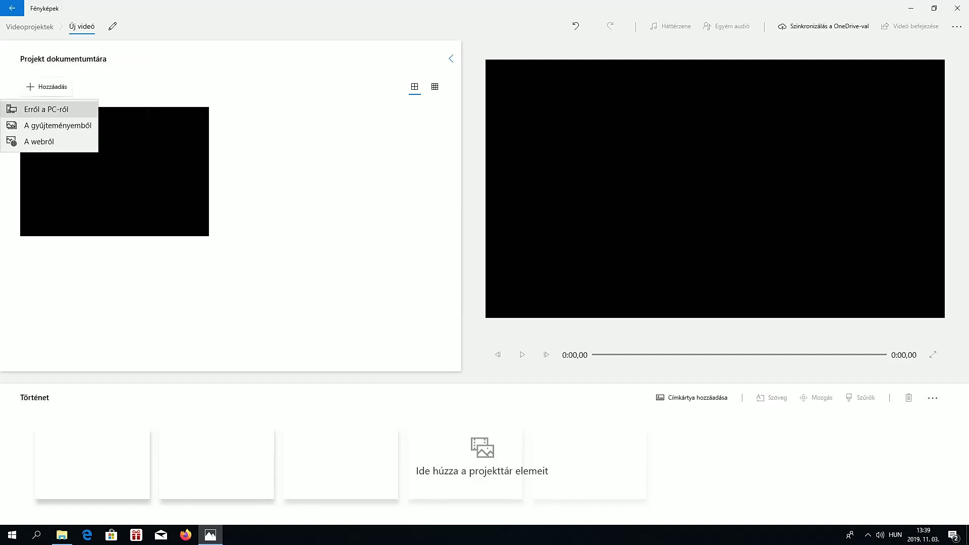
pyautogui.click(46, 109)
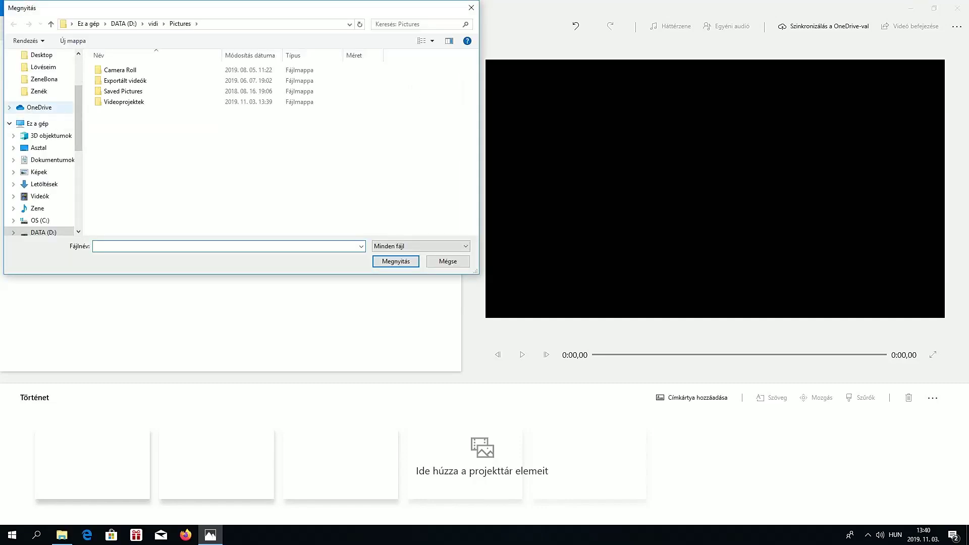
pyautogui.click(44, 67)
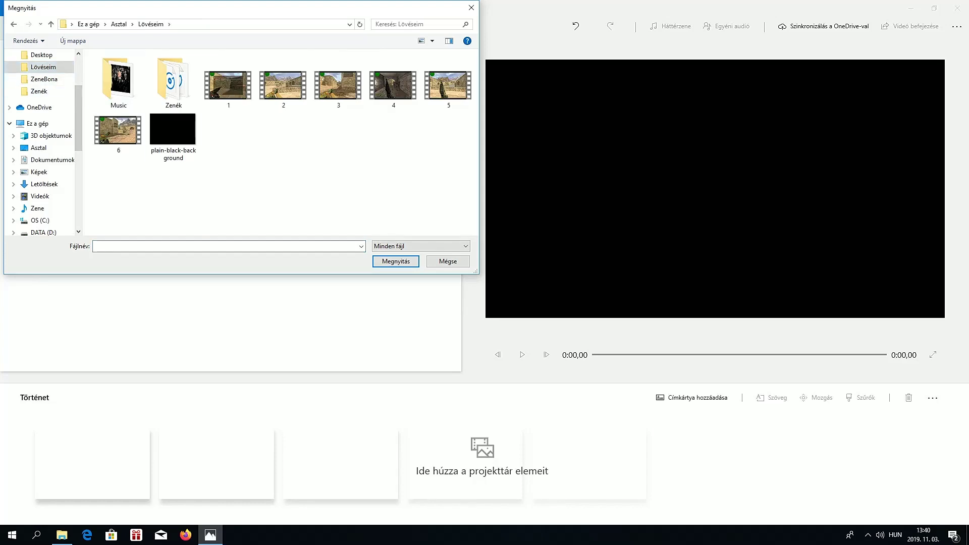
pyautogui.moveTo(475, 130); pyautogui.dragTo(202, 53)
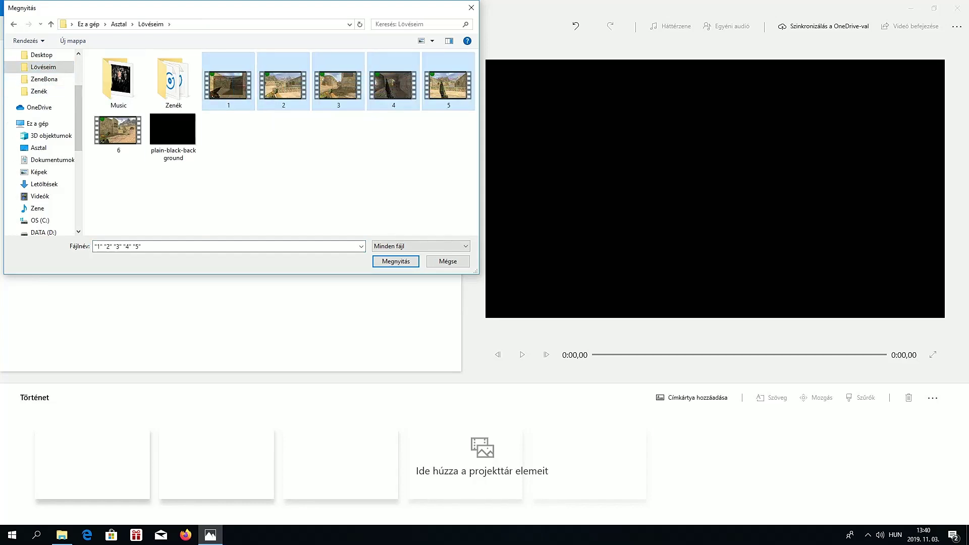
pyautogui.press('Return')
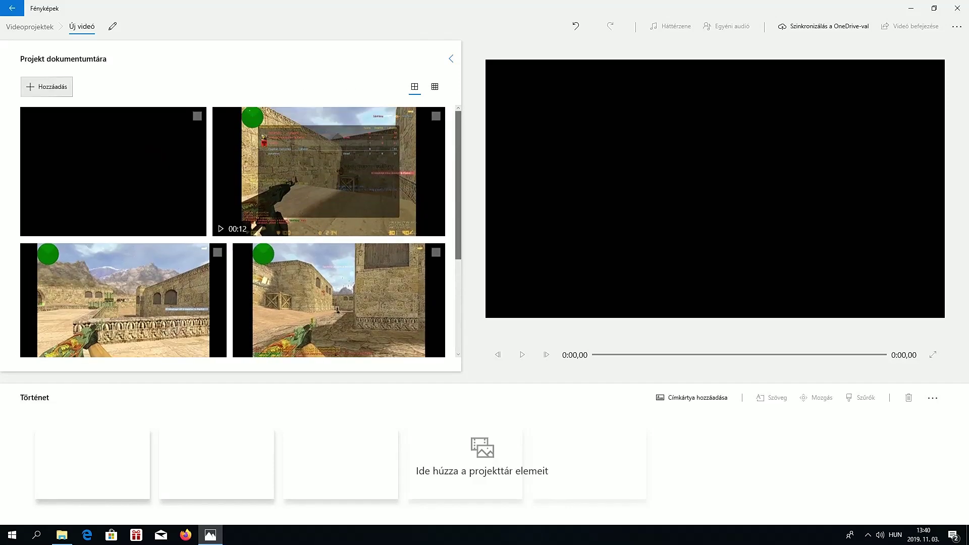
pyautogui.click(46, 86)
pyautogui.click(48, 109)
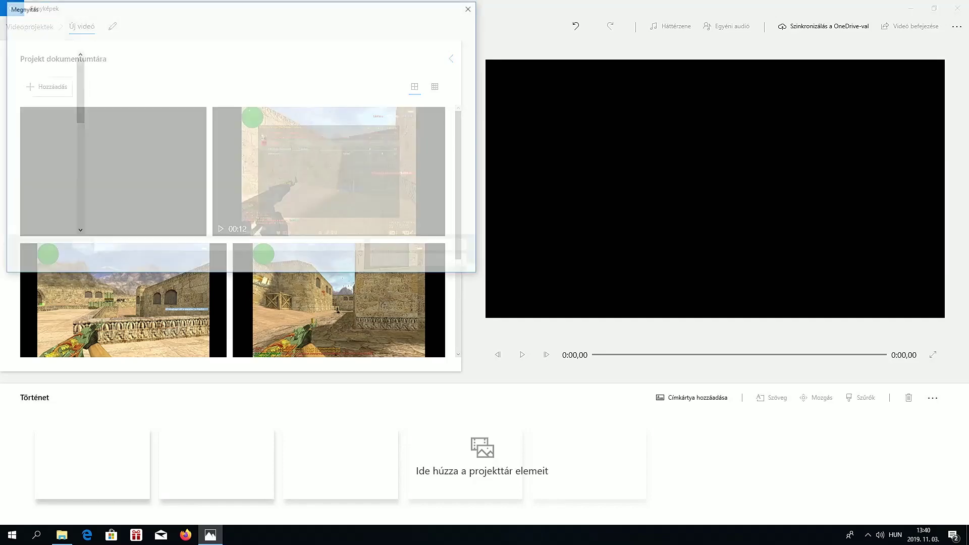
pyautogui.doubleClick(119, 132)
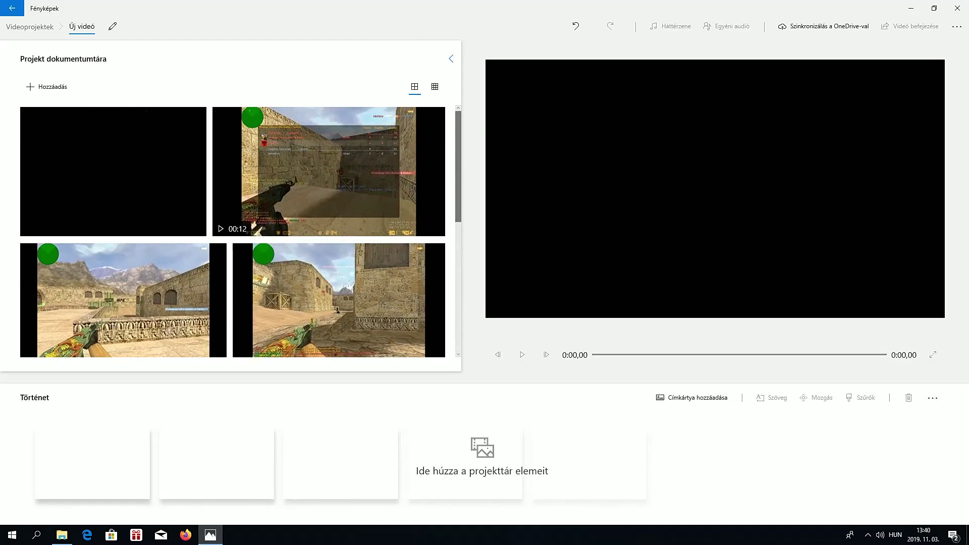
# Place the black background image first in the storyboard and check its duration options, keeping 3 seconds.
pyautogui.moveTo(113, 171); pyautogui.dragTo(91, 462)
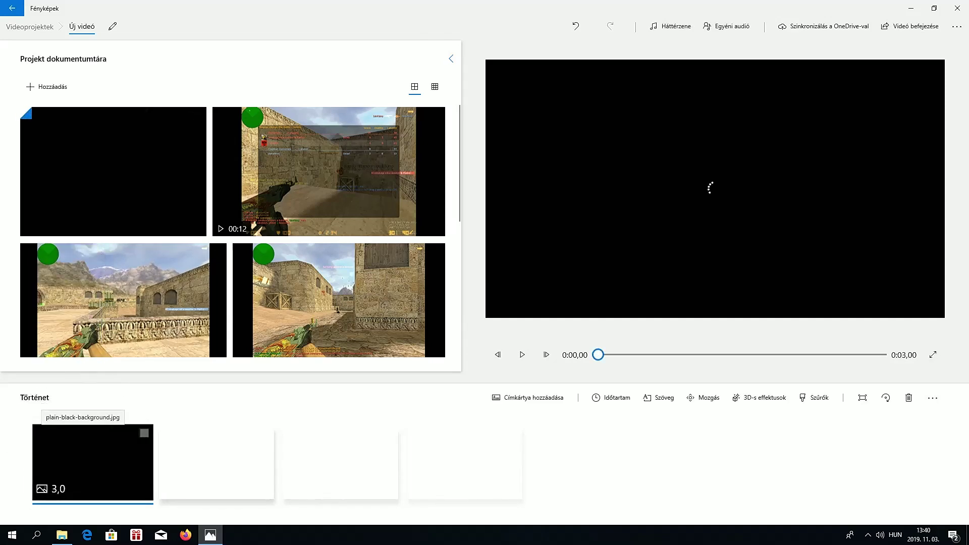
pyautogui.rightClick(83, 441)
pyautogui.press('Up')
pyautogui.press('Up')
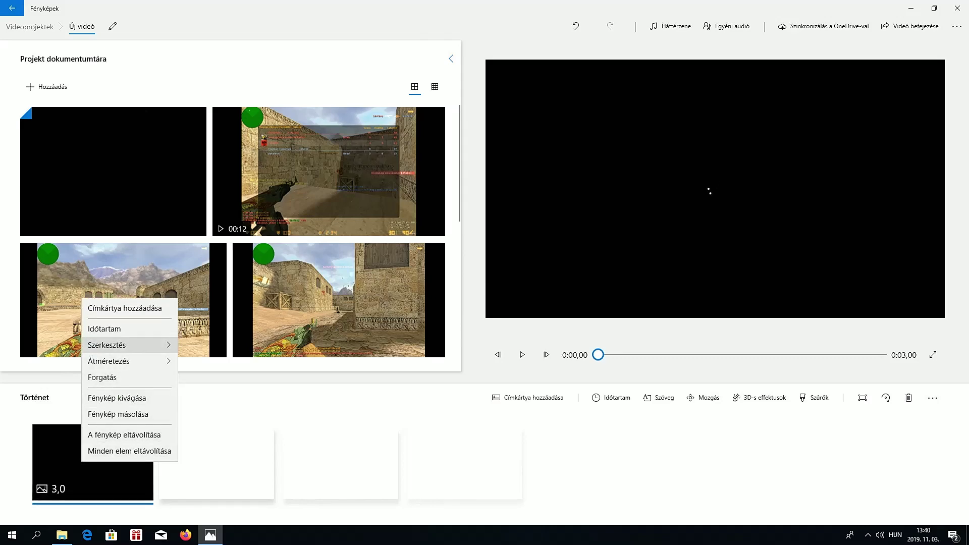
pyautogui.press('Return')
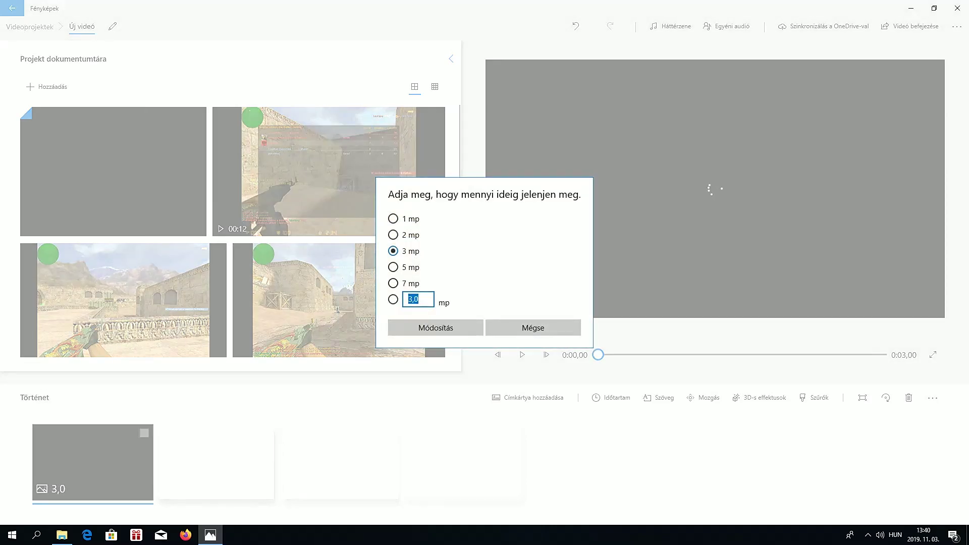
pyautogui.press('Tab')
pyautogui.press('Return')
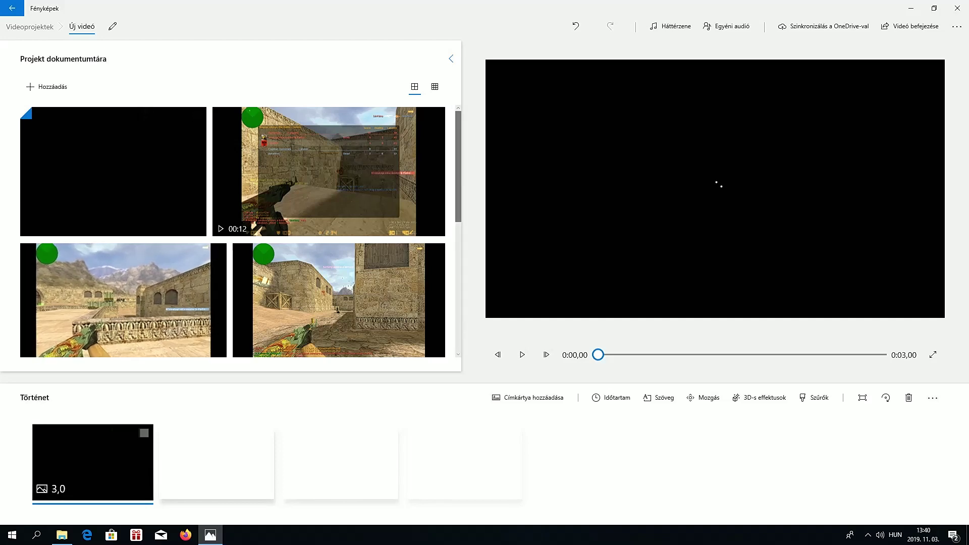
# Start adding text to the black image card and choose the Rajzfilm animated text style.
pyautogui.click(661, 397)
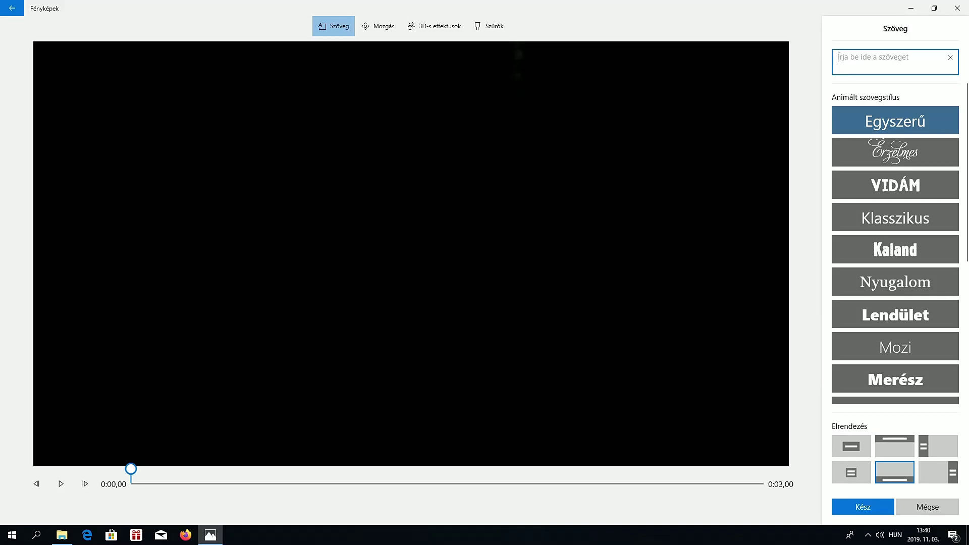
pyautogui.scroll(-3, 894, 227)
pyautogui.scroll(-2, 895, 227)
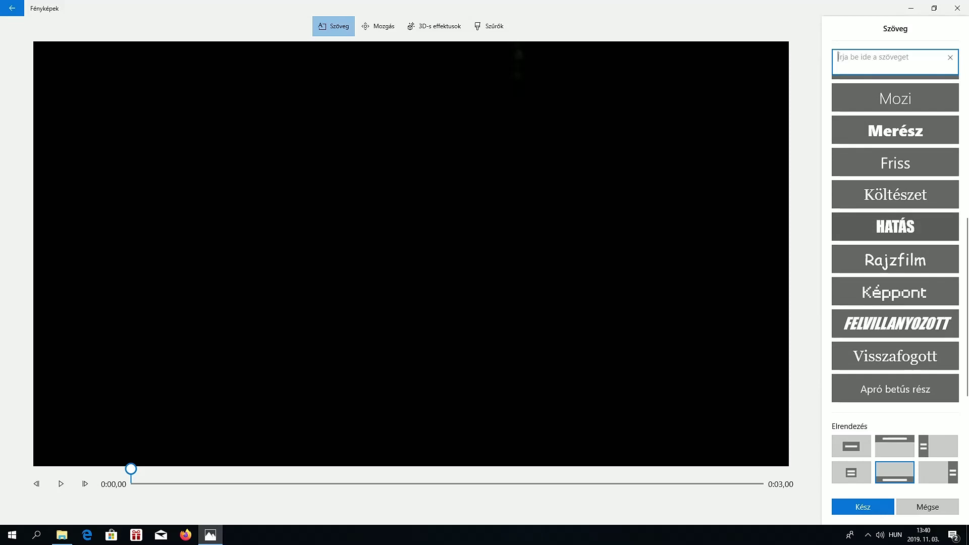
pyautogui.scroll(5, 894, 227)
pyautogui.scroll(-4, 895, 227)
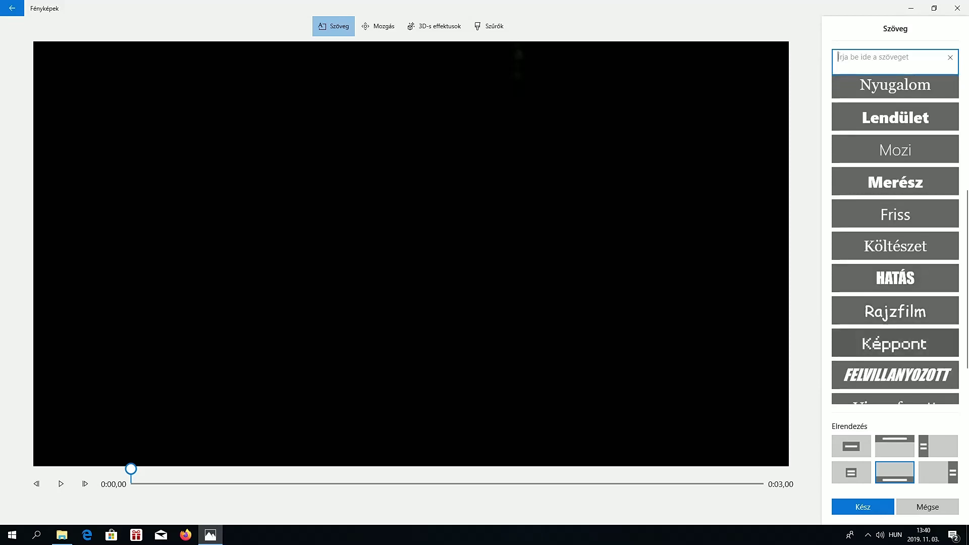
pyautogui.click(895, 310)
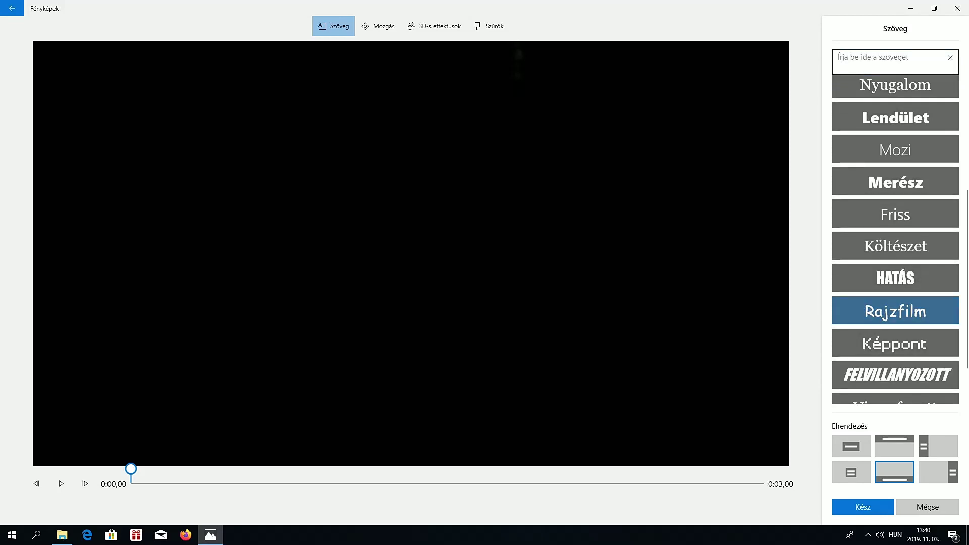
# Enter CS 1.6 Frag Movie as the title text on the black image.
pyautogui.click(838, 57)
pyautogui.write('CS ')
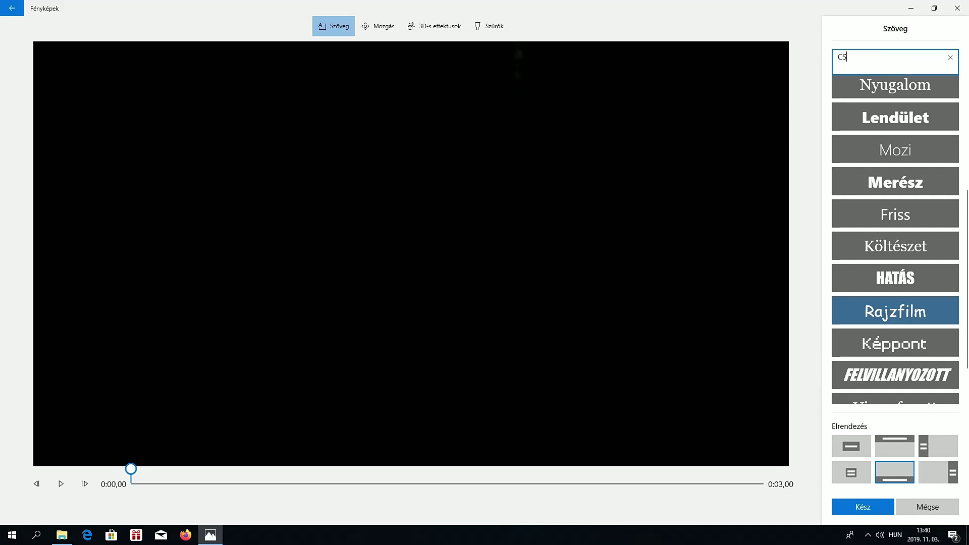
pyautogui.write('1.6')
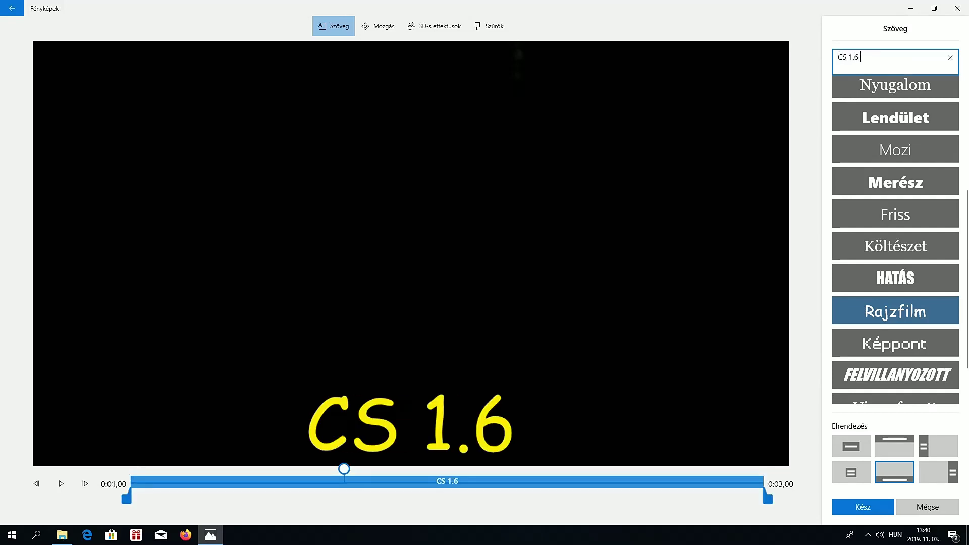
pyautogui.write(' Frag')
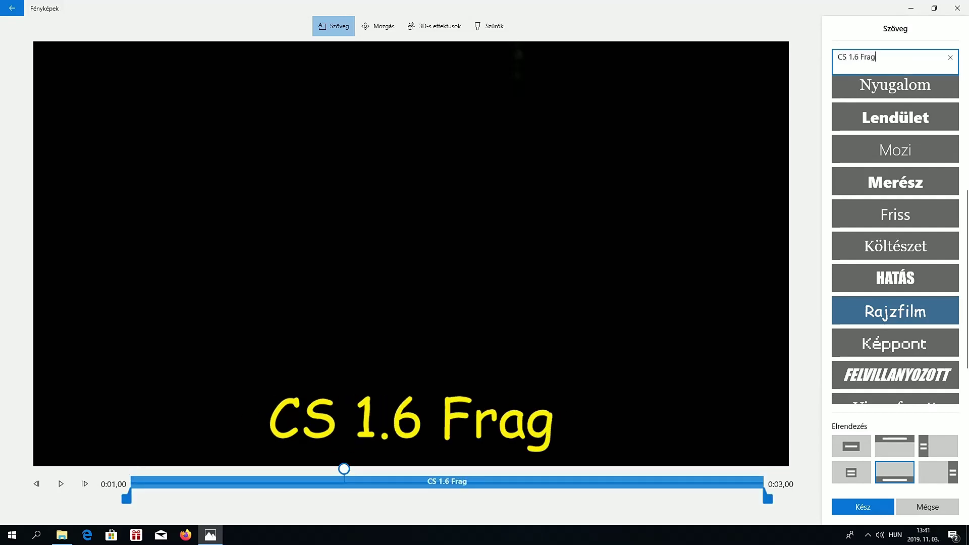
pyautogui.write(' Movie')
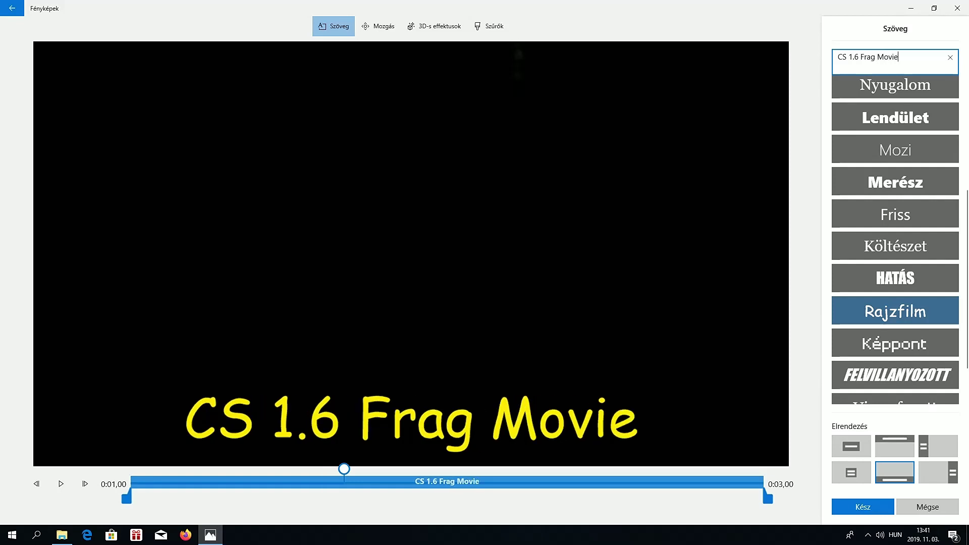
# Preview the text layouts, choose the large centred layout (1. cím) for the title, and apply the text.
pyautogui.click(851, 447)
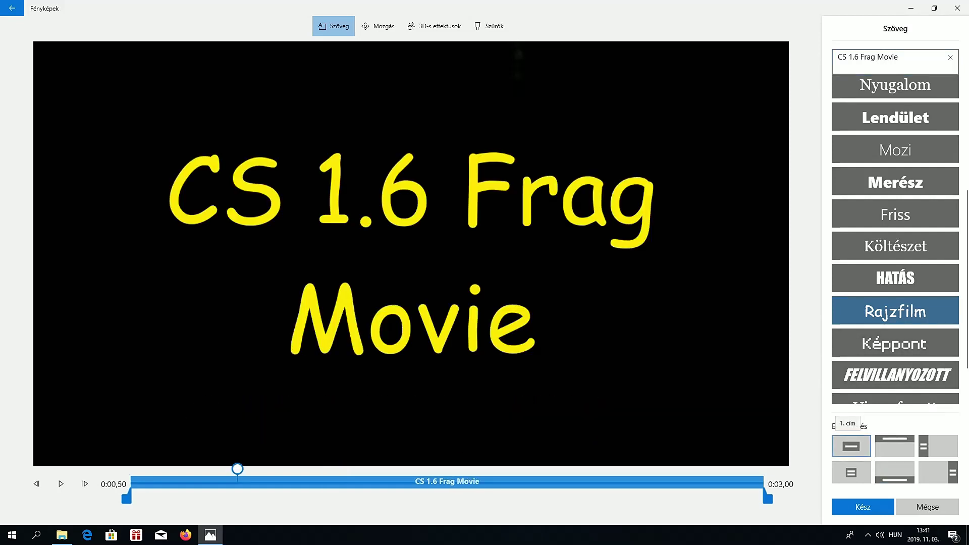
pyautogui.click(938, 446)
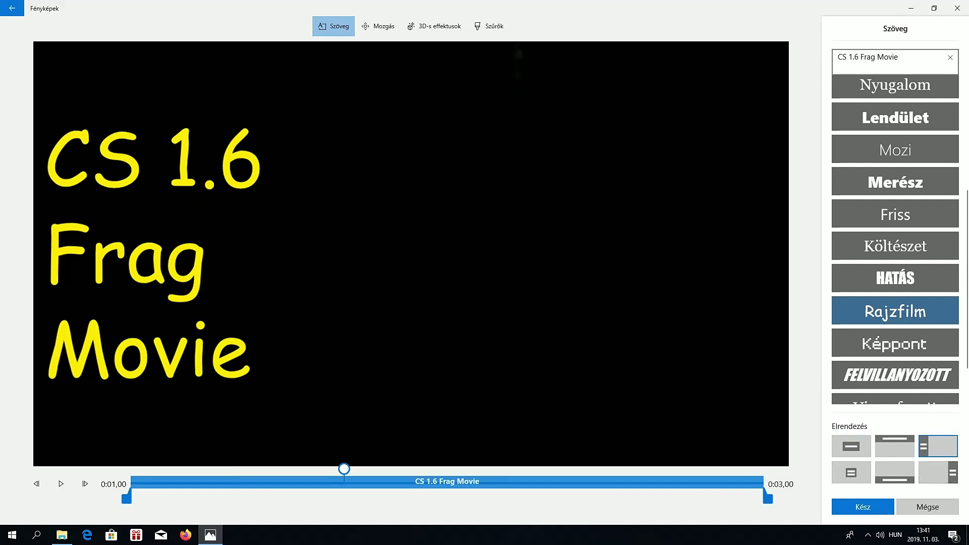
pyautogui.click(937, 473)
pyautogui.click(894, 472)
pyautogui.click(894, 446)
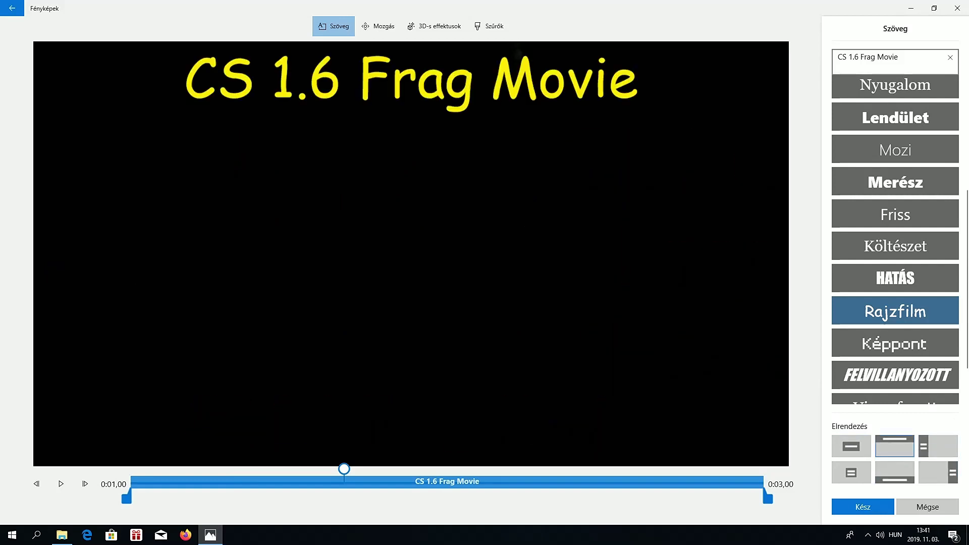
pyautogui.click(851, 472)
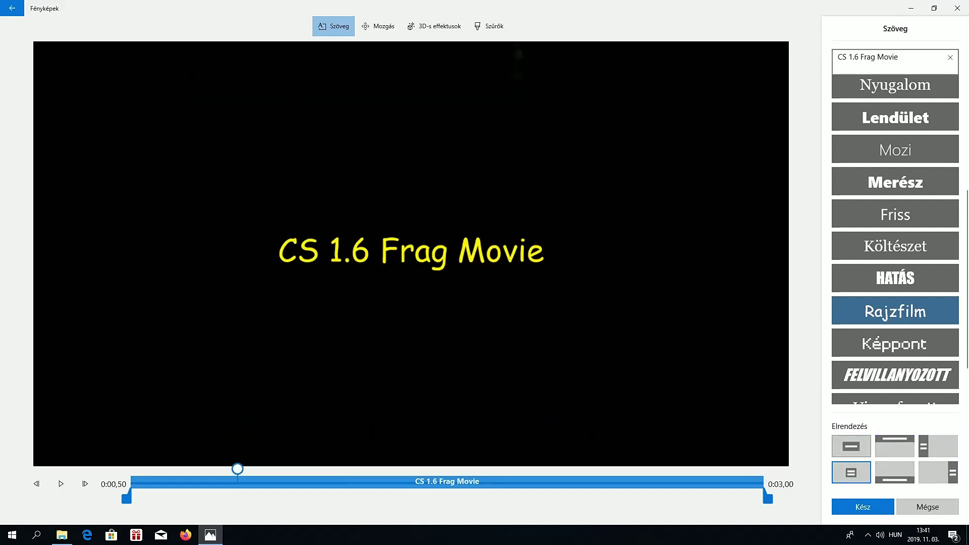
pyautogui.click(851, 446)
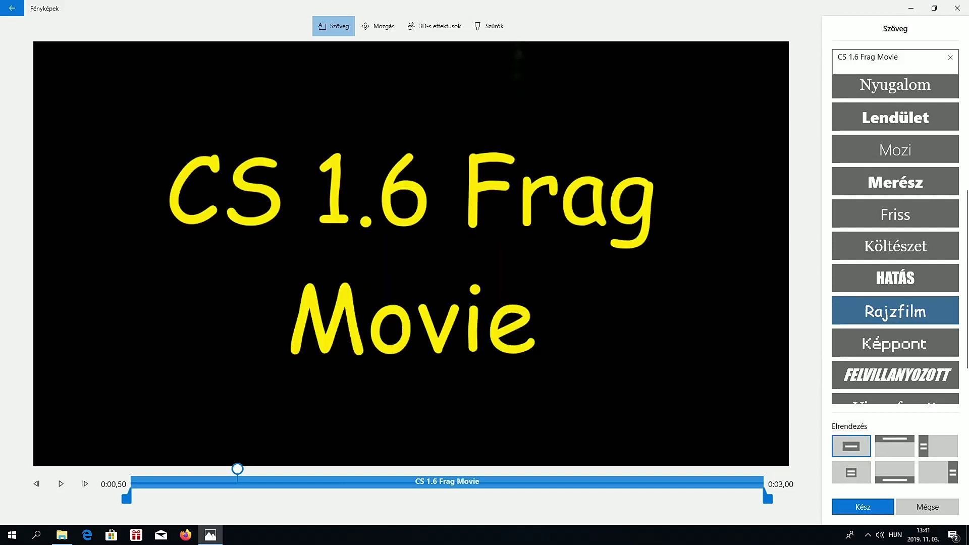
pyautogui.click(862, 507)
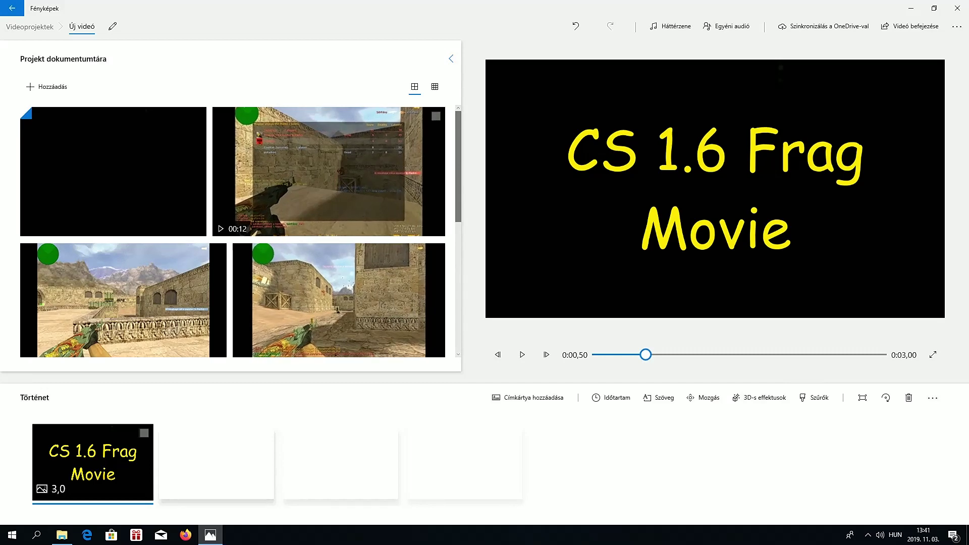
# Place the six gameplay clips from the project library in the storyboard after the title card, in library order.
pyautogui.moveTo(283, 123); pyautogui.dragTo(218, 462)
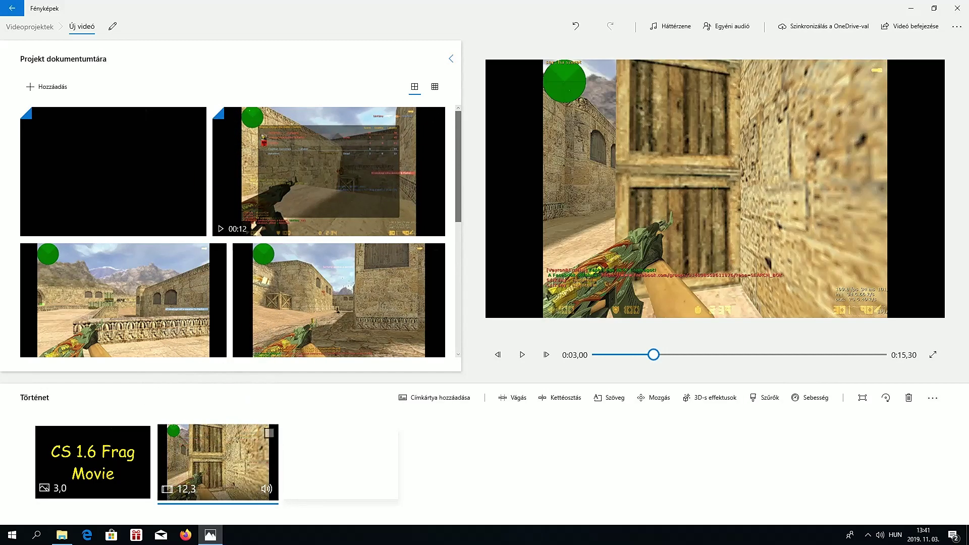
pyautogui.scroll(-1, 337, 268)
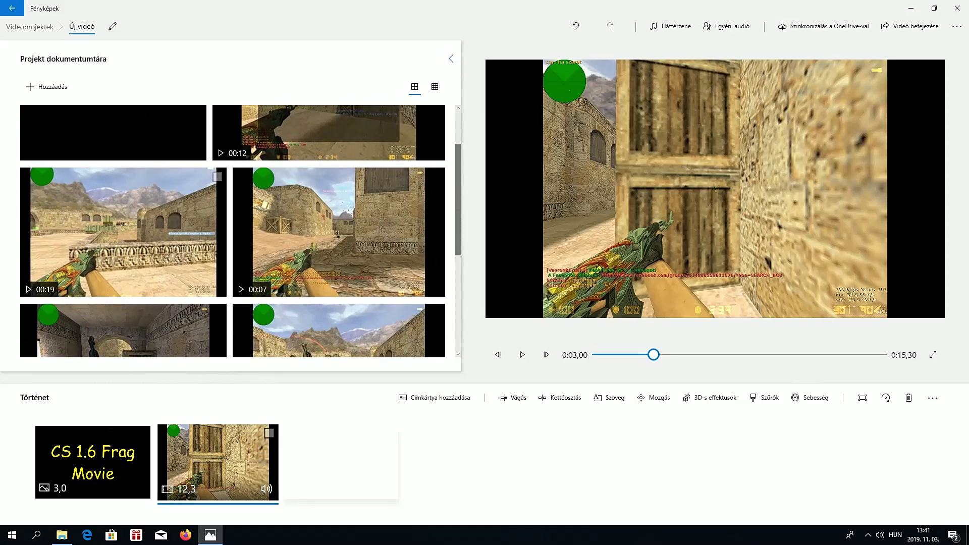
pyautogui.moveTo(154, 240); pyautogui.dragTo(343, 454)
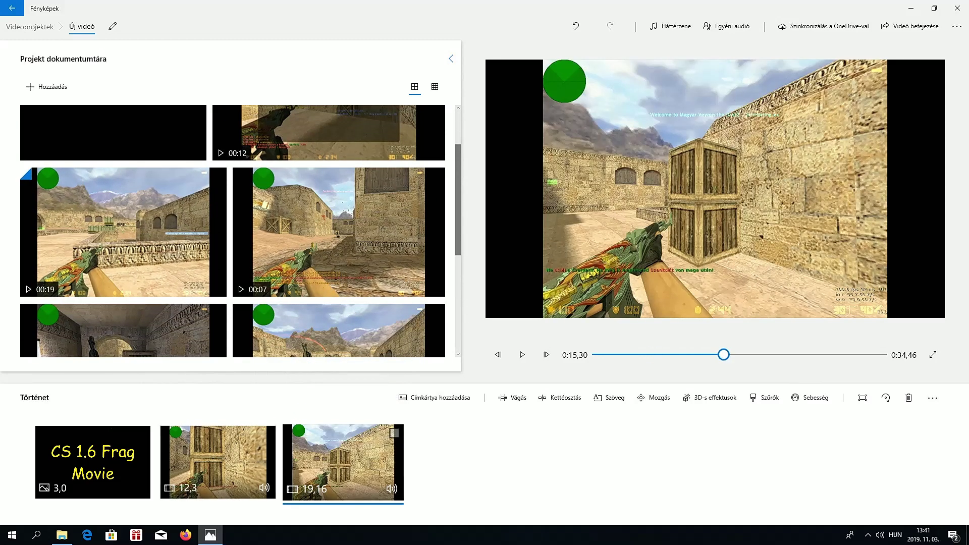
pyautogui.moveTo(338, 233); pyautogui.dragTo(469, 459)
pyautogui.scroll(-3, 232, 231)
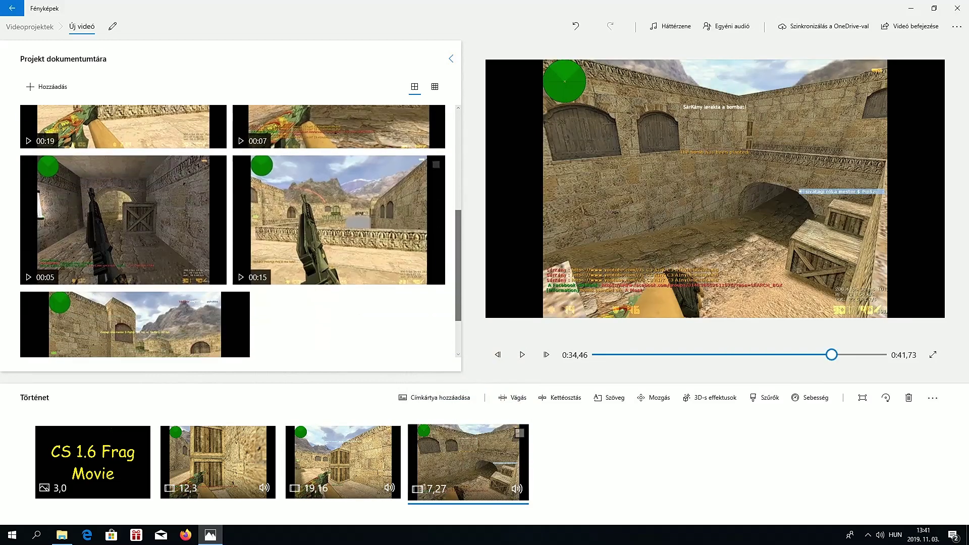
pyautogui.moveTo(167, 192); pyautogui.dragTo(596, 460)
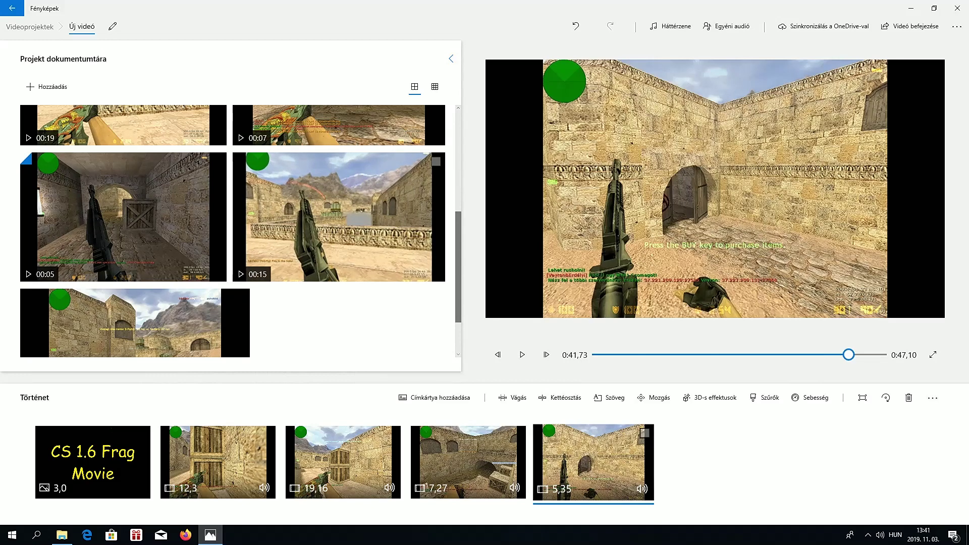
pyautogui.moveTo(334, 220); pyautogui.dragTo(717, 459)
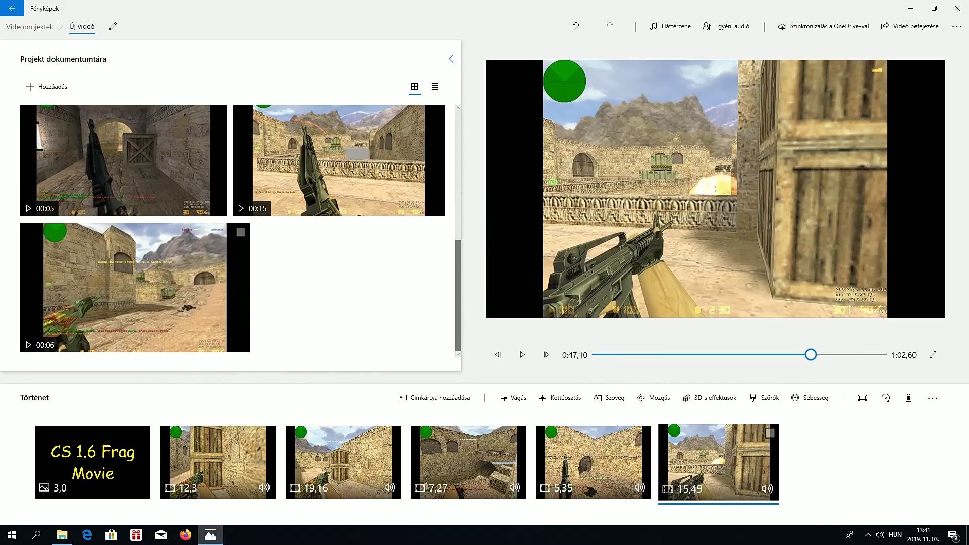
pyautogui.moveTo(141, 242); pyautogui.dragTo(848, 457)
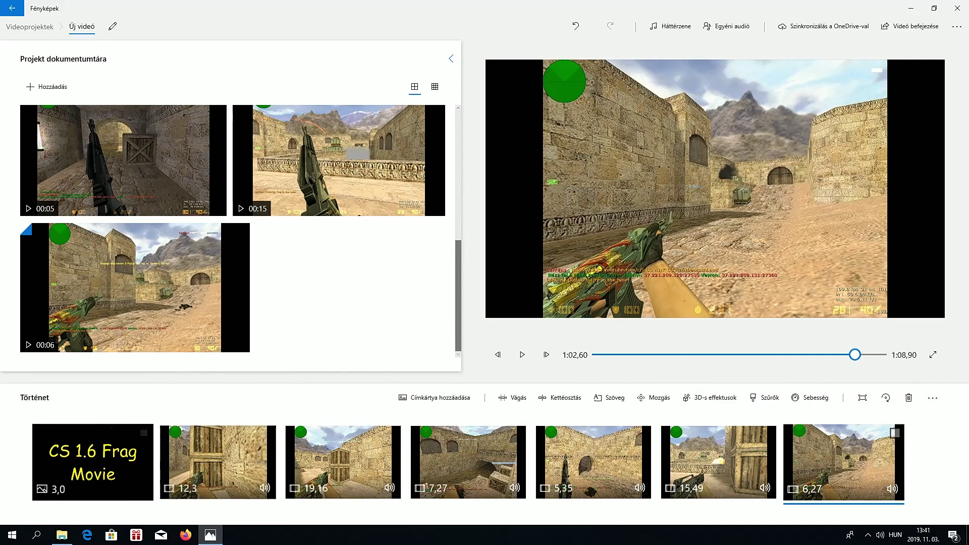
# Play the whole assembled video from the title card and look over the clips in the project library.
pyautogui.click(92, 461)
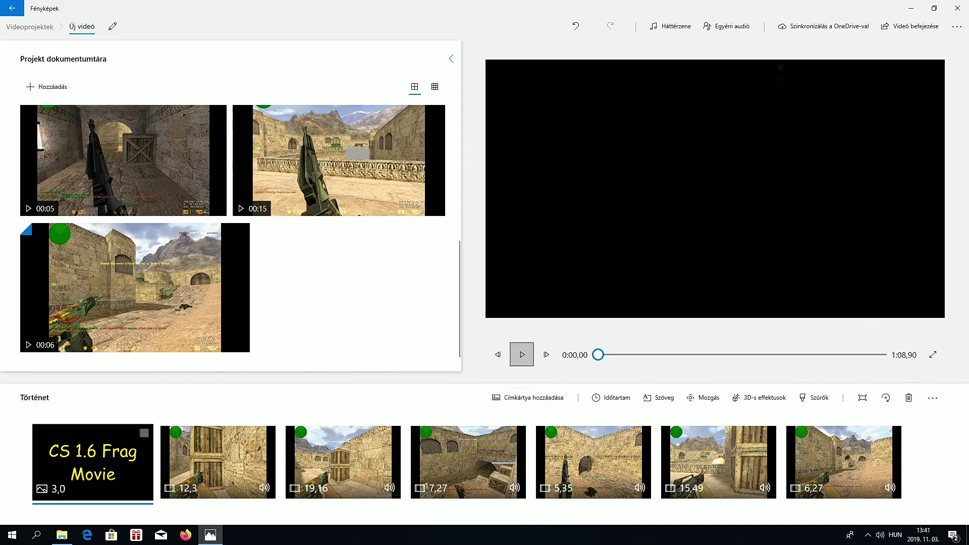
pyautogui.click(521, 354)
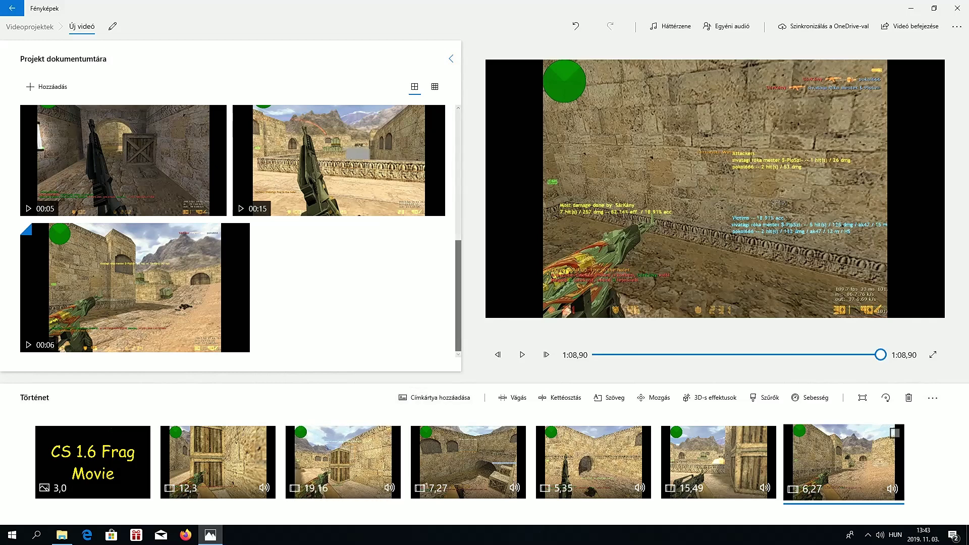
pyautogui.scroll(1, 232, 230)
pyautogui.scroll(-1, 233, 230)
pyautogui.scroll(2, 232, 229)
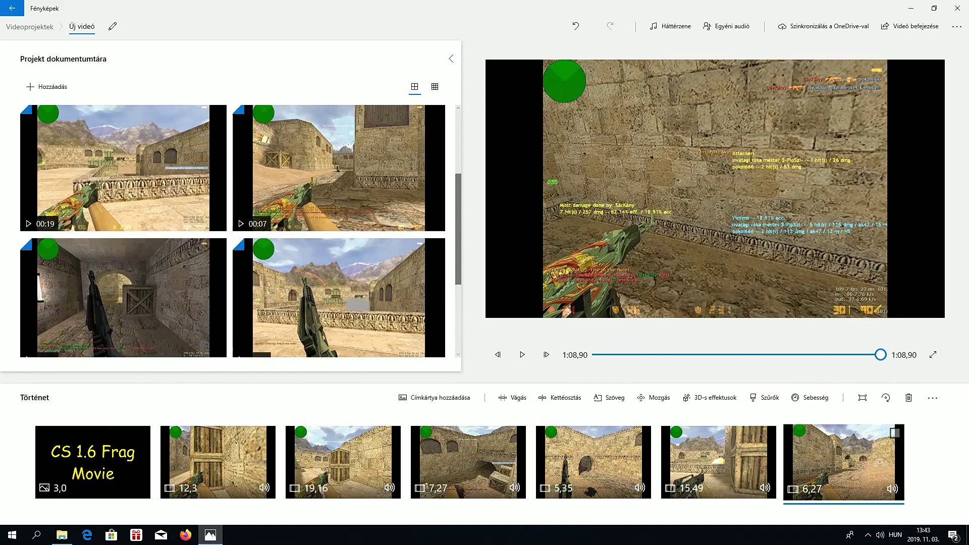
pyautogui.scroll(-2, 232, 230)
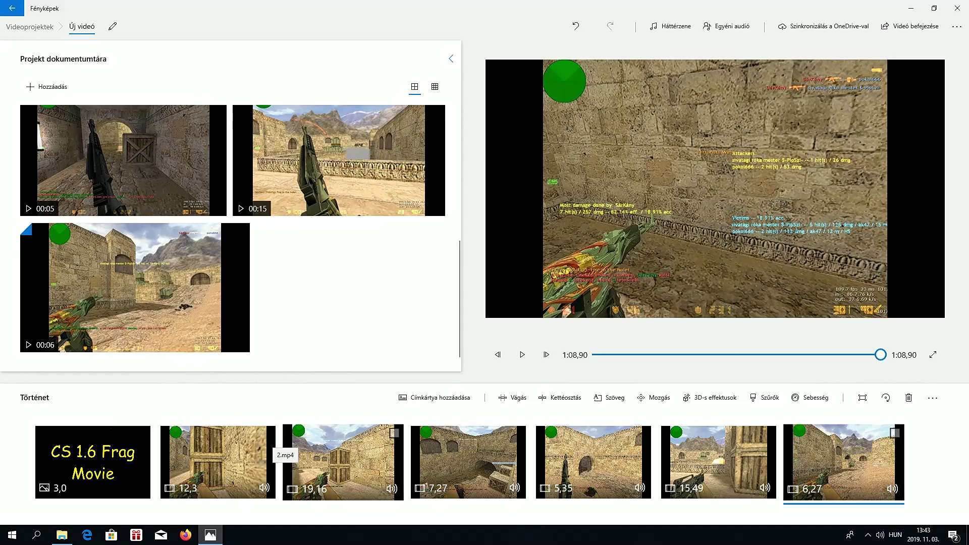
# Mute all six gameplay clips in the storyboard by setting each clip's volume to 0.
pyautogui.click(264, 487)
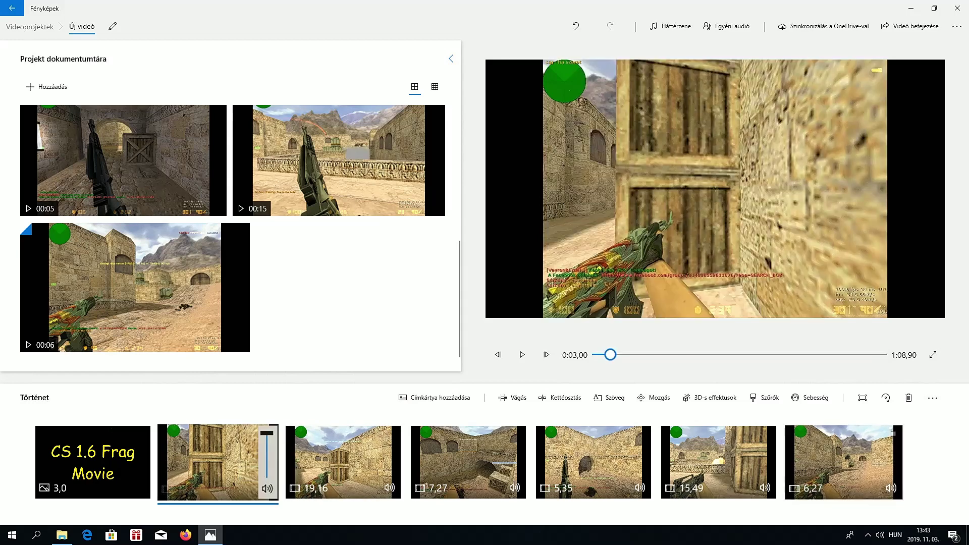
pyautogui.click(267, 476)
pyautogui.click(389, 487)
pyautogui.click(392, 476)
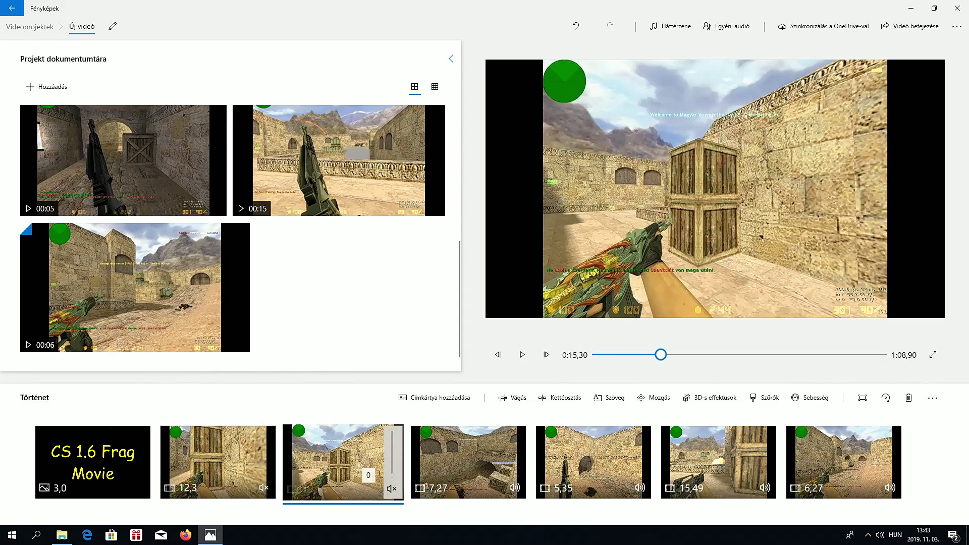
pyautogui.click(514, 487)
pyautogui.click(517, 476)
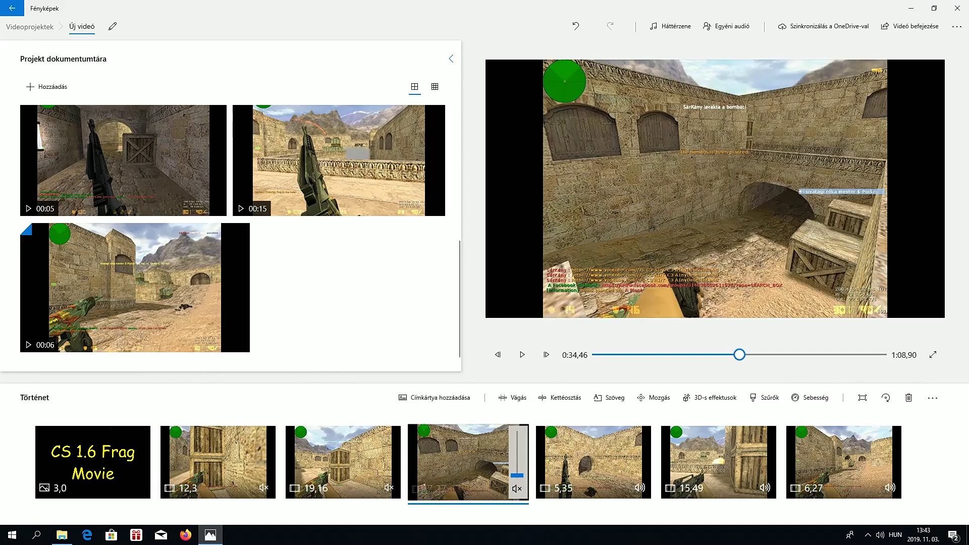
pyautogui.click(639, 488)
pyautogui.click(641, 476)
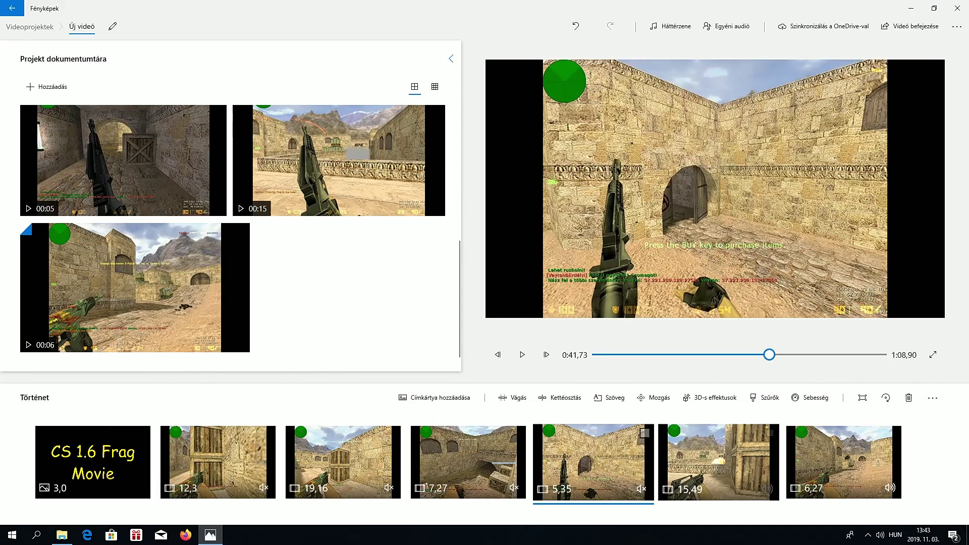
pyautogui.click(765, 487)
pyautogui.click(767, 475)
pyautogui.click(890, 488)
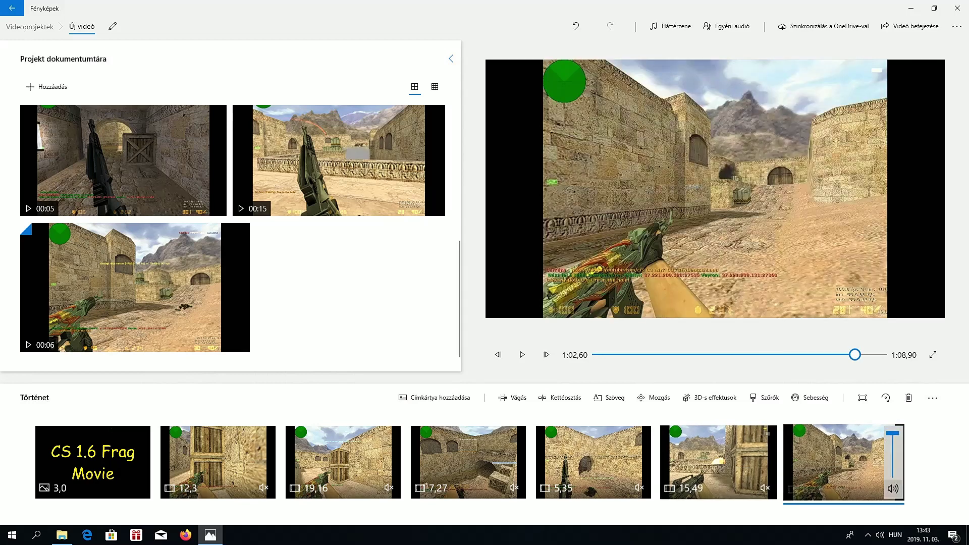
pyautogui.click(892, 476)
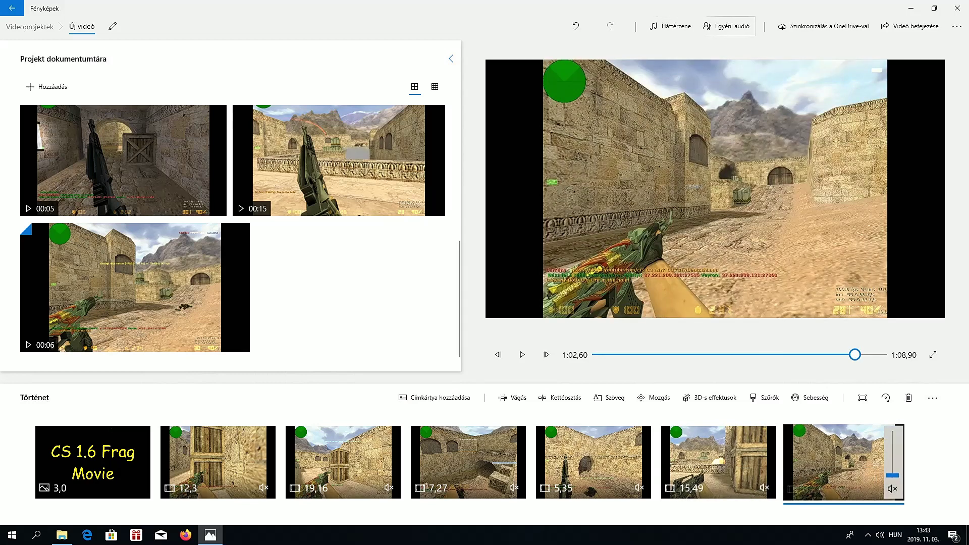
# Add the audio file outro konvert 2 from the Zenék folder as custom audio starting at the beginning of the video.
pyautogui.click(727, 26)
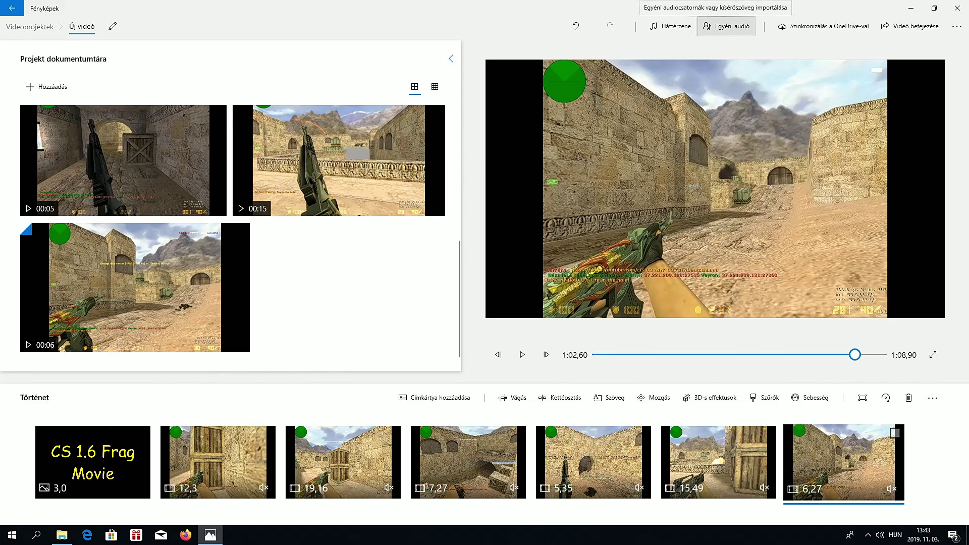
pyautogui.click(727, 26)
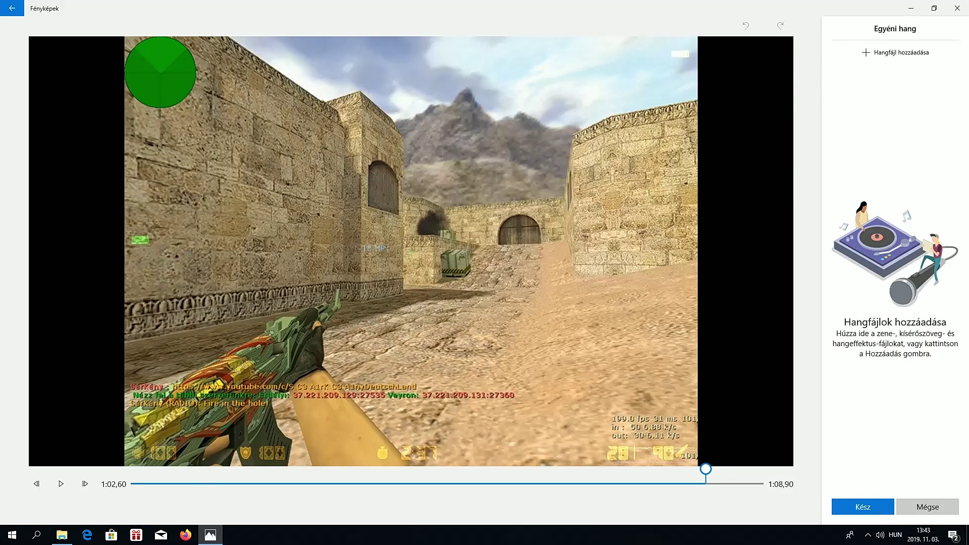
pyautogui.moveTo(706, 469); pyautogui.dragTo(130, 469)
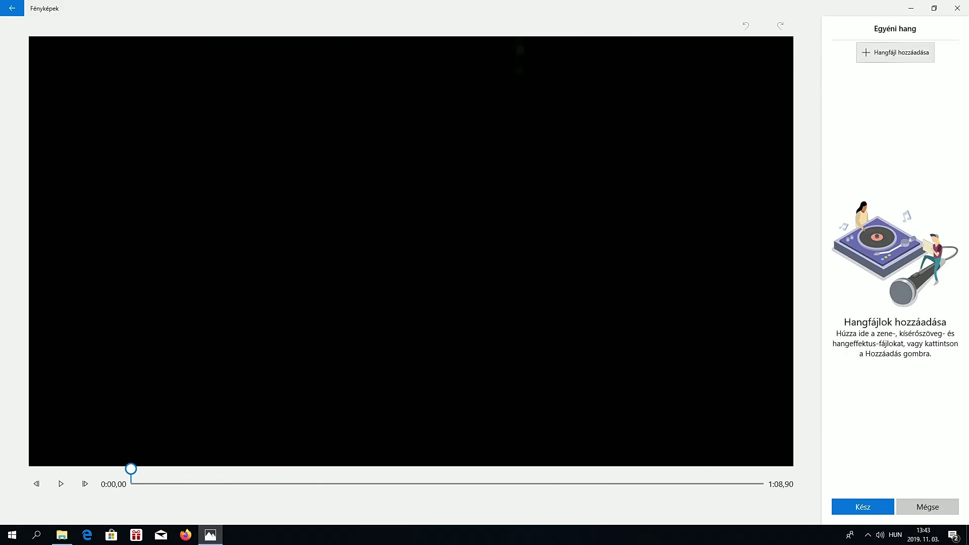
pyautogui.click(895, 52)
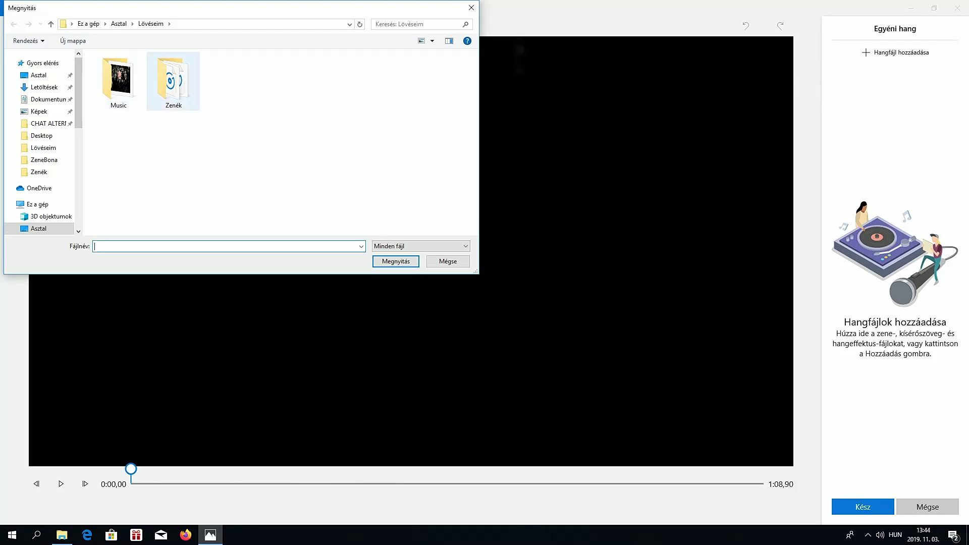
pyautogui.doubleClick(171, 80)
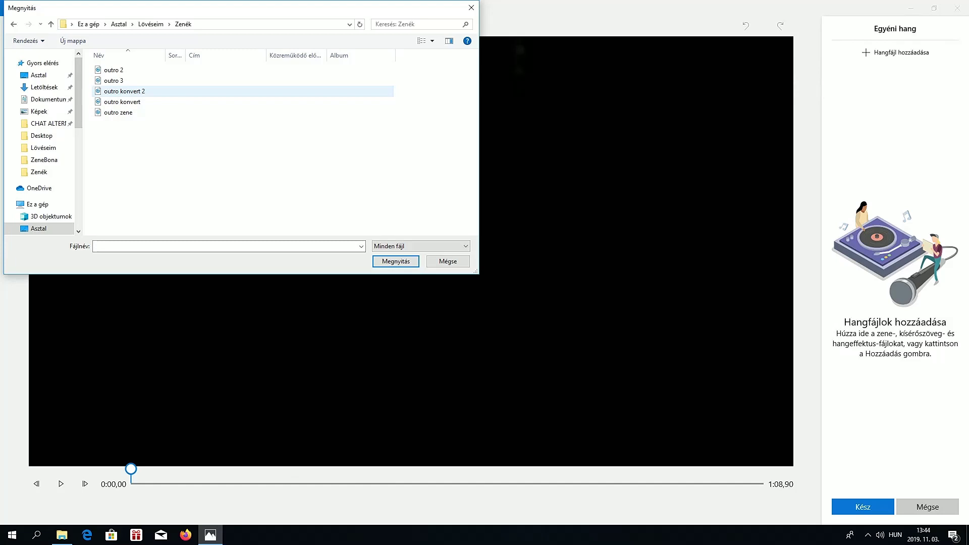
pyautogui.click(124, 91)
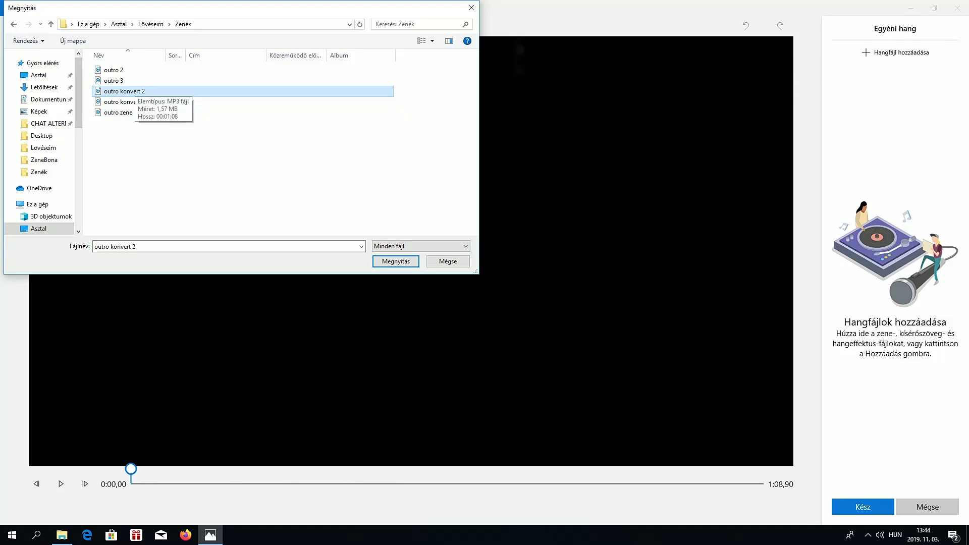
pyautogui.doubleClick(135, 91)
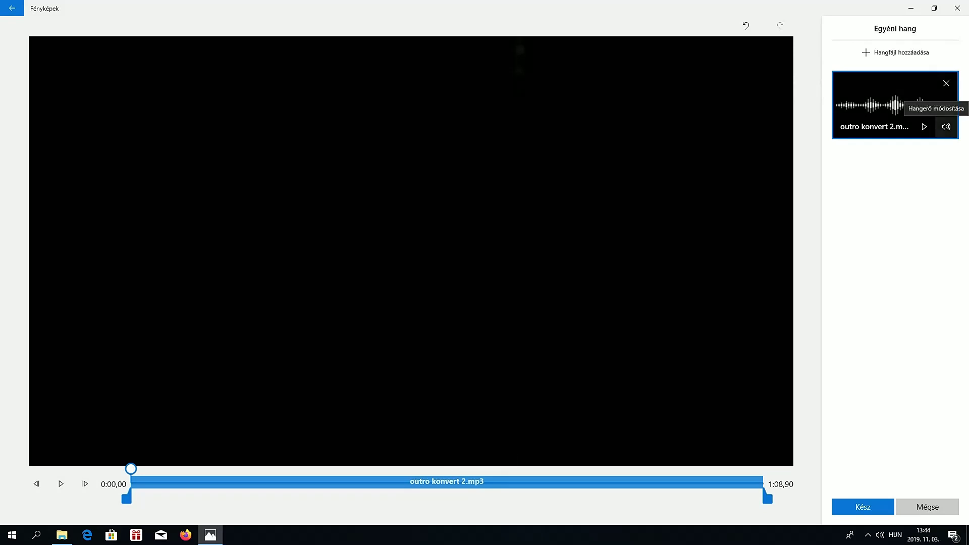
# Enable the gradual fade-out (Fokozatos elhalványulás) for the outro konvert 2.mp3 track and apply the custom audio.
pyautogui.click(946, 127)
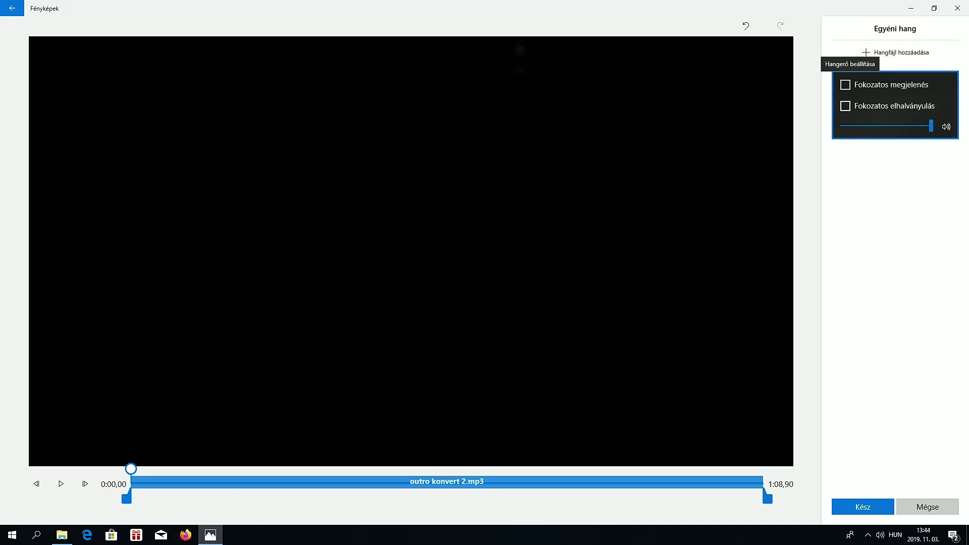
pyautogui.click(844, 106)
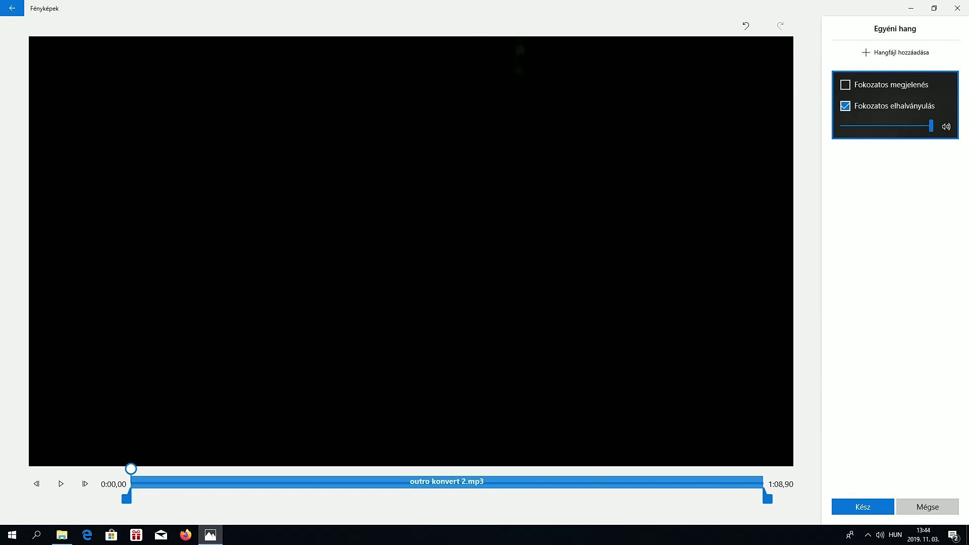
pyautogui.click(862, 507)
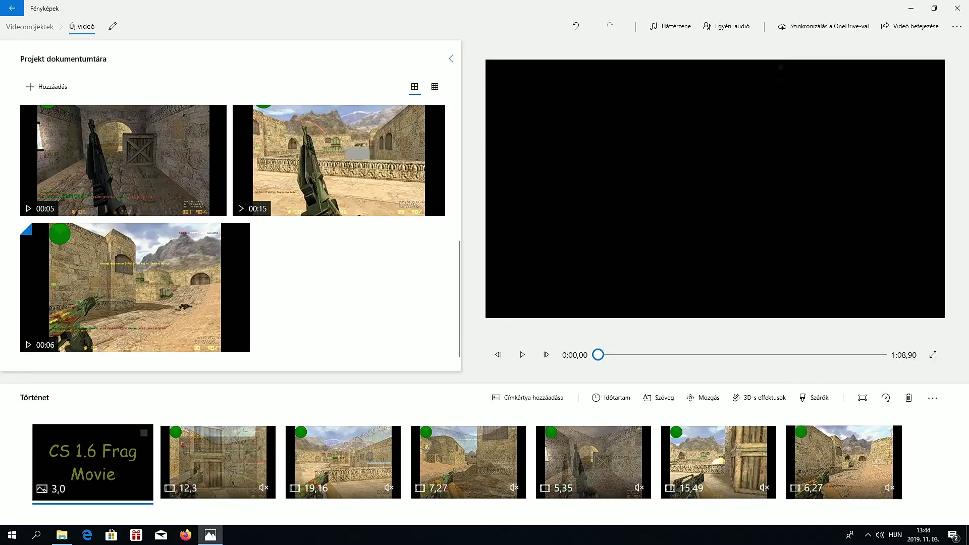
# Play the assembled frag movie from the beginning in full screen.
pyautogui.click(933, 355)
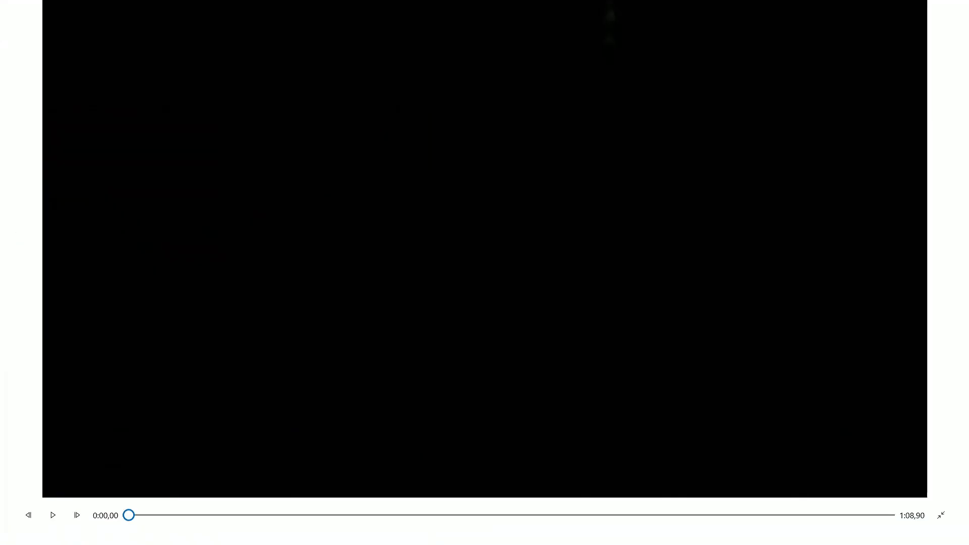
pyautogui.click(52, 515)
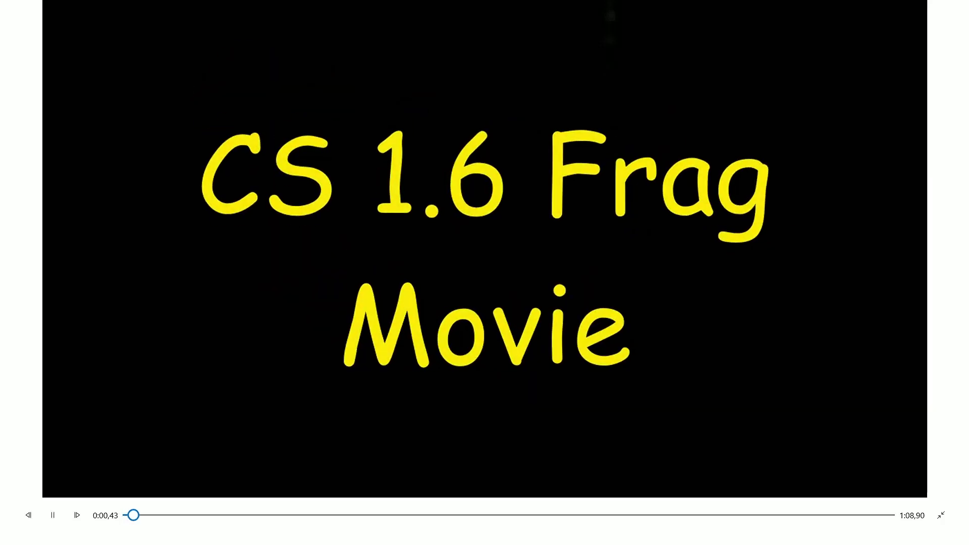